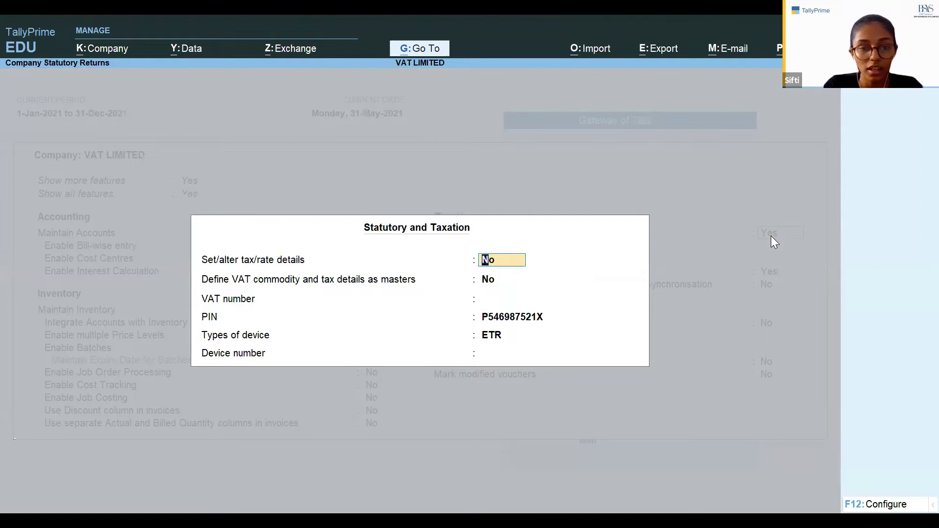
Step: Enable setting the company's tax rate details, review the date-wise VAT rate history, and close the details without changes
{"action": "type", "text": "y"}
{"action": "key", "text": "Return"}
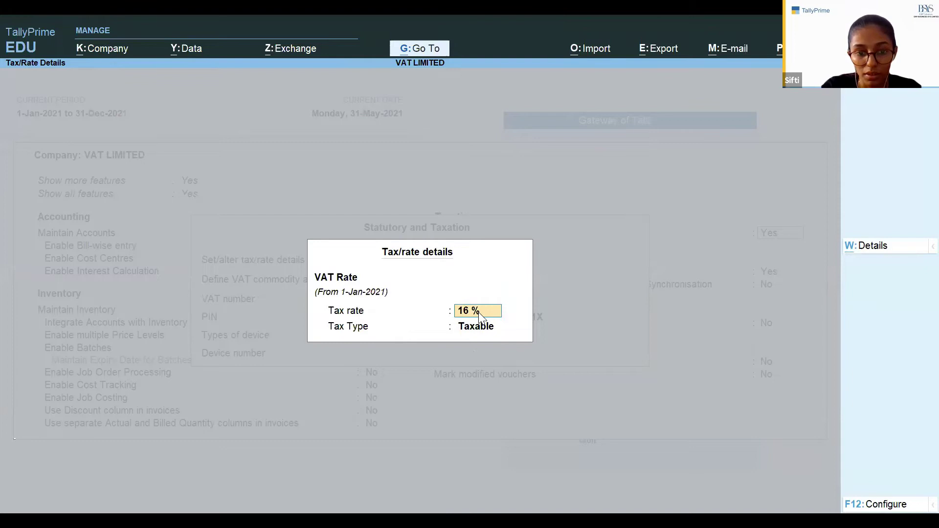
{"action": "left_click", "coordinate": [904, 247]}
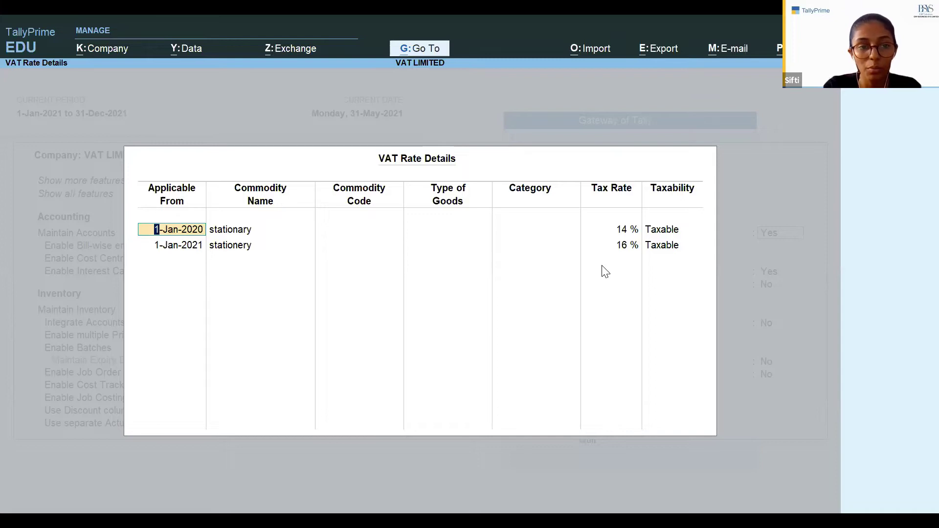
{"action": "key", "text": "BackSpace"}
{"action": "key", "text": "Return"}
{"action": "key", "text": "Escape"}
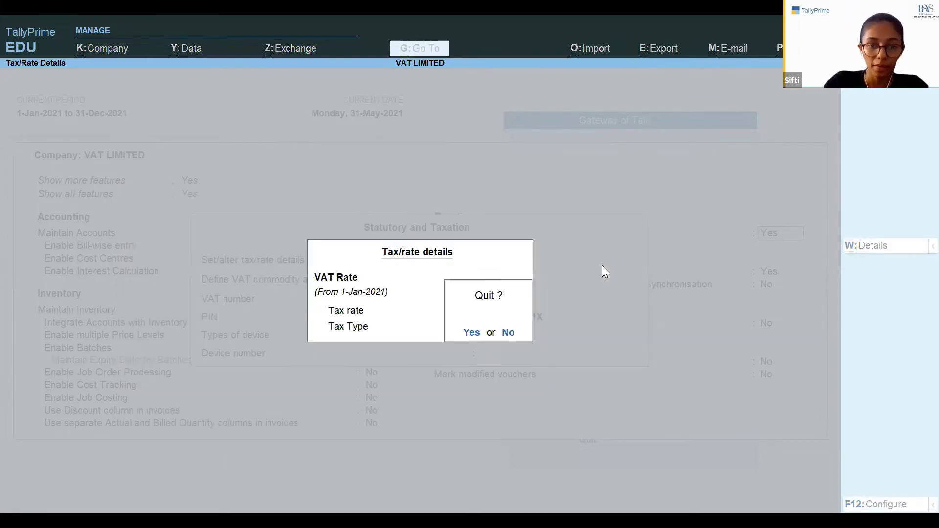
{"action": "key", "text": "y"}
Step: Keep the remaining VAT and PIN fields as they are, retain ETR as the device type, and save the statutory details
{"action": "key", "text": "Return"}
{"action": "key", "text": "Return"}
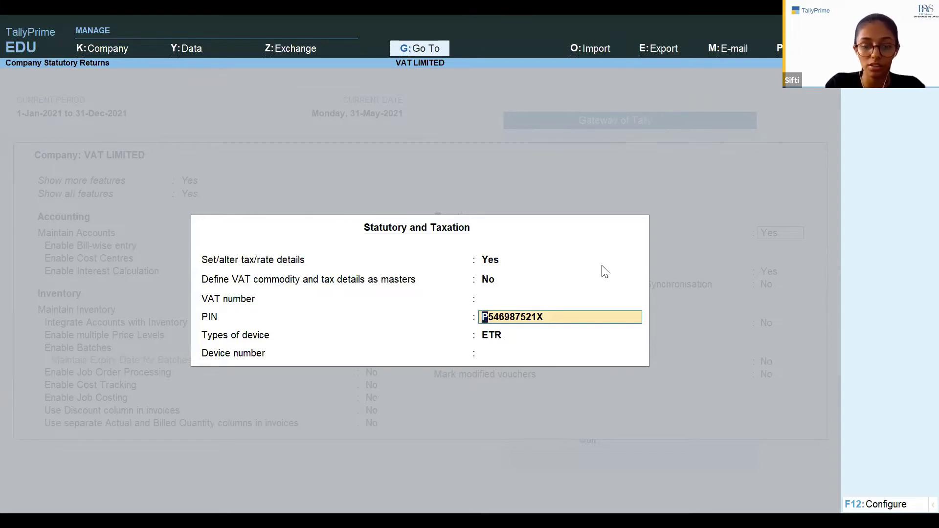
{"action": "key", "text": "Return"}
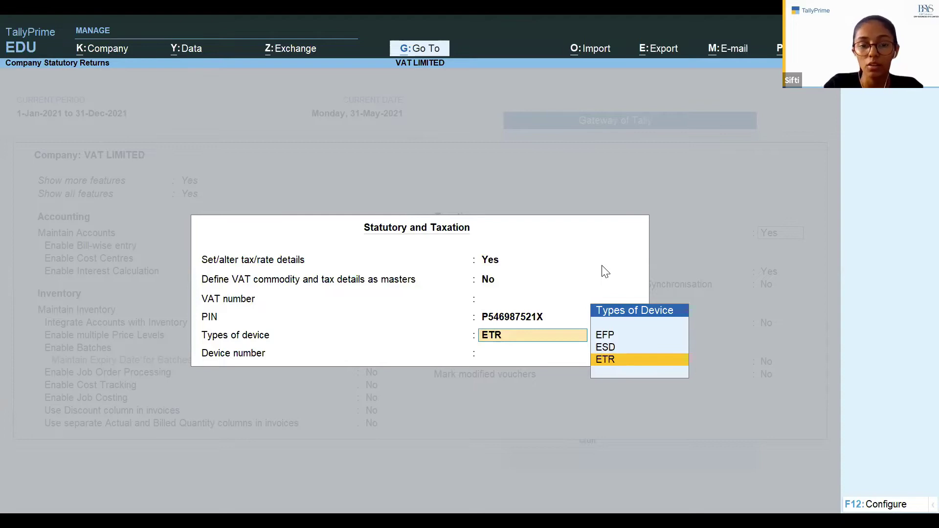
{"action": "key", "text": "Return"}
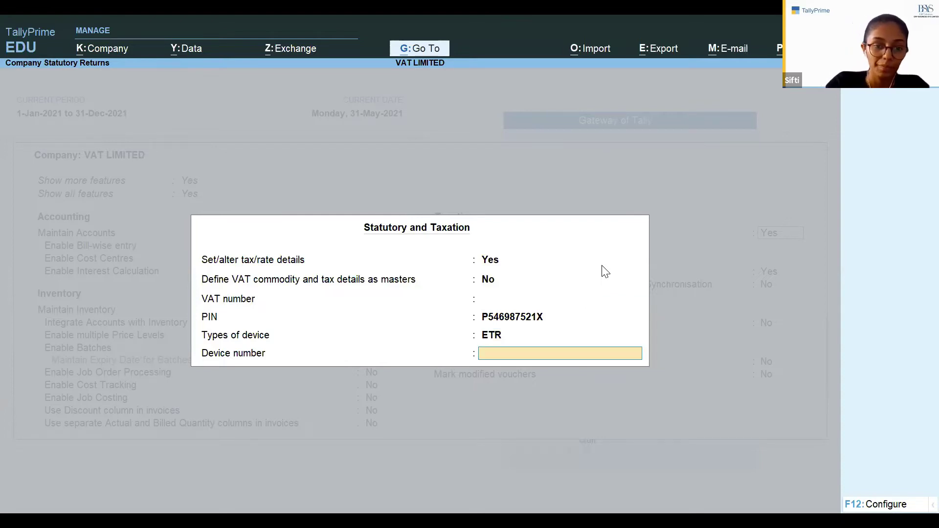
{"action": "key", "text": "Return"}
{"action": "key", "text": "ctrl+a"}
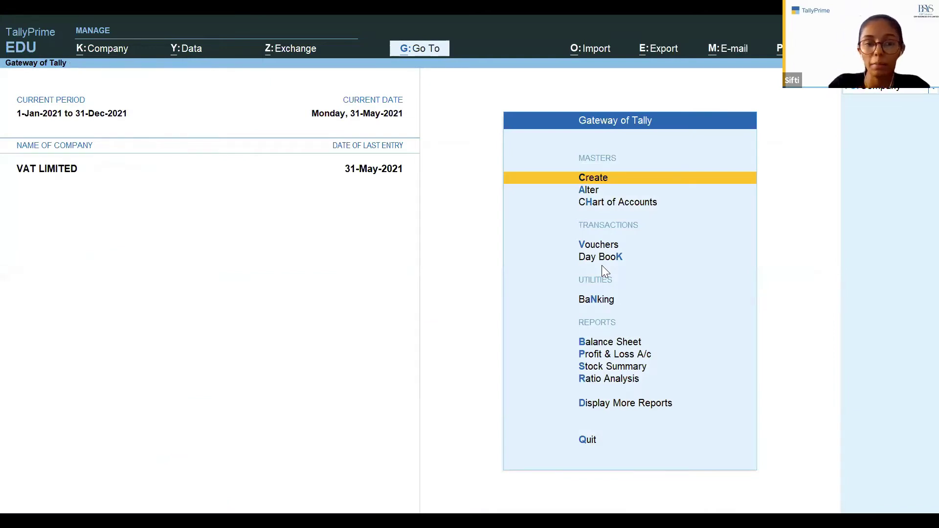
Step: Open the Crayons stock item for alteration from the stock item masters
{"action": "key", "text": "Down"}
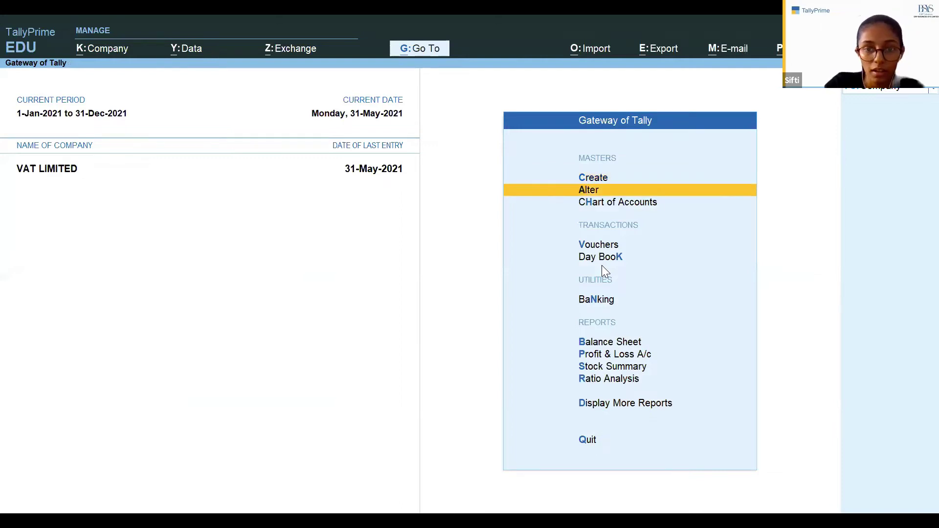
{"action": "key", "text": "Return"}
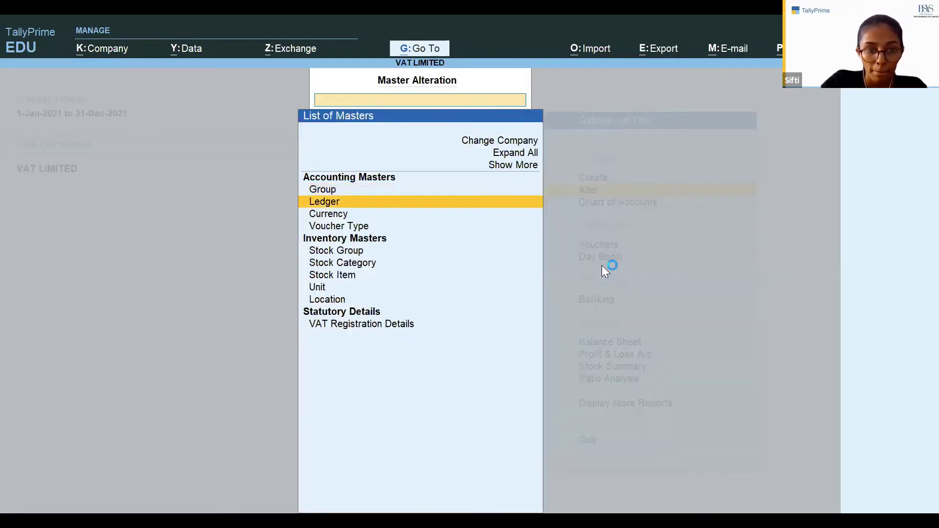
{"action": "key", "text": "Down"}
{"action": "key", "text": "Down"}
{"action": "key", "text": "Down"}
{"action": "key", "text": "Down"}
{"action": "key", "text": "Down"}
{"action": "key", "text": "Return"}
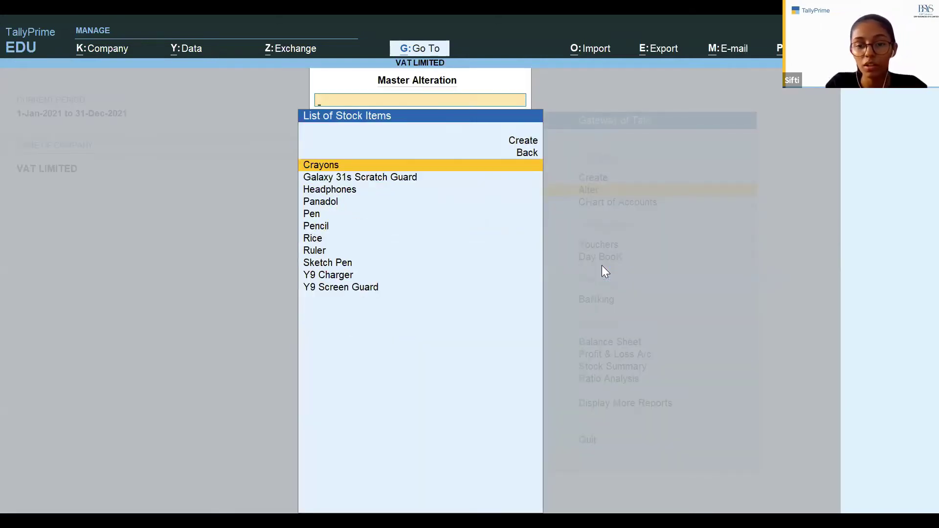
{"action": "key", "text": "Down"}
{"action": "key", "text": "Up"}
{"action": "key", "text": "Return"}
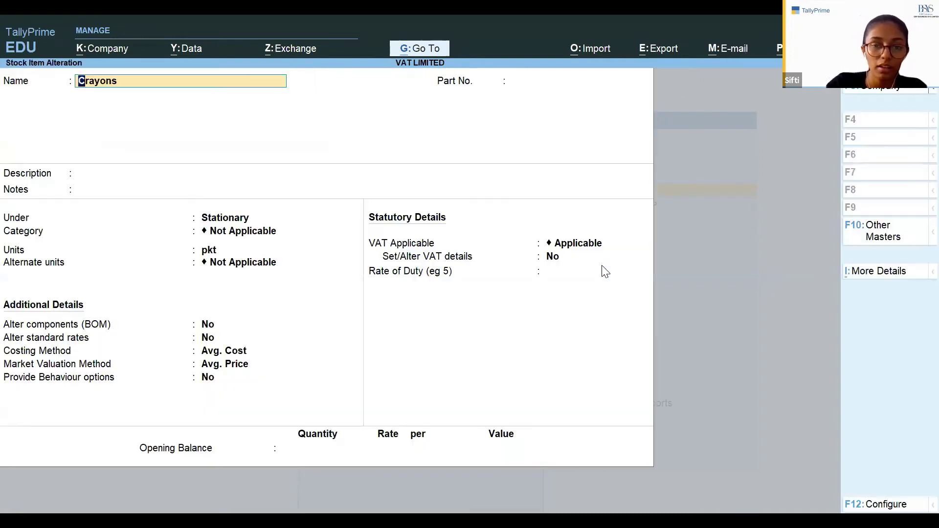
Step: Keep VAT applicable for Crayons and set its Set/Alter VAT details option to Yes
{"action": "left_click", "coordinate": [562, 244]}
{"action": "key", "text": "Return"}
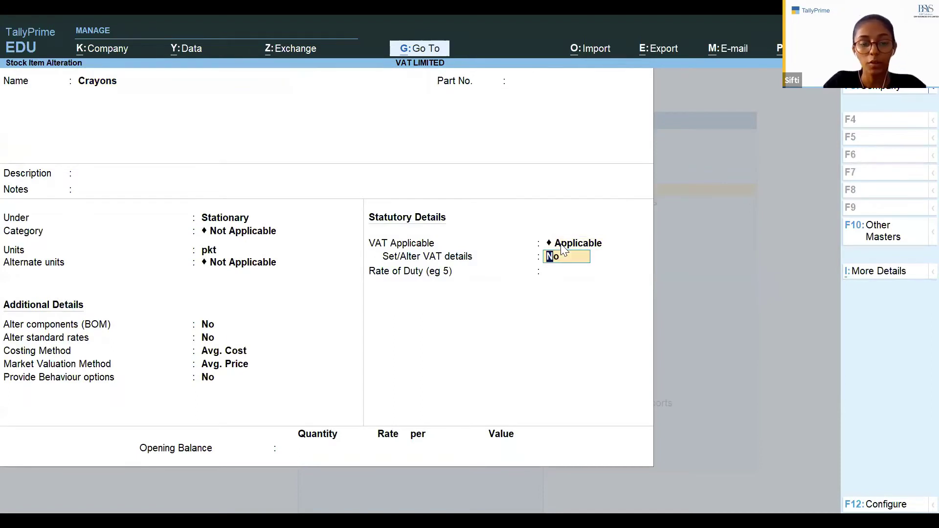
{"action": "type", "text": "y"}
{"action": "key", "text": "Return"}
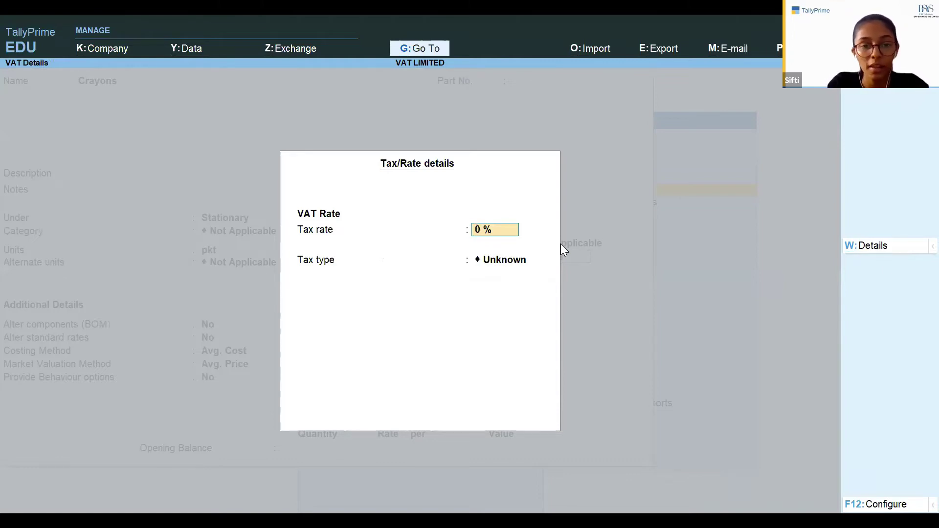
Step: Review the tax types for Crayons, keep 0 % and Unknown applicable from 1-Jan-2021, and save the stock item
{"action": "key", "text": "Return"}
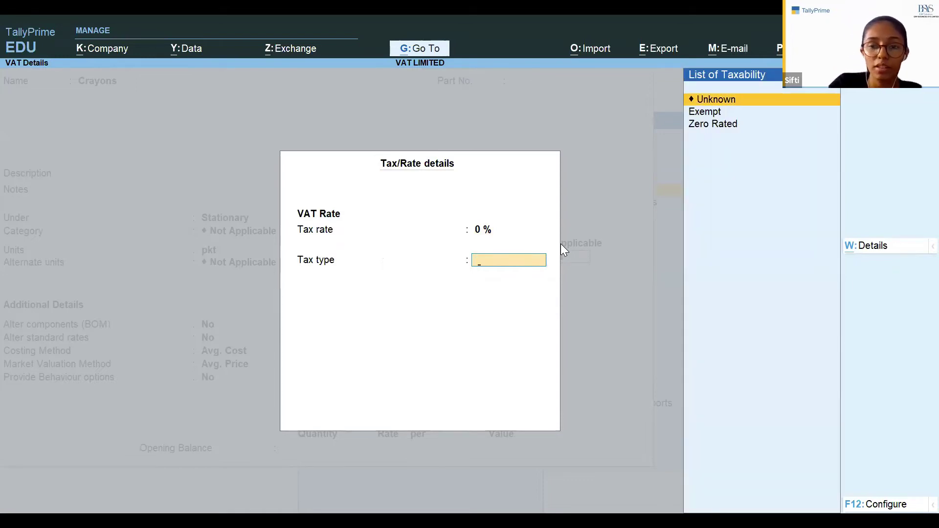
{"action": "key", "text": "Down"}
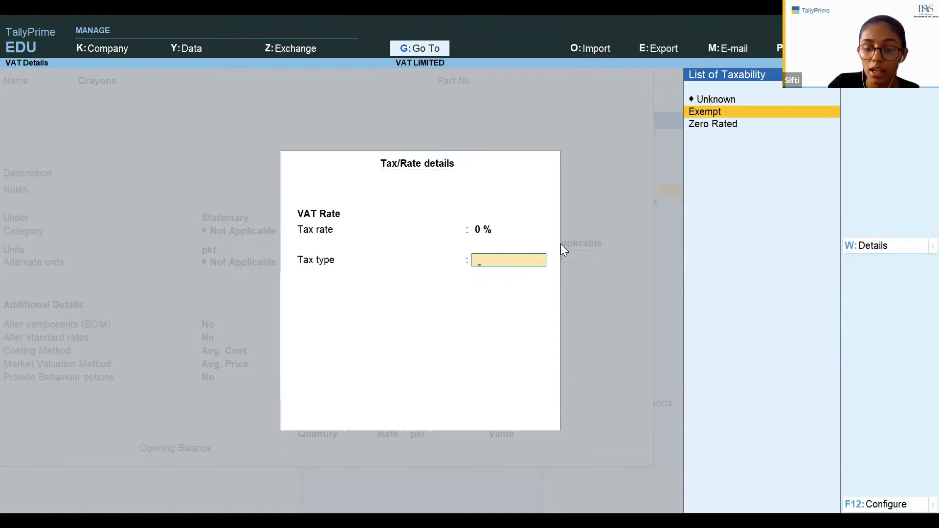
{"action": "key", "text": "Down"}
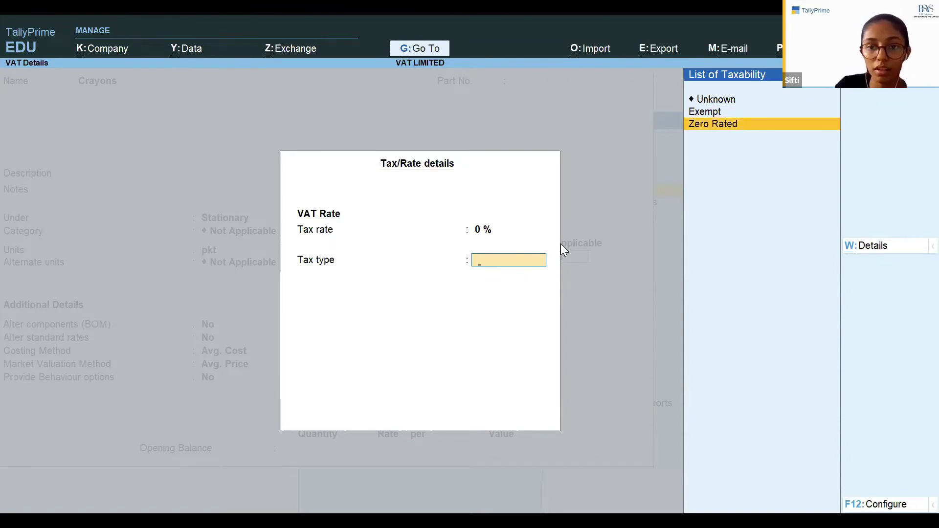
{"action": "key", "text": "Up"}
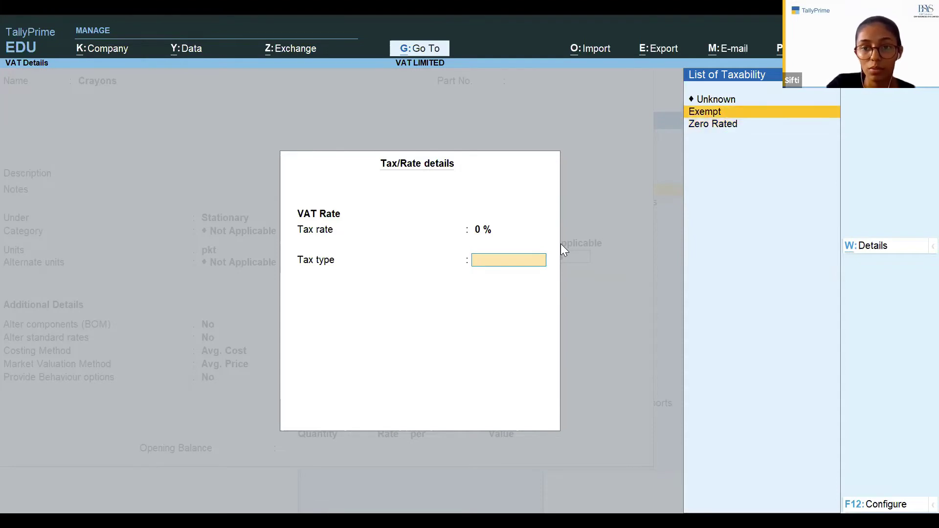
{"action": "key", "text": "Up"}
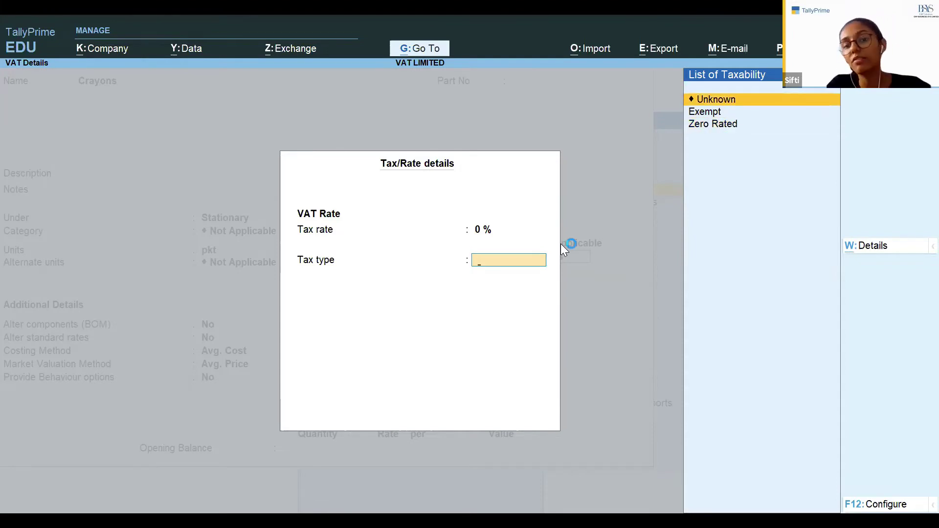
{"action": "key", "text": "Return"}
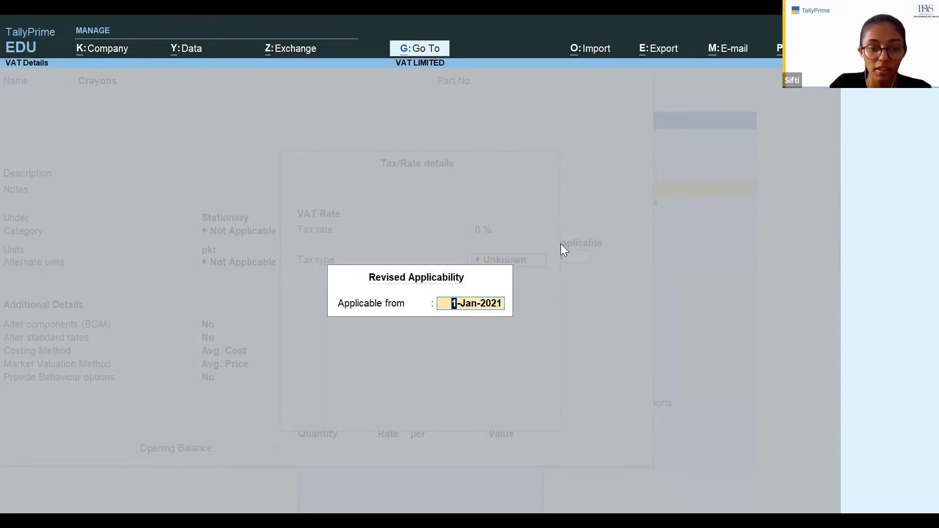
{"action": "key", "text": "Return"}
{"action": "key", "text": "Return"}
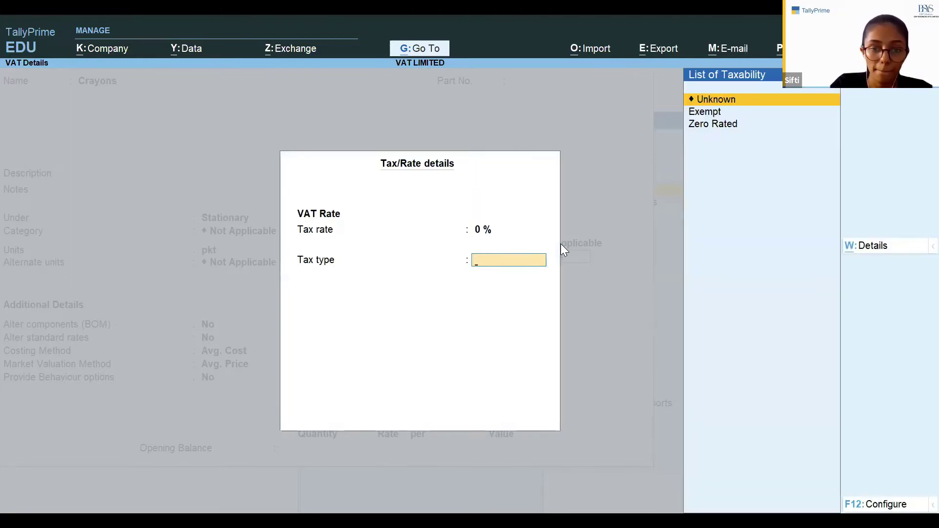
{"action": "key", "text": "ctrl+a"}
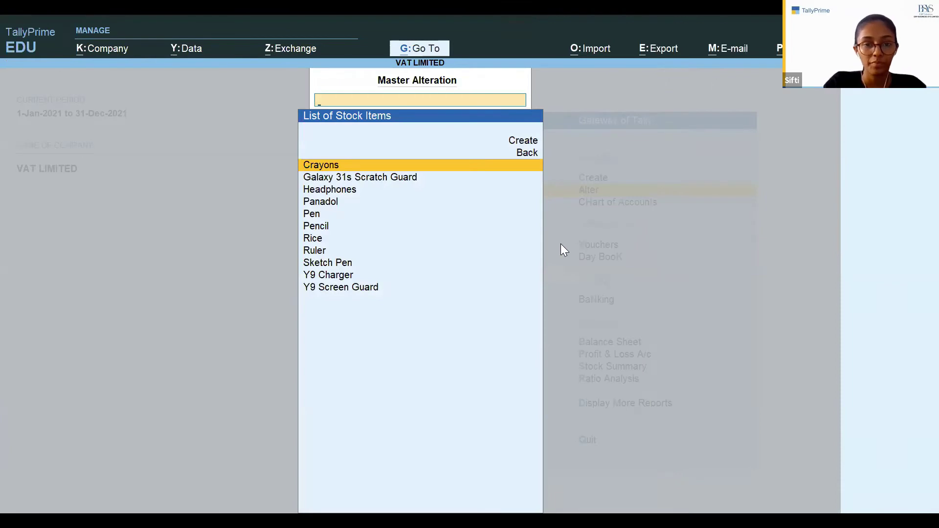
Step: Return to the list of masters and open the Consultant Fees ledger for alteration
{"action": "key", "text": "Escape"}
{"action": "key", "text": "Escape"}
{"action": "key", "text": "Return"}
{"action": "key", "text": "Down"}
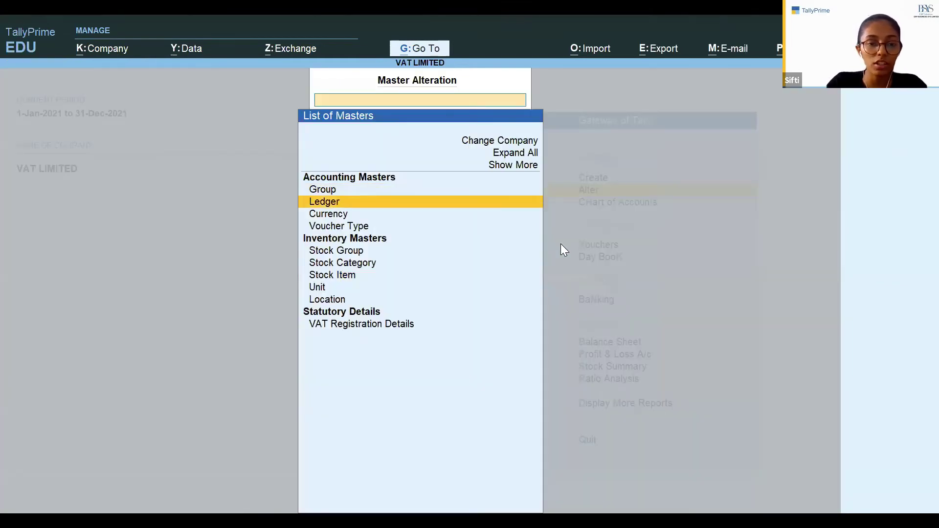
{"action": "key", "text": "Return"}
{"action": "type", "text": "Con"}
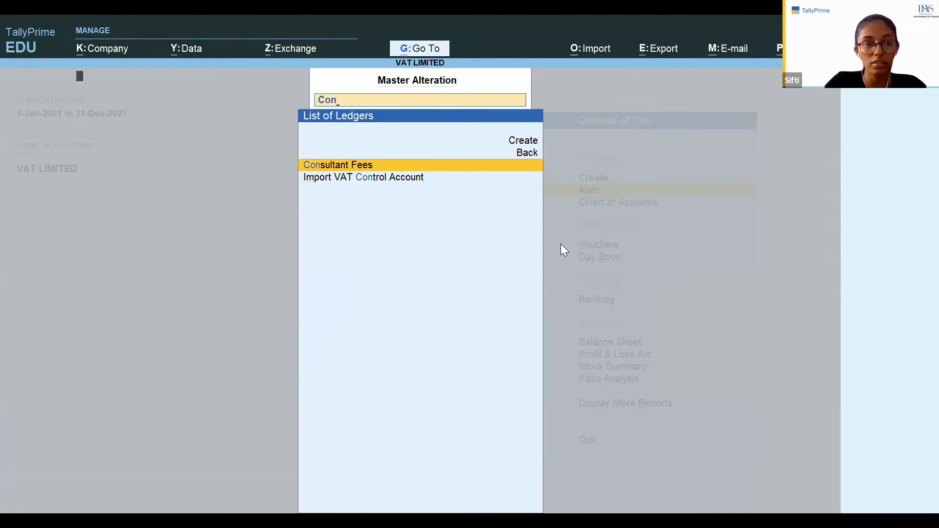
{"action": "key", "text": "Return"}
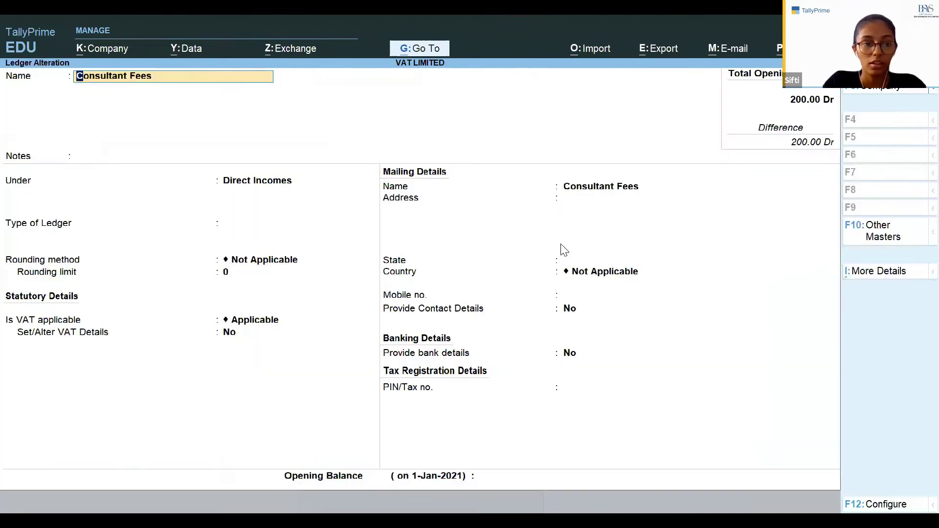
Step: Keep the Consultant Fees ledger's group and rounding settings and set Set/Alter VAT Details to Yes to show its tax details
{"action": "key", "text": "Return"}
{"action": "key", "text": "Return"}
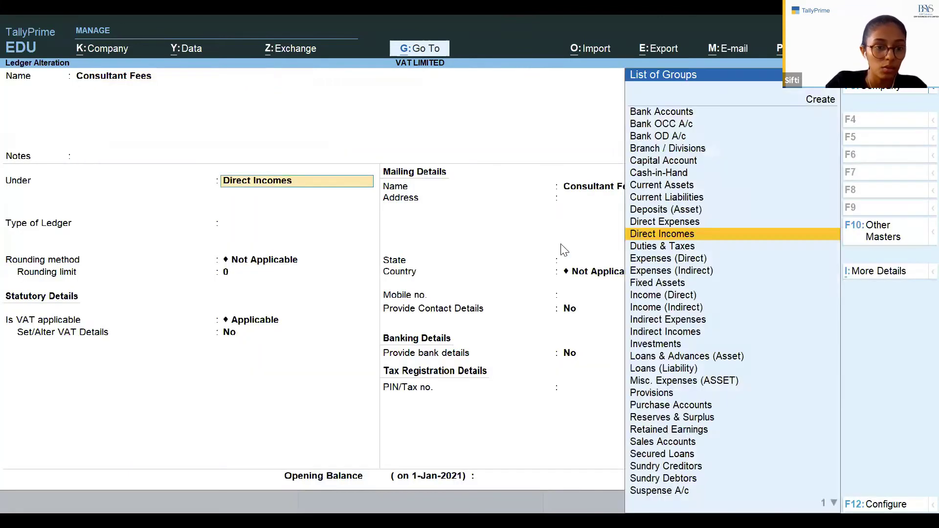
{"action": "key", "text": "Return"}
{"action": "key", "text": "Return"}
{"action": "key", "text": "Return"}
{"action": "key", "text": "Return"}
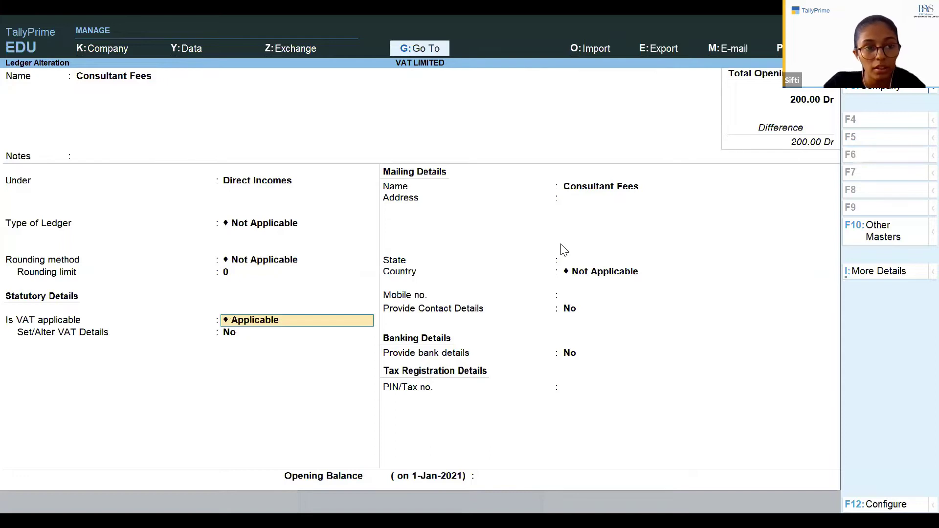
{"action": "key", "text": "Return"}
{"action": "type", "text": "y"}
{"action": "key", "text": "Return"}
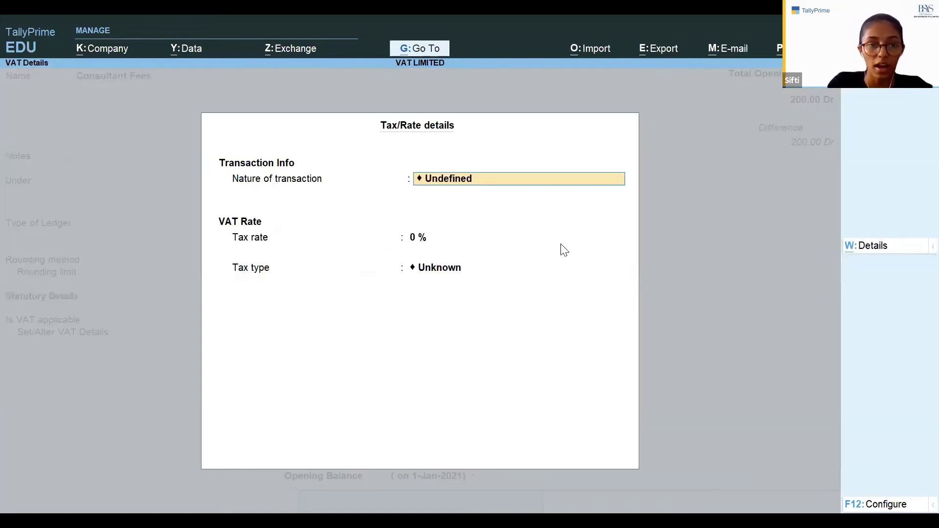
Step: Examine the nature of transaction options for Consultant Fees, and quit the ledger without saving
{"action": "key", "text": "Down"}
{"action": "key", "text": "Down"}
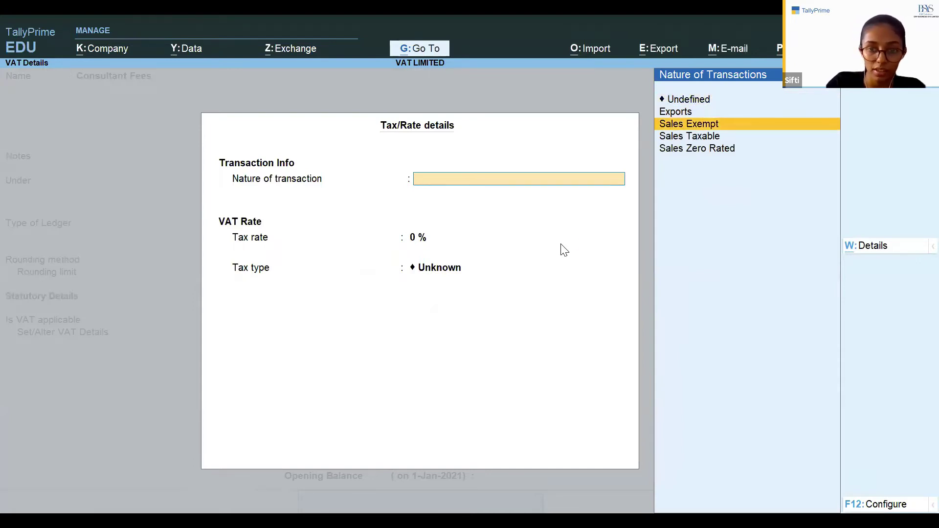
{"action": "key", "text": "Up"}
{"action": "key", "text": "Up"}
{"action": "key", "text": "Escape"}
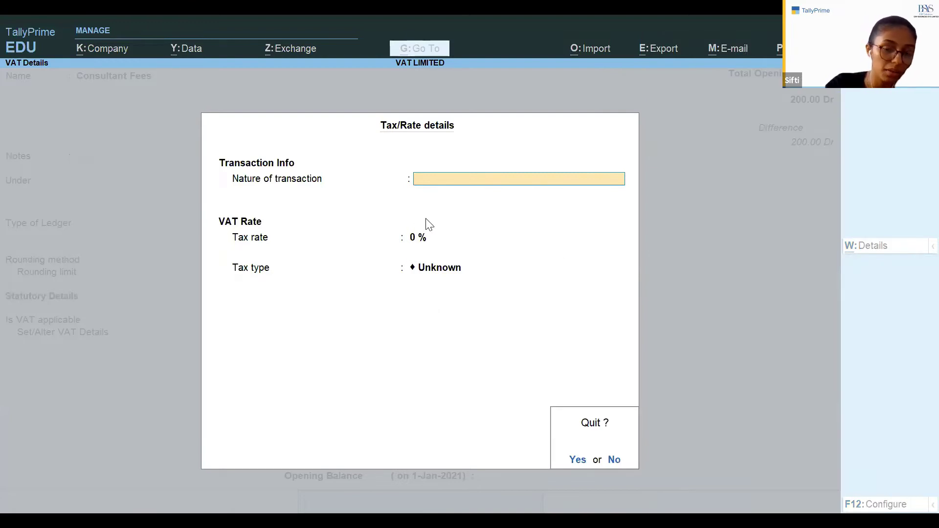
{"action": "key", "text": "Return"}
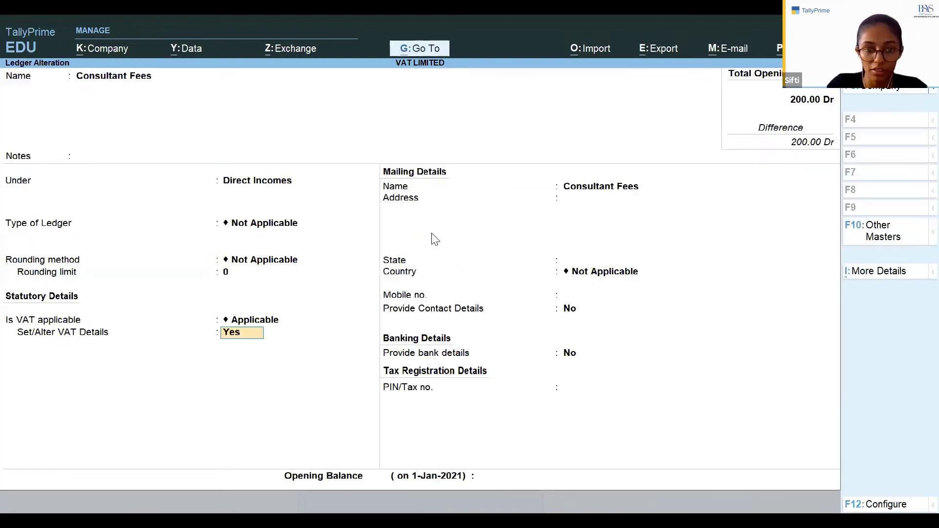
{"action": "key", "text": "Escape"}
{"action": "key", "text": "Return"}
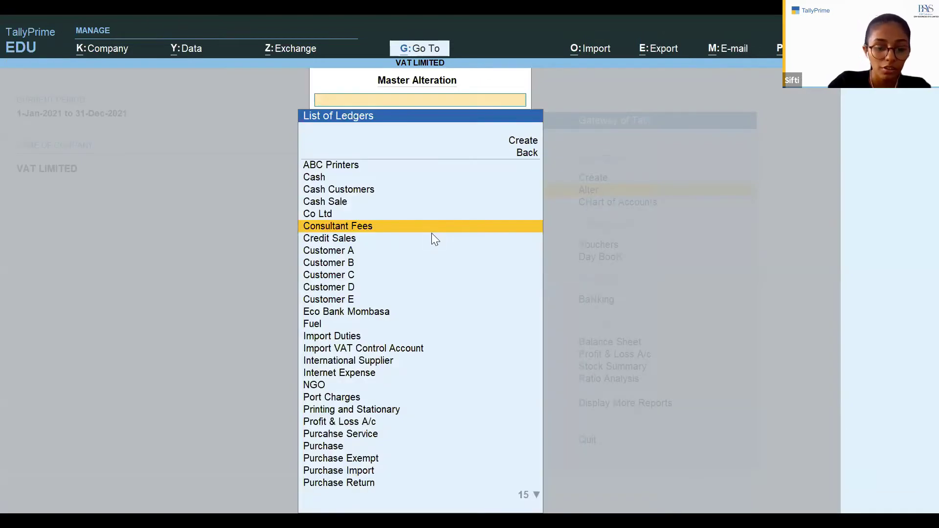
Step: Open the Fuel ledger for alteration and go to its group setting
{"action": "type", "text": "Fue"}
{"action": "key", "text": "Return"}
{"action": "key", "text": "Return"}
{"action": "key", "text": "Return"}
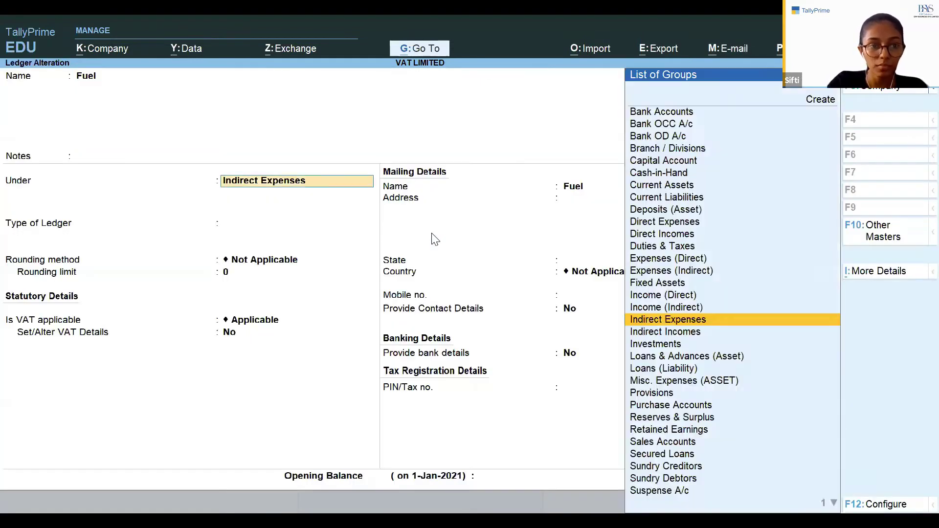
Step: Keep the Fuel ledger under Indirect Expenses and set Set/Alter VAT Details to Yes to show its tax details
{"action": "key", "text": "Return"}
{"action": "key", "text": "Return"}
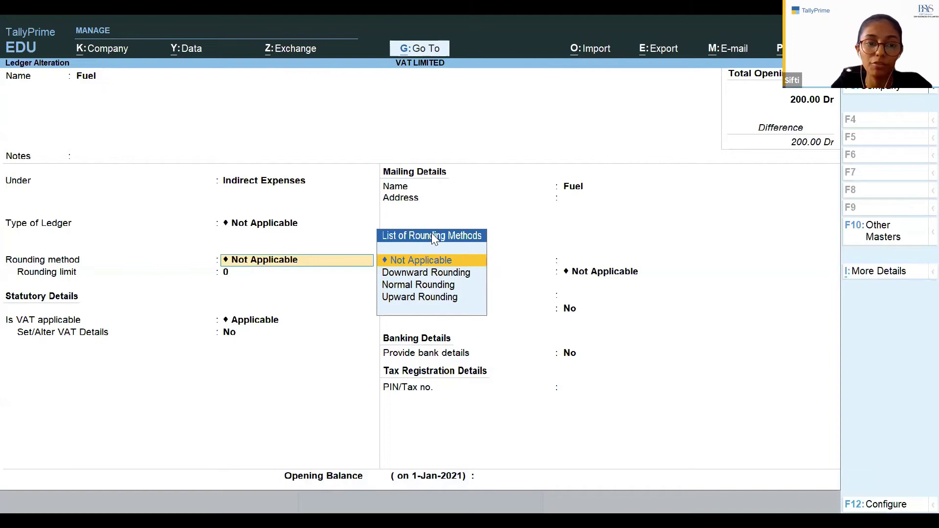
{"action": "key", "text": "Return"}
{"action": "key", "text": "Return"}
{"action": "key", "text": "Return"}
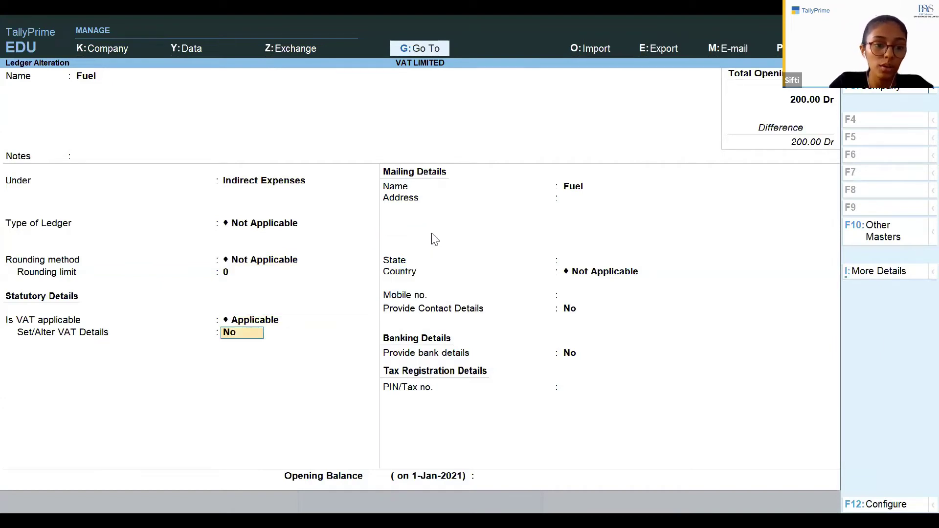
{"action": "type", "text": "y"}
{"action": "key", "text": "Return"}
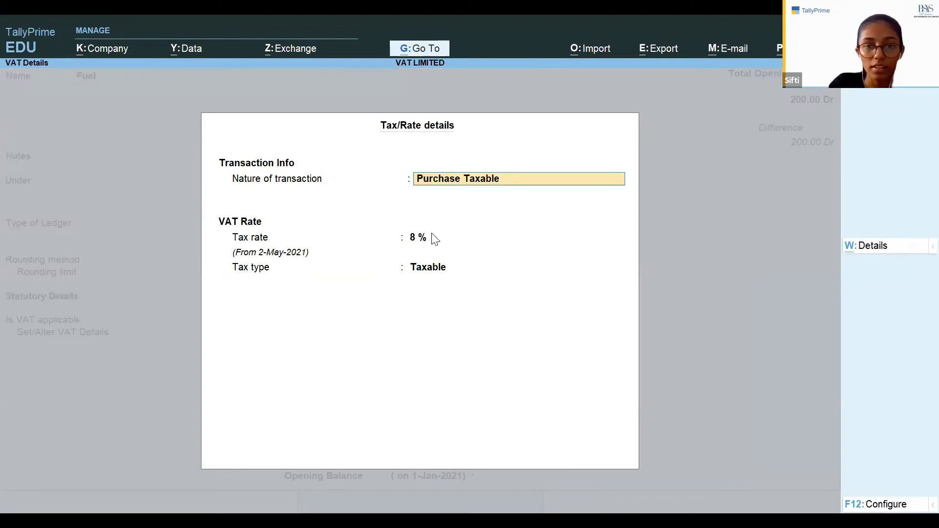
Step: Check the tax rate in the Fuel ledger's VAT details, and return to the Gateway of Tally without saving
{"action": "key", "text": "Return"}
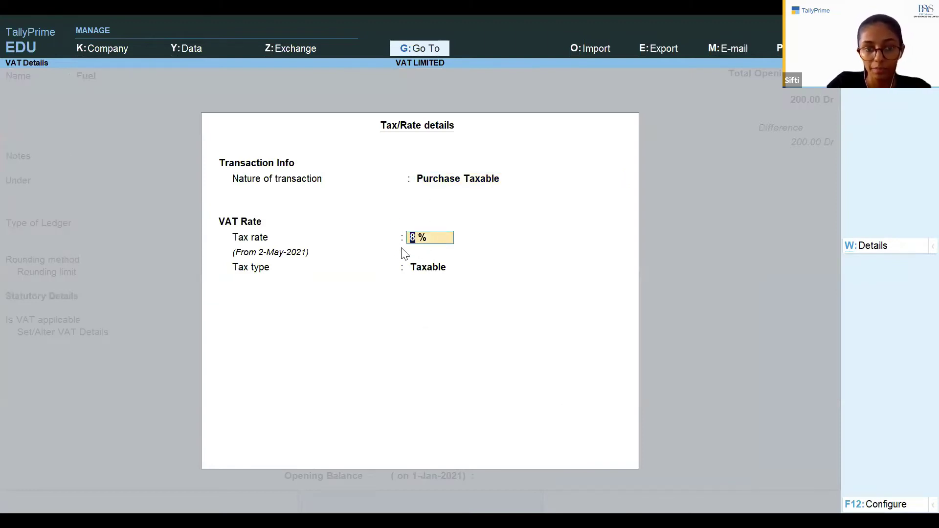
{"action": "key", "text": "Escape"}
{"action": "key", "text": "Escape"}
{"action": "key", "text": "Escape"}
{"action": "key", "text": "Escape"}
{"action": "key", "text": "Escape"}
{"action": "key", "text": "Escape"}
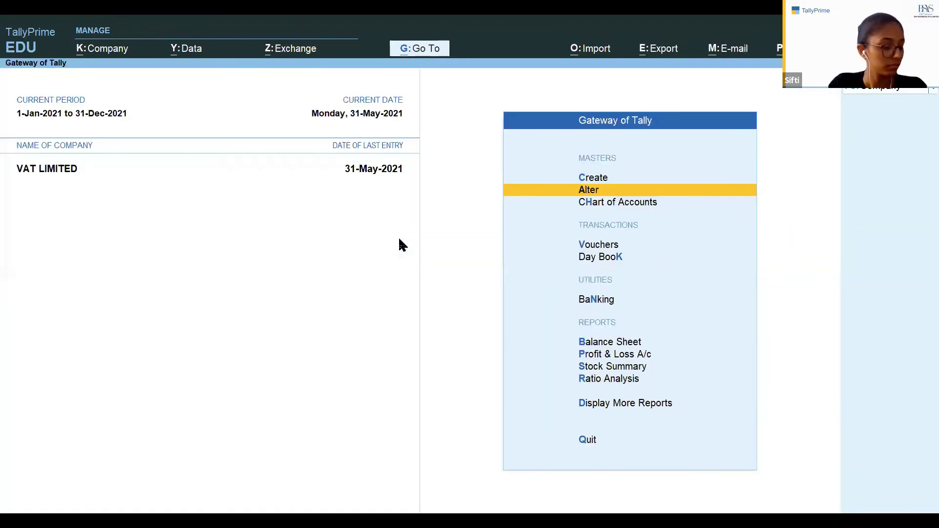
Step: Start a new sales voucher using the Invoice voucher type
{"action": "key", "text": "Down"}
{"action": "key", "text": "Down"}
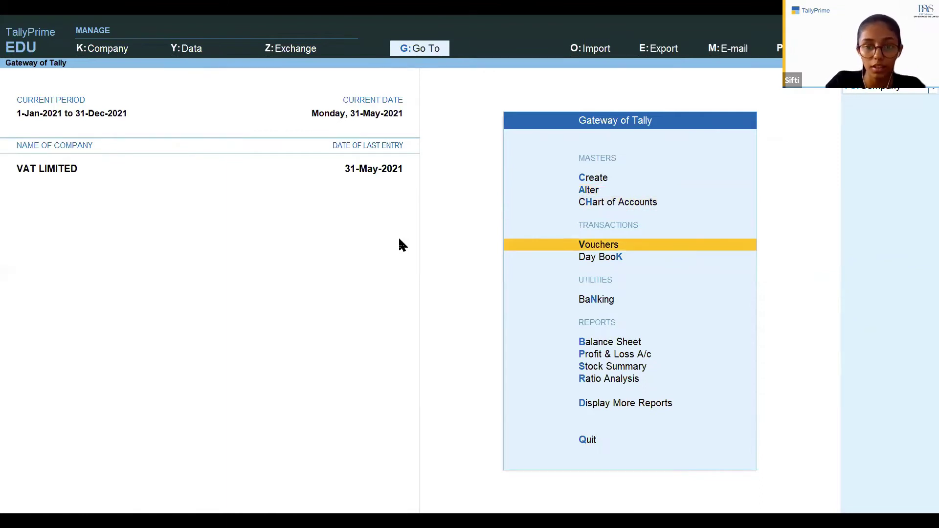
{"action": "key", "text": "Return"}
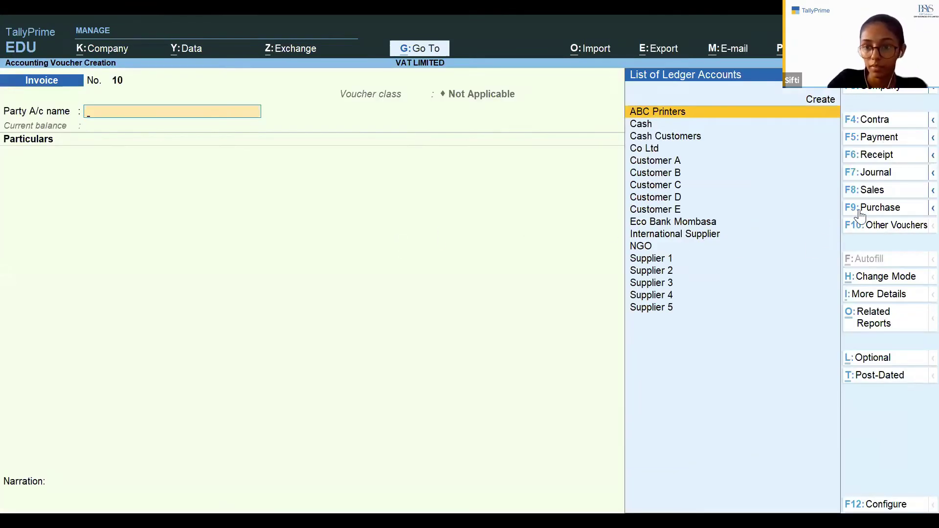
{"action": "left_click", "coordinate": [885, 193]}
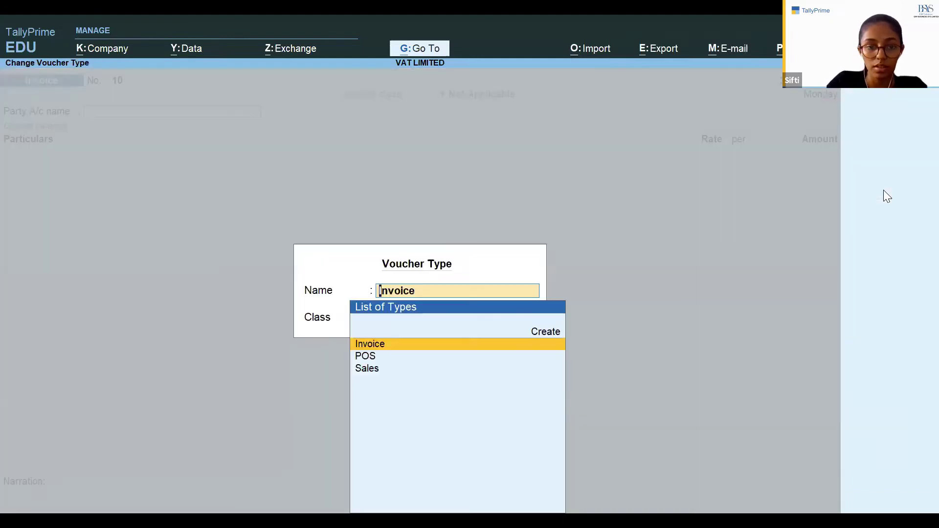
{"action": "key", "text": "Return"}
{"action": "key", "text": "Return"}
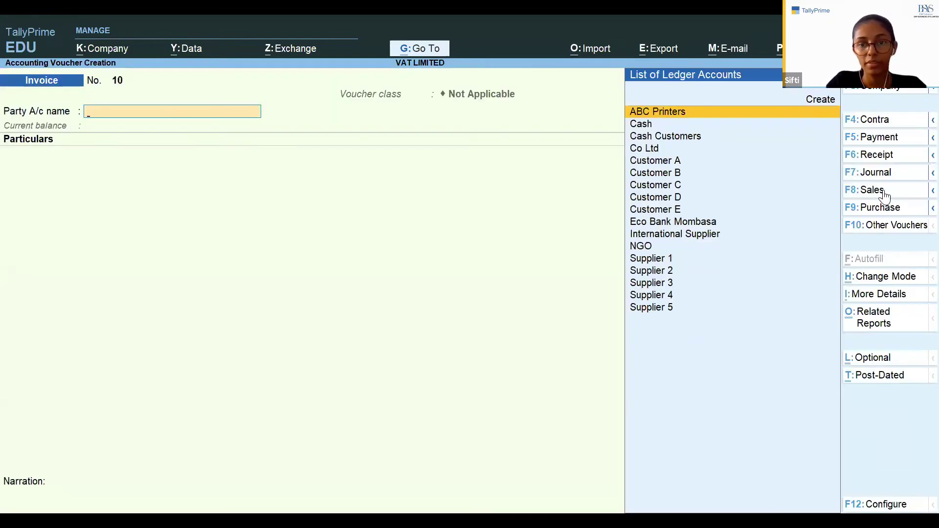
Step: Set Customer A as the invoice's party account
{"action": "key", "text": "Down"}
{"action": "key", "text": "Down"}
{"action": "key", "text": "Down"}
{"action": "key", "text": "Down"}
{"action": "key", "text": "Down"}
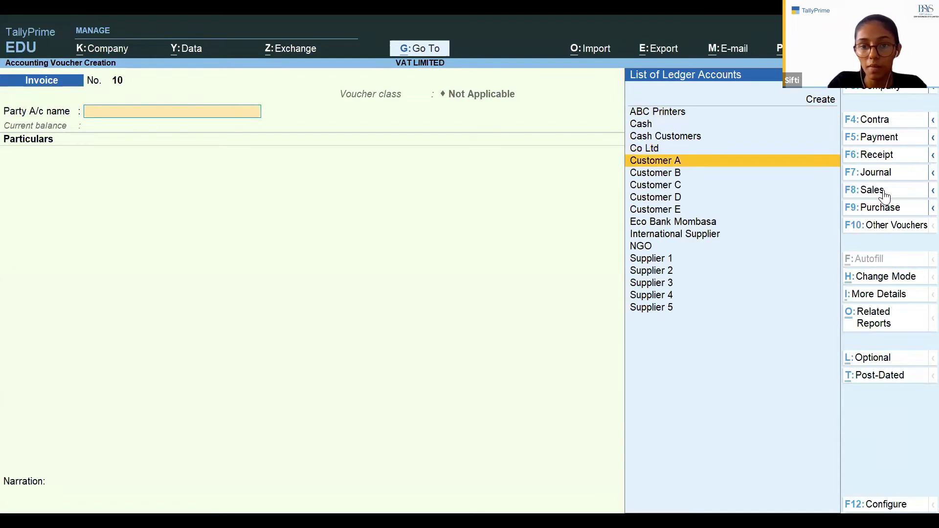
{"action": "key", "text": "Up"}
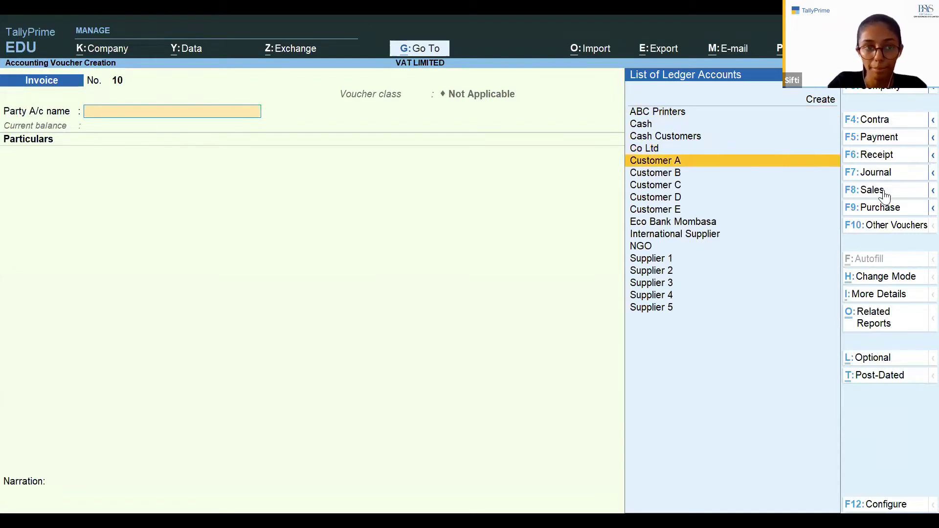
{"action": "key", "text": "Return"}
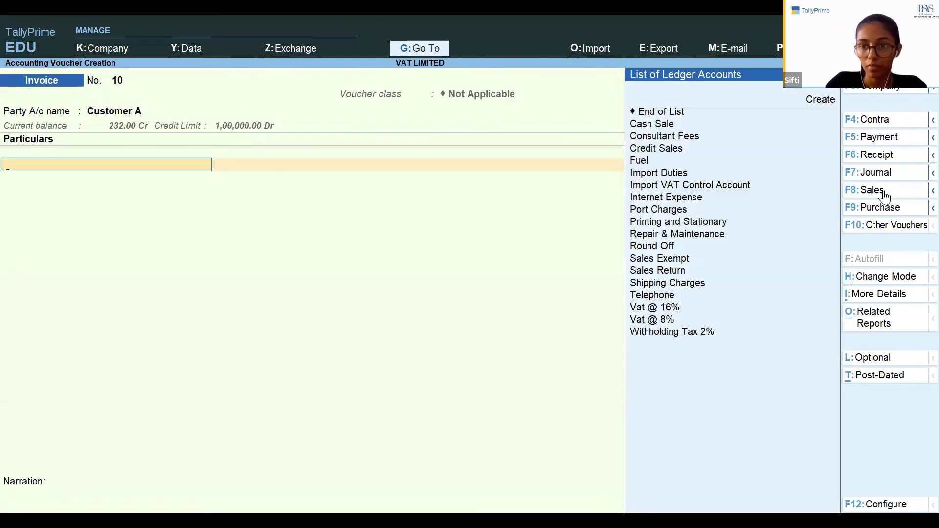
Step: Switch the voucher to item invoice mode and choose Credit Sales as the sales ledger
{"action": "left_click", "coordinate": [885, 276]}
{"action": "key", "text": "Up"}
{"action": "key", "text": "Return"}
{"action": "key", "text": "Return"}
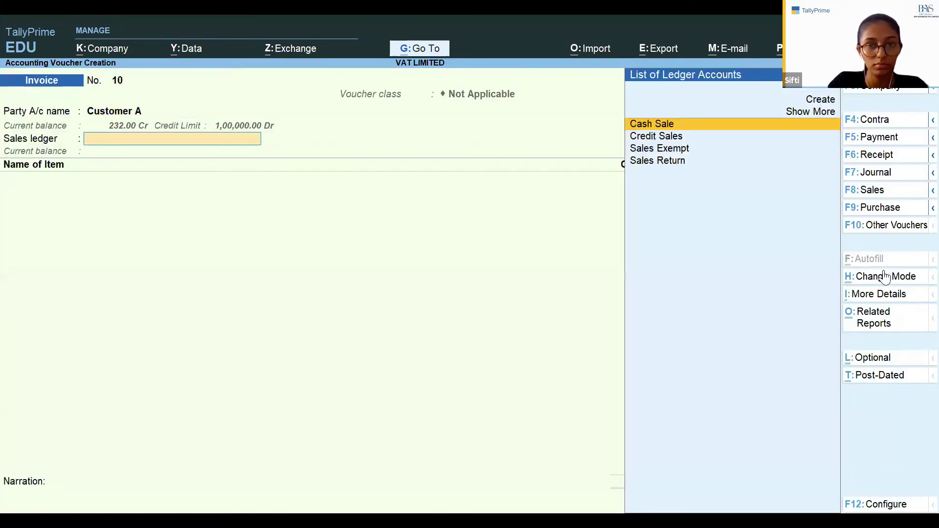
{"action": "key", "text": "Down"}
{"action": "key", "text": "Return"}
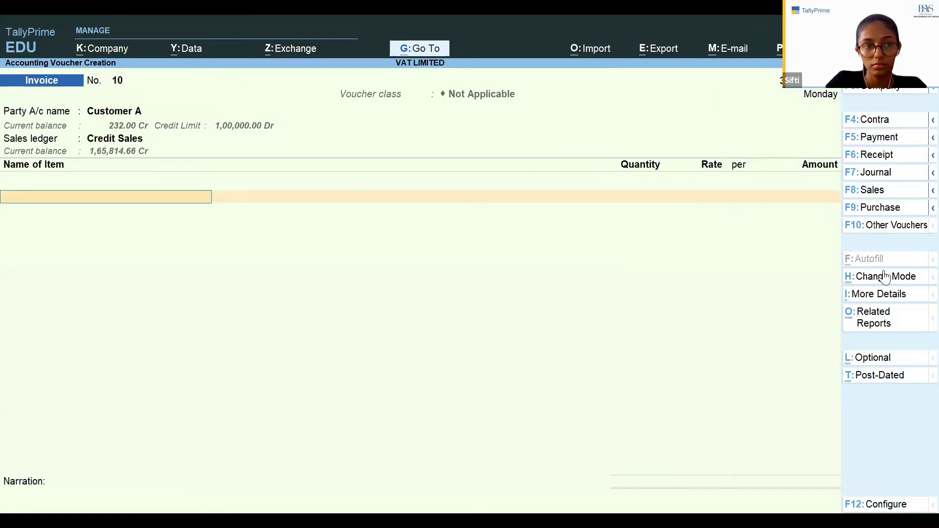
Step: Add the item Galaxy 31s Scratch Guard to the invoice with a quantity of 10 pc at a rate of 100
{"action": "key", "text": "Down"}
{"action": "key", "text": "Down"}
{"action": "key", "text": "Down"}
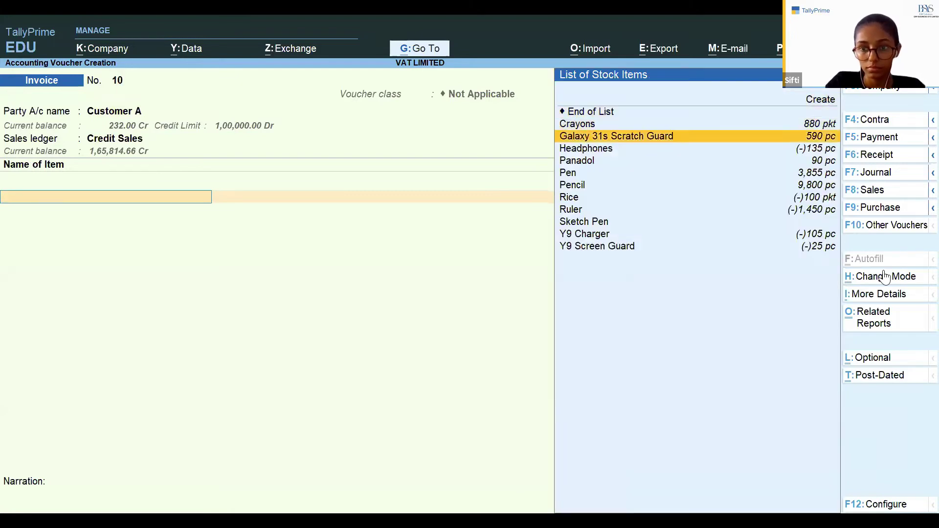
{"action": "key", "text": "Return"}
{"action": "type", "text": "10"}
{"action": "key", "text": "Return"}
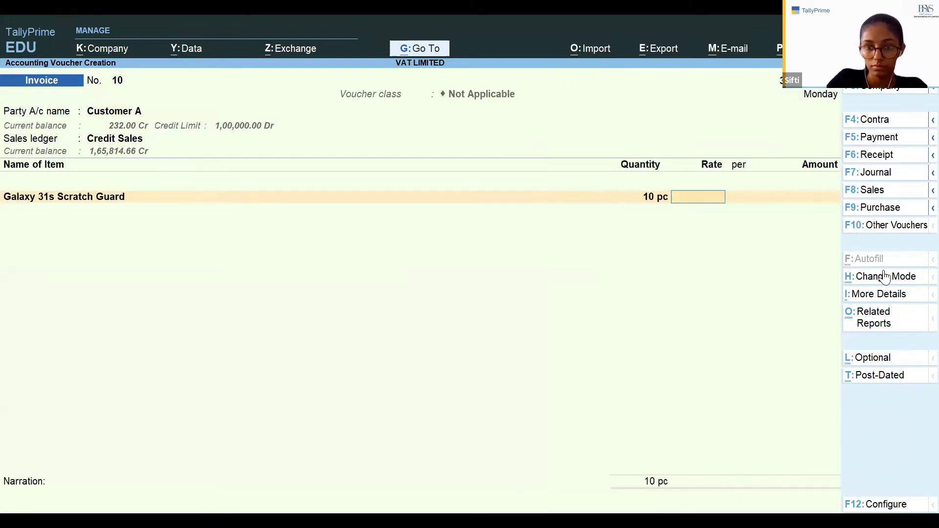
{"action": "type", "text": "100"}
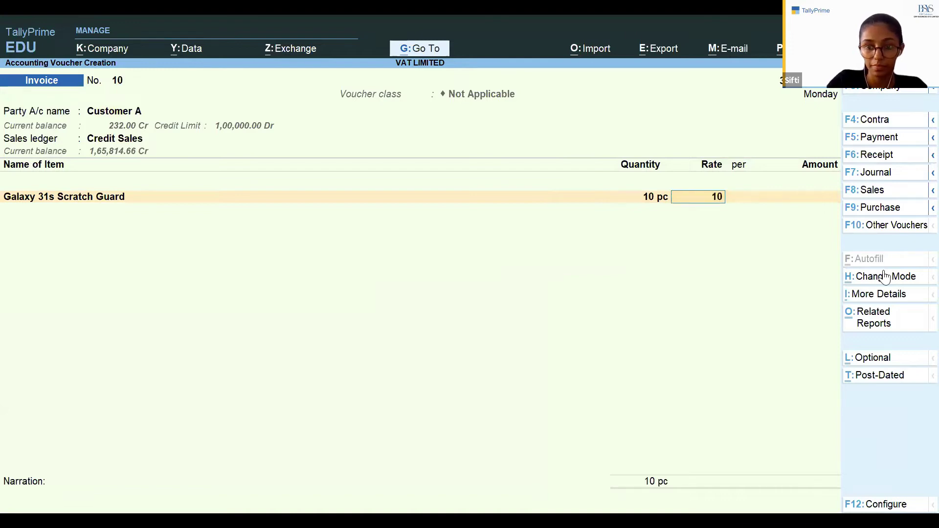
{"action": "key", "text": "Return"}
{"action": "key", "text": "Return"}
{"action": "key", "text": "Return"}
{"action": "key", "text": "Return"}
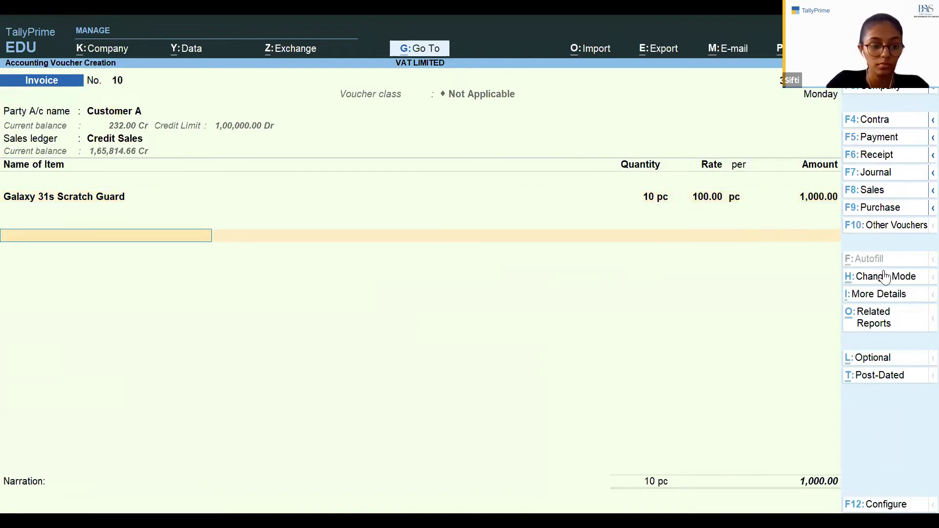
Step: Add the Vat @ 16% ledger to the invoice with its calculated amount, and continue to the bill-wise details
{"action": "type", "text": "Va"}
{"action": "key", "text": "Down"}
{"action": "key", "text": "Up"}
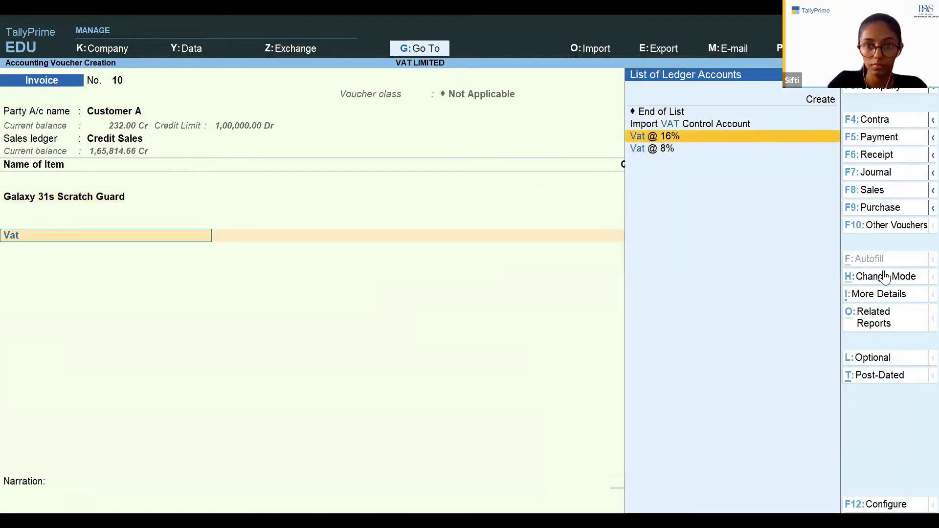
{"action": "key", "text": "Return"}
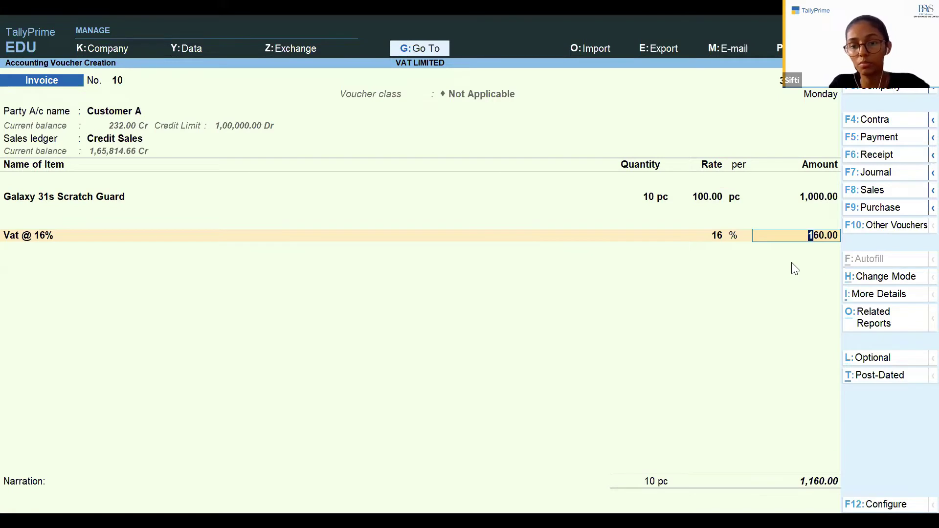
{"action": "key", "text": "Return"}
{"action": "key", "text": "Return"}
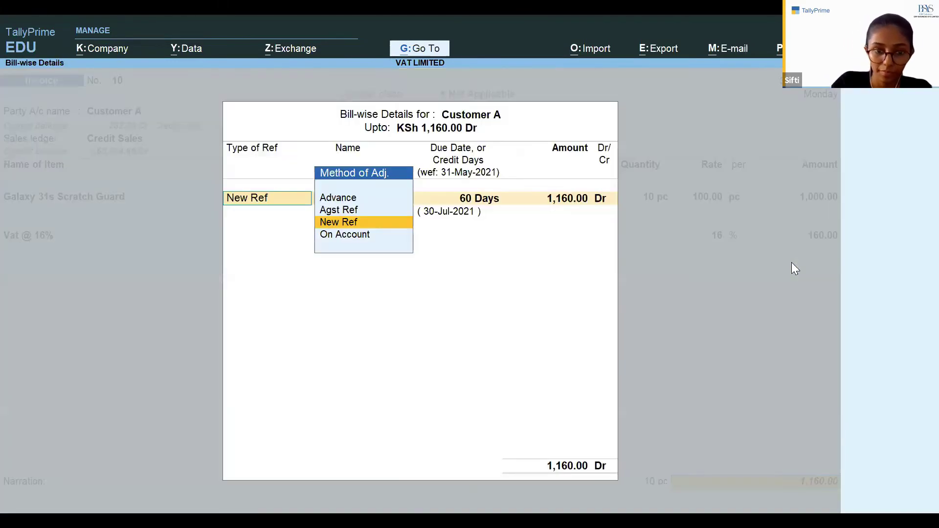
Step: Keep New Ref with 60 days' credit for Customer A's bill, save the invoice, and leave voucher entry
{"action": "key", "text": "Return"}
{"action": "key", "text": "Return"}
{"action": "key", "text": "Return"}
{"action": "key", "text": "Return"}
{"action": "key", "text": "Return"}
{"action": "key", "text": "Return"}
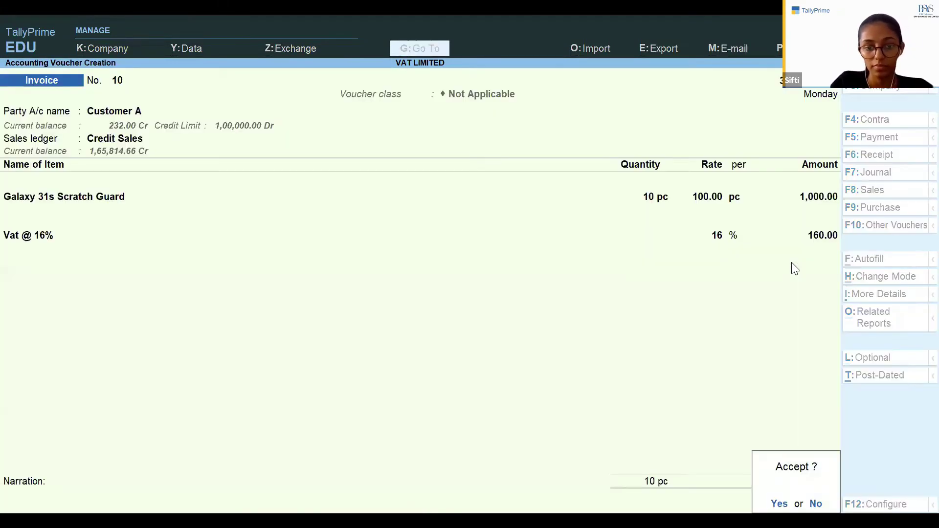
{"action": "key", "text": "Return"}
{"action": "key", "text": "Escape"}
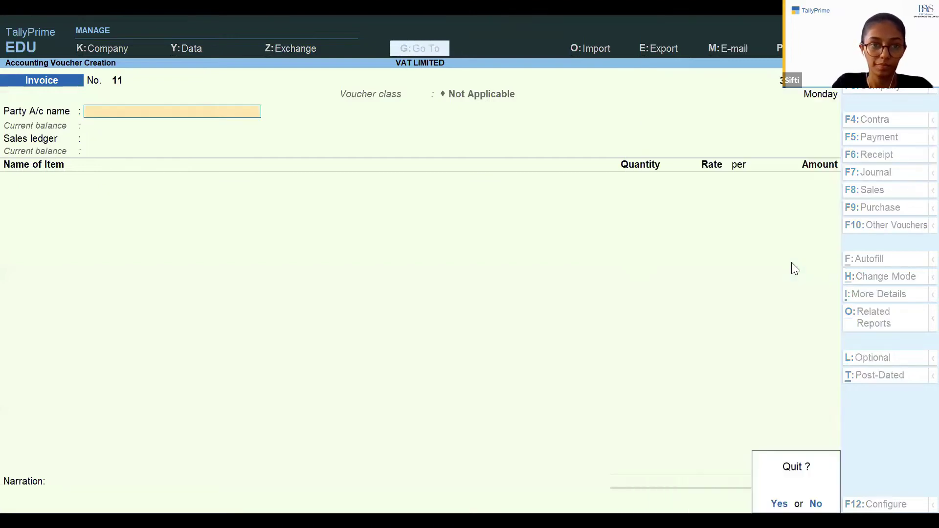
{"action": "key", "text": "Return"}
Step: Open the Day Book and set its period from 1-5-2021 to 31-5-2021
{"action": "key", "text": "Down"}
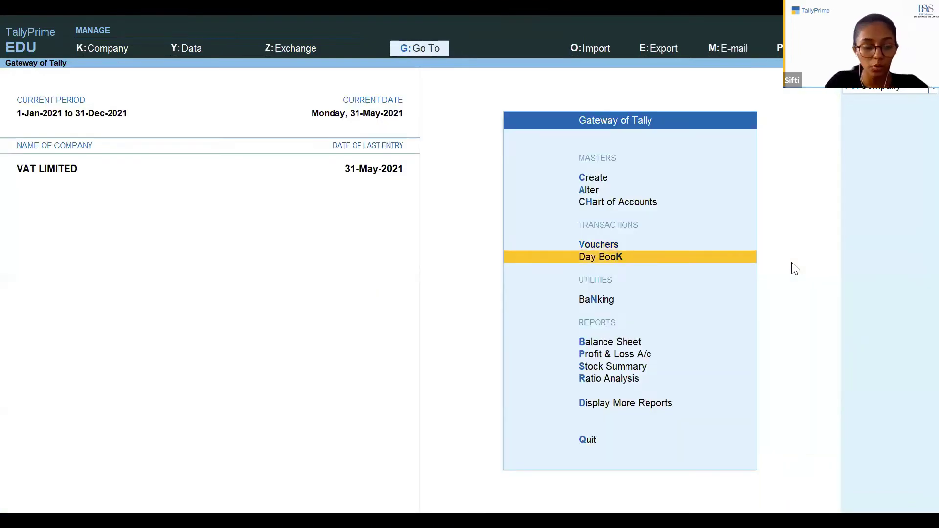
{"action": "key", "text": "Return"}
{"action": "key", "text": "F2"}
{"action": "type", "text": "may"}
{"action": "key", "text": "Return"}
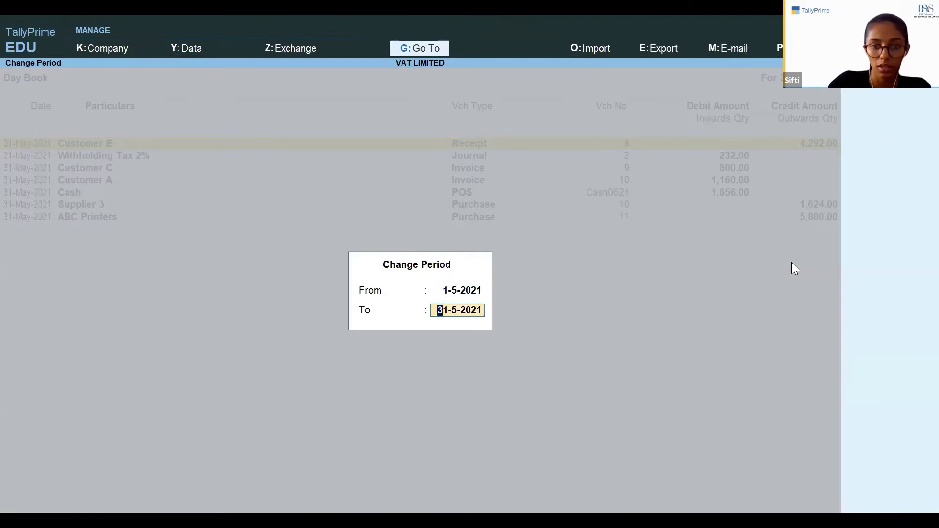
{"action": "key", "text": "Return"}
Step: View the VAT charged in POS voucher Cash0121, and return to the Day Book without saving
{"action": "key", "text": "Down"}
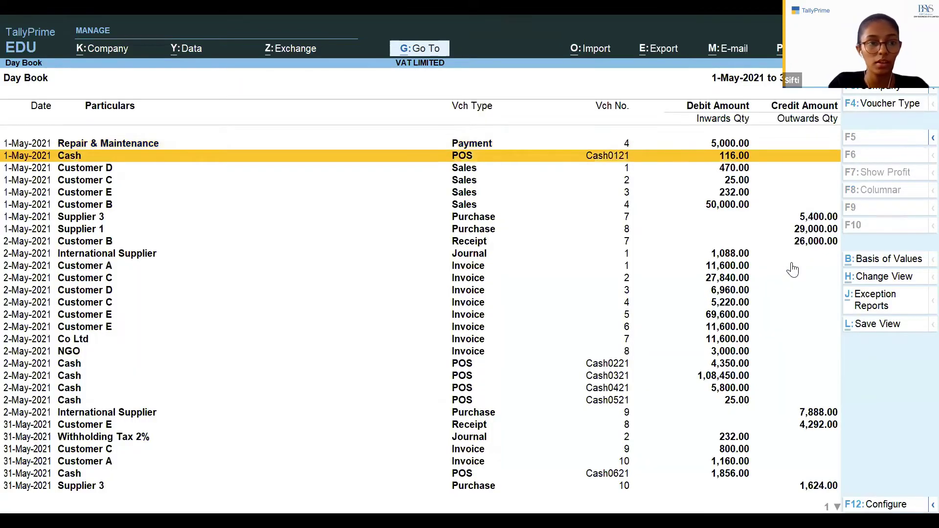
{"action": "key", "text": "Return"}
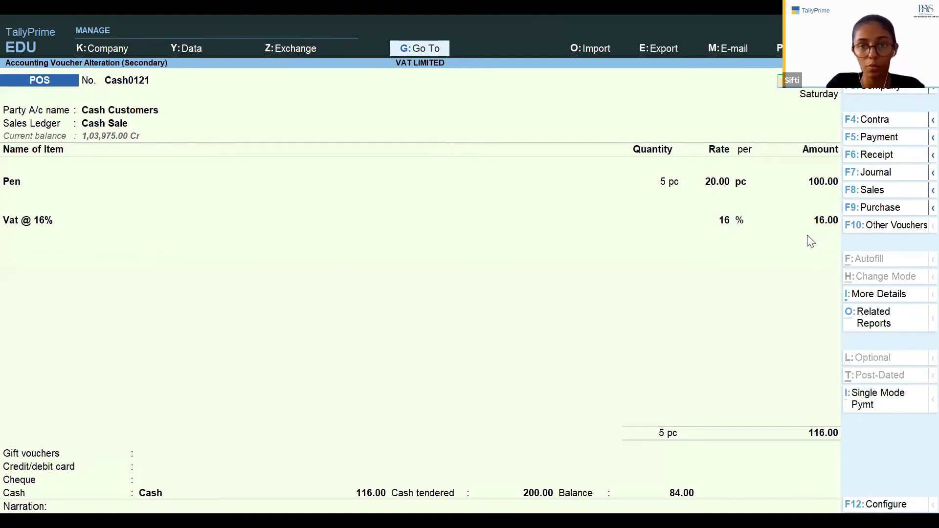
{"action": "key", "text": "Escape"}
{"action": "key", "text": "y"}
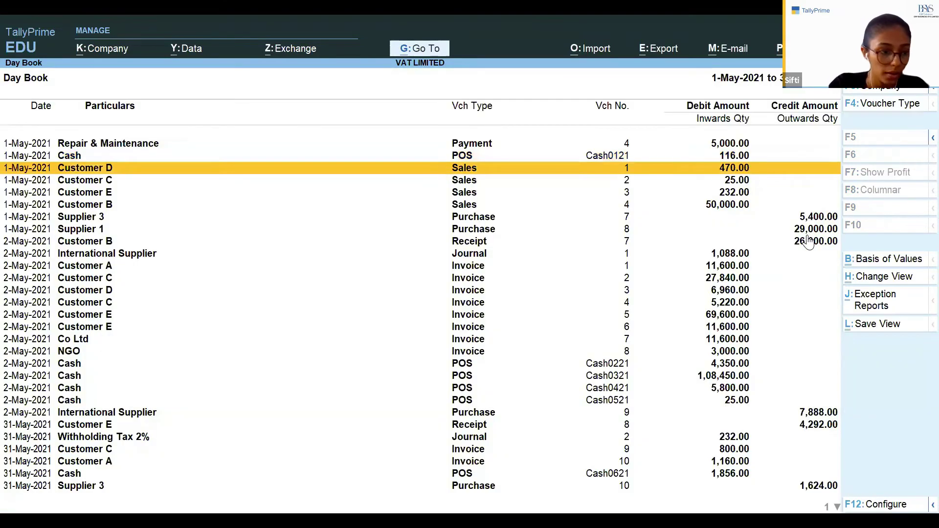
Step: Look through the Day Book for Supplier 3's purchase voucher no. 7, view the VAT on its Fuel entry, and close it
{"action": "key", "text": "Down"}
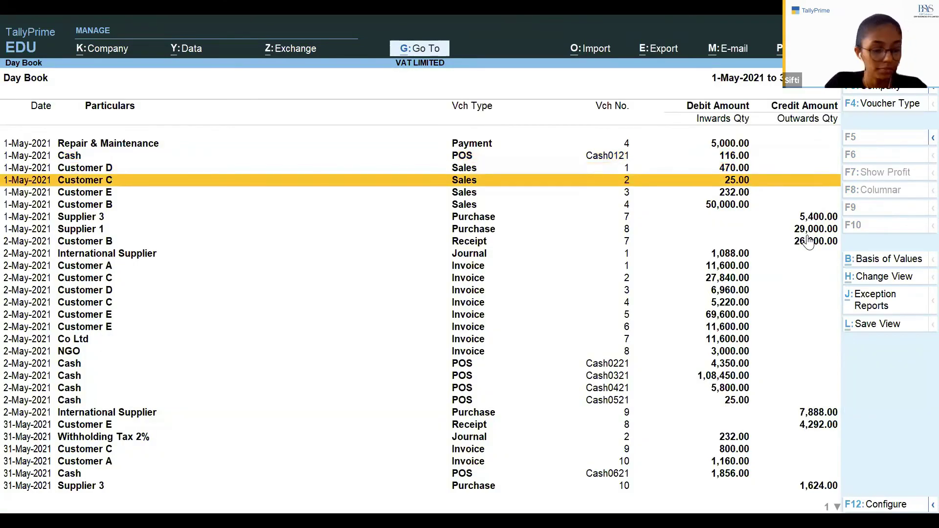
{"action": "key", "text": "Down"}
{"action": "key", "text": "Down"}
{"action": "key", "text": "Down"}
{"action": "key", "text": "Down"}
{"action": "key", "text": "Down"}
{"action": "key", "text": "Down"}
{"action": "key", "text": "Down"}
{"action": "key", "text": "Down"}
{"action": "key", "text": "Down"}
{"action": "key", "text": "Down"}
{"action": "key", "text": "Down"}
{"action": "key", "text": "Down"}
{"action": "key", "text": "Down"}
{"action": "key", "text": "Down"}
{"action": "key", "text": "Down"}
{"action": "key", "text": "Down"}
{"action": "key", "text": "Down"}
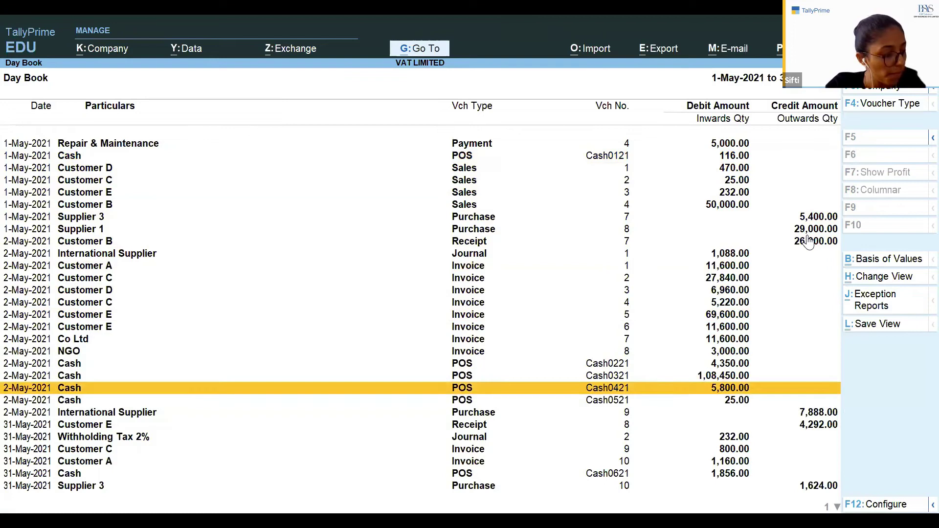
{"action": "key", "text": "Down"}
{"action": "key", "text": "Down"}
{"action": "key", "text": "Up"}
{"action": "key", "text": "Up"}
{"action": "key", "text": "Up"}
{"action": "key", "text": "Up"}
{"action": "key", "text": "Up"}
{"action": "key", "text": "Up"}
{"action": "key", "text": "Up"}
{"action": "key", "text": "Up"}
{"action": "key", "text": "Up"}
{"action": "key", "text": "Up"}
{"action": "key", "text": "Up"}
{"action": "key", "text": "Up"}
{"action": "key", "text": "Up"}
{"action": "key", "text": "Up"}
{"action": "key", "text": "Up"}
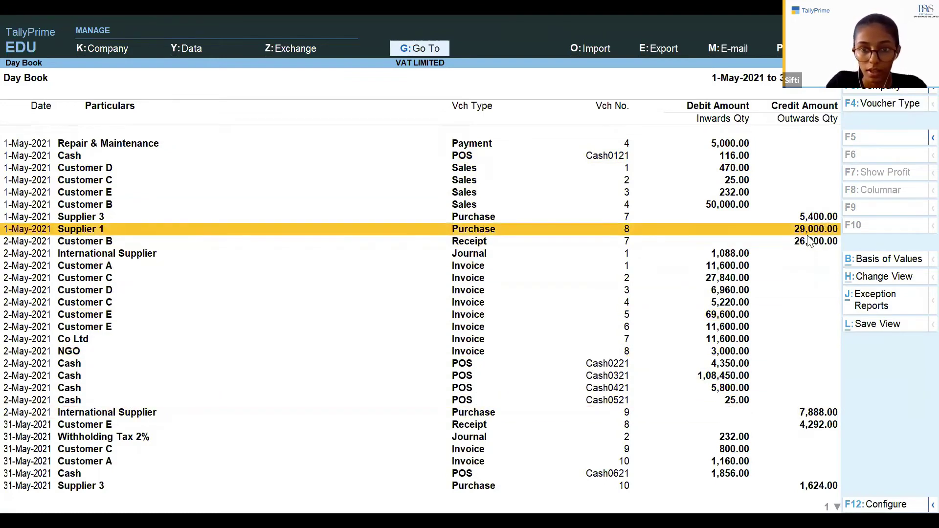
{"action": "key", "text": "Up"}
{"action": "key", "text": "Return"}
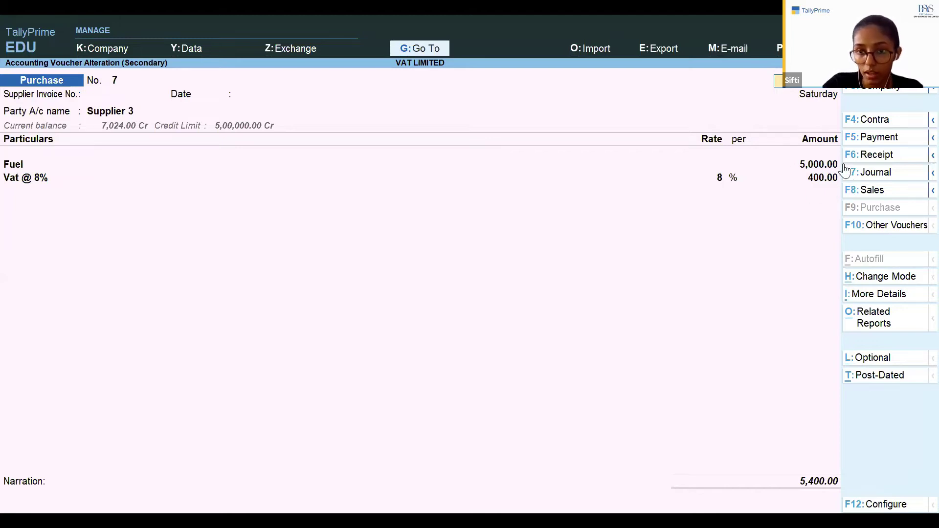
{"action": "key", "text": "Escape"}
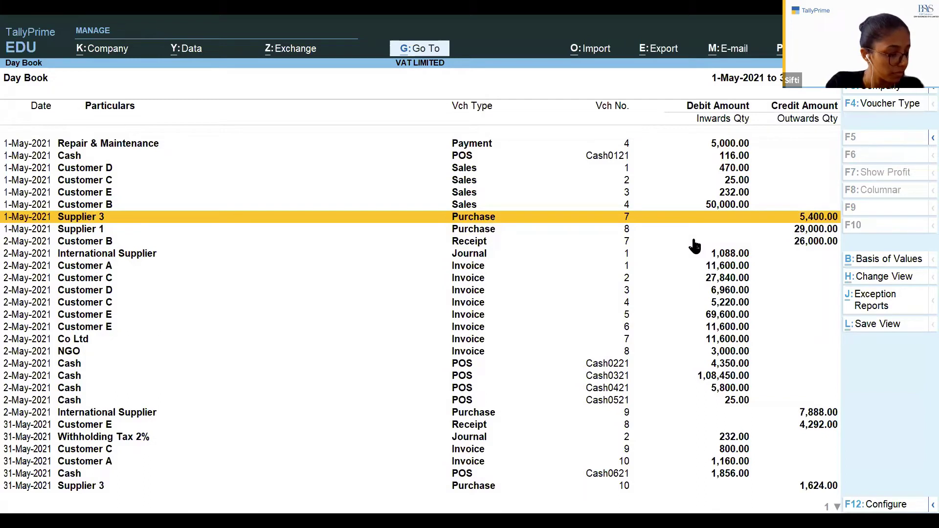
Step: Find Customer A's invoice no. 10 of 31-May-2021 in the Day Book, view its VAT, and close it
{"action": "key", "text": "Down"}
{"action": "key", "text": "Down"}
{"action": "key", "text": "Down"}
{"action": "key", "text": "Down"}
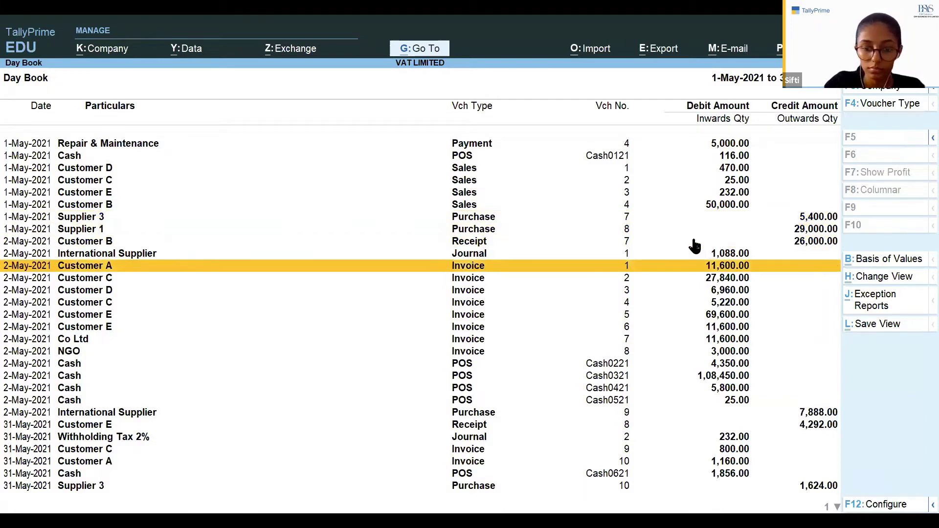
{"action": "key", "text": "End"}
{"action": "key", "text": "Up"}
{"action": "key", "text": "Up"}
{"action": "key", "text": "Up"}
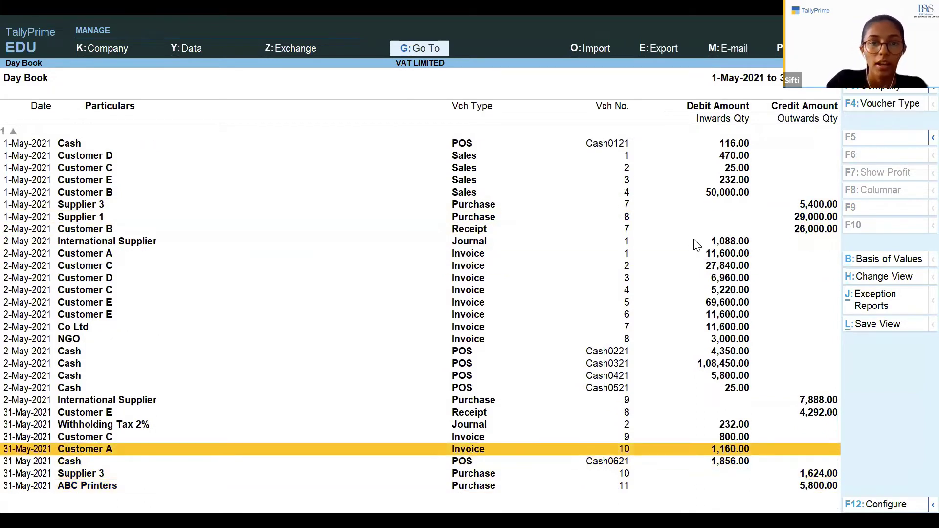
{"action": "key", "text": "Return"}
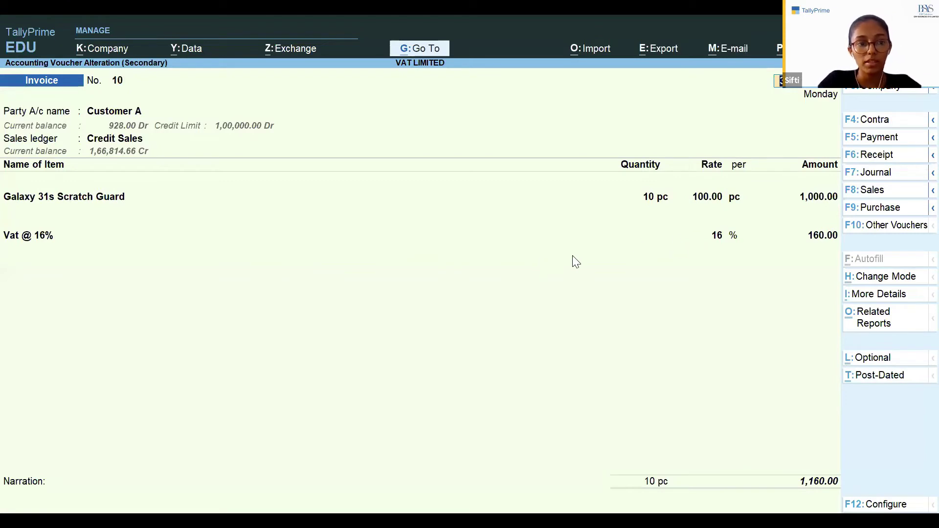
{"action": "key", "text": "Escape"}
Step: Find Customer C's invoice no. 9 of 31-May-2021 in the Day Book and open it
{"action": "key", "text": "Down"}
{"action": "key", "text": "Down"}
{"action": "key", "text": "Down"}
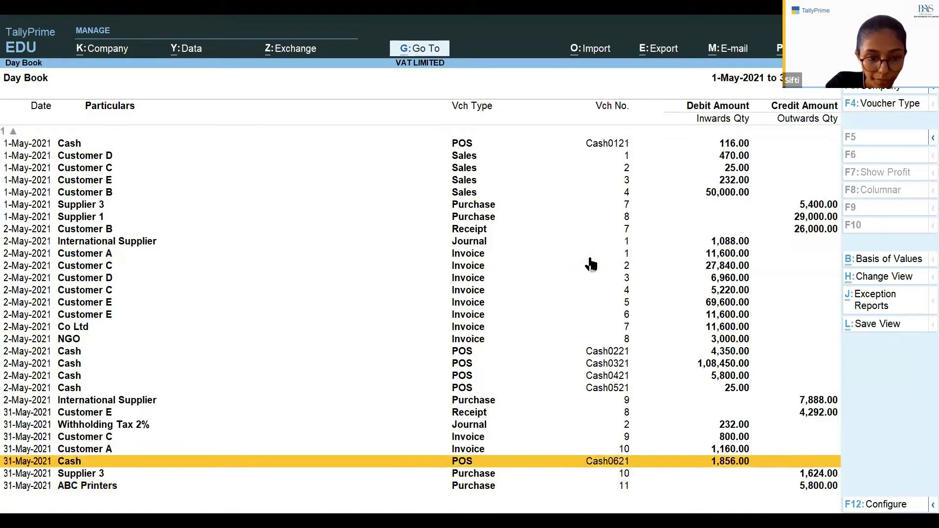
{"action": "key", "text": "Up"}
{"action": "key", "text": "Up"}
{"action": "key", "text": "Up"}
{"action": "key", "text": "Up"}
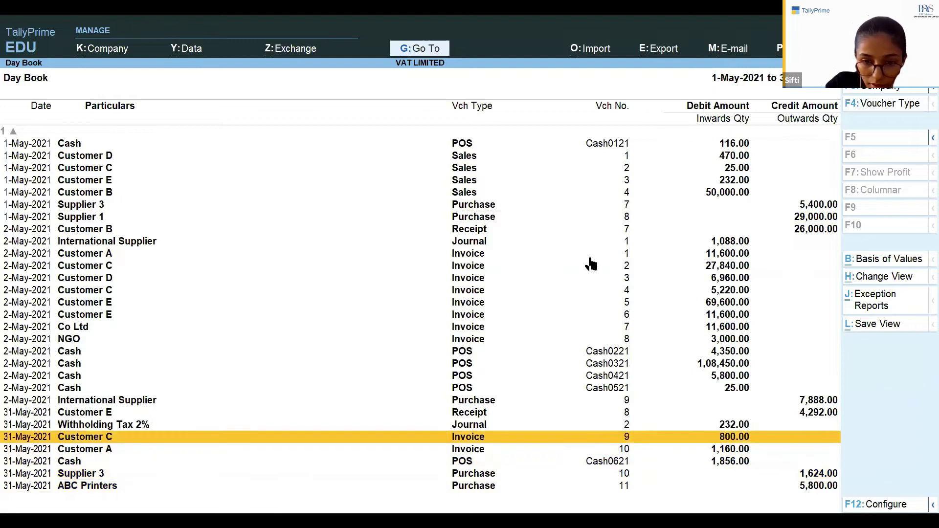
{"action": "key", "text": "Return"}
{"action": "key", "text": "Escape"}
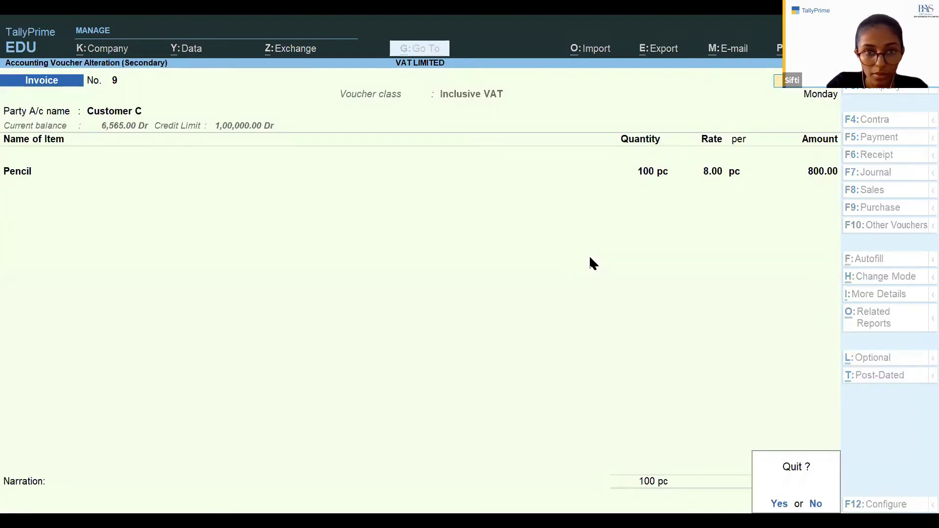
{"action": "key", "text": "n"}
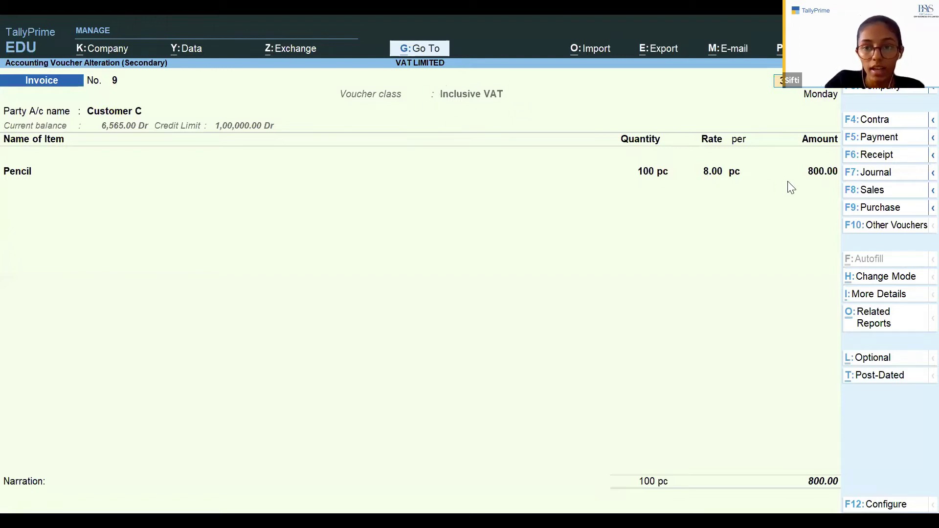
Step: View the accounting details behind the Pencil amount in the invoice, and return to the Day Book without saving
{"action": "left_click", "coordinate": [827, 172]}
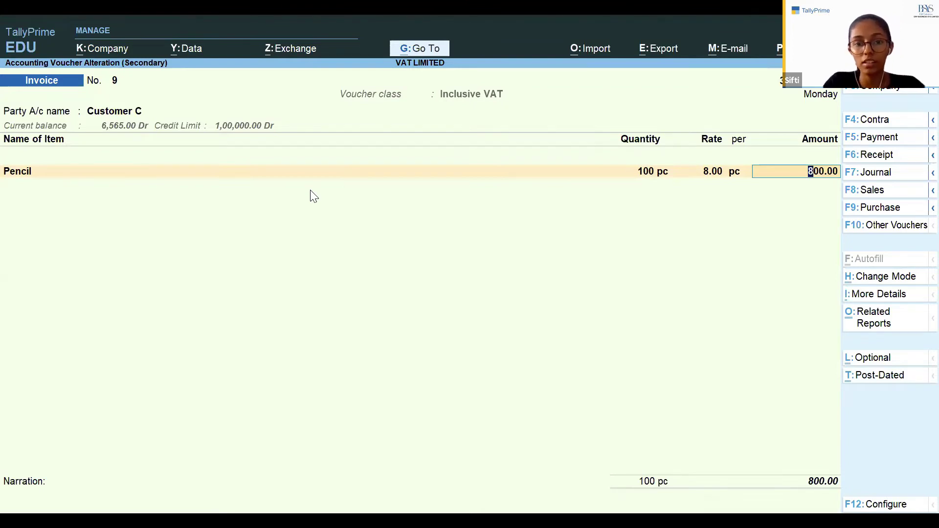
{"action": "key", "text": "Return"}
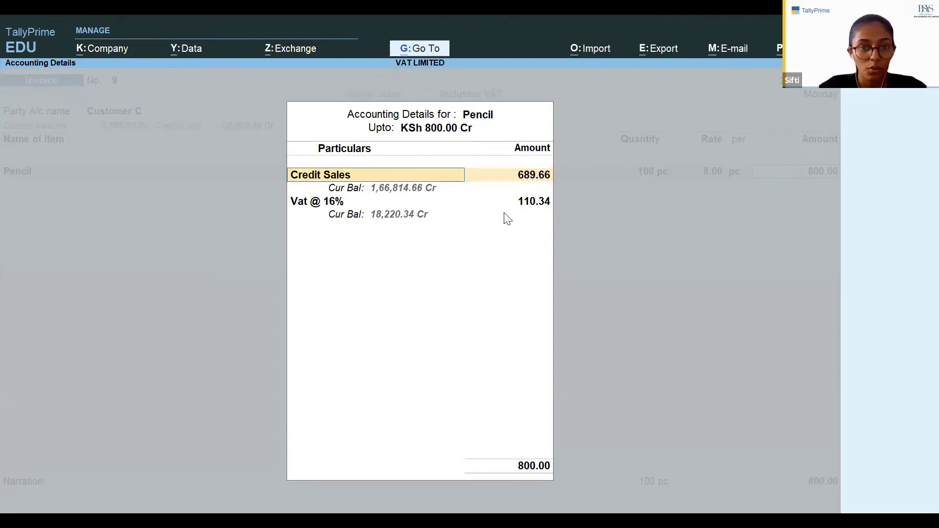
{"action": "key", "text": "Escape"}
{"action": "key", "text": "Return"}
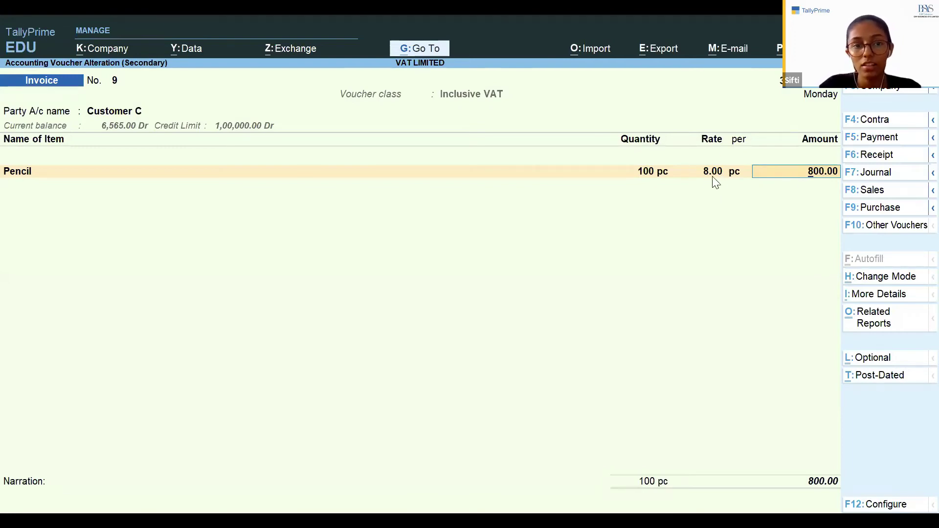
{"action": "key", "text": "Escape"}
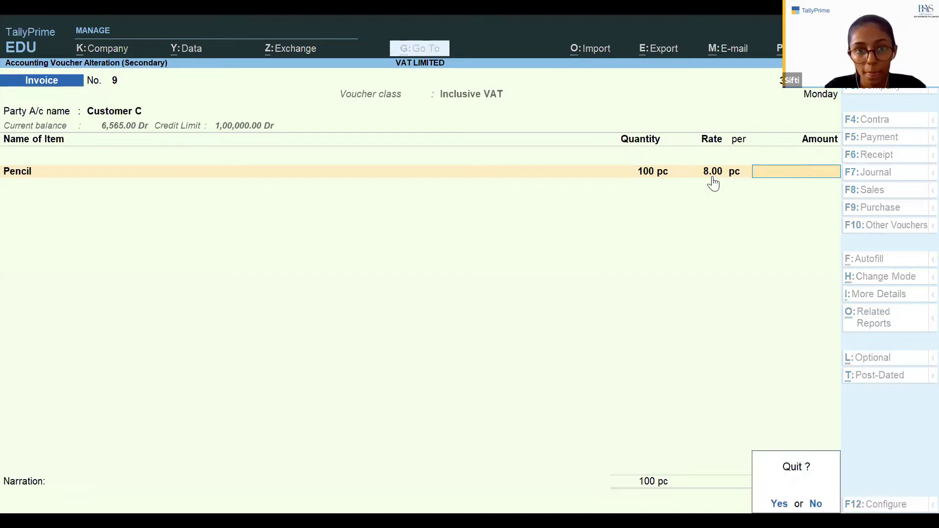
{"action": "key", "text": "Return"}
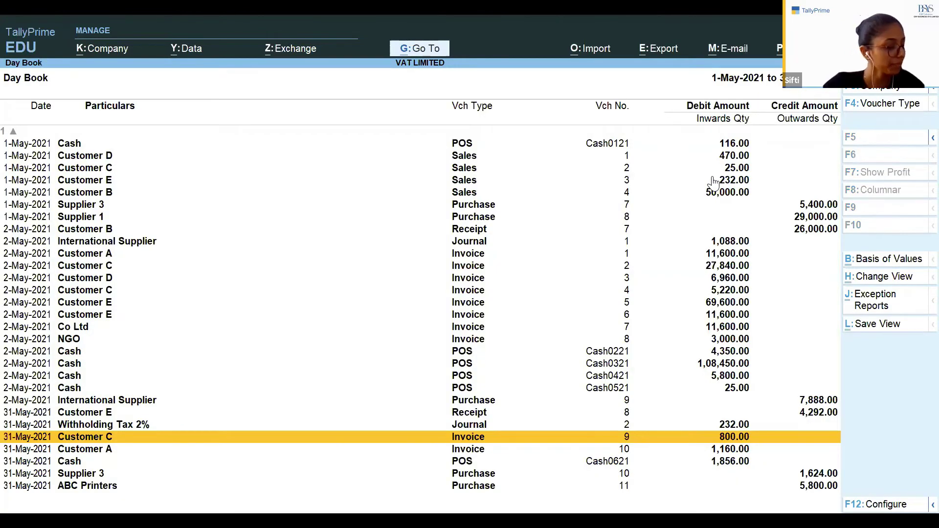
Step: Find the Withholding Tax 2% journal no. 2 of 31-May-2021 in the Day Book and open it
{"action": "key", "text": "Down"}
{"action": "key", "text": "Down"}
{"action": "key", "text": "Down"}
{"action": "key", "text": "Down"}
{"action": "key", "text": "Up"}
{"action": "key", "text": "Up"}
{"action": "key", "text": "Up"}
{"action": "key", "text": "Up"}
{"action": "key", "text": "Up"}
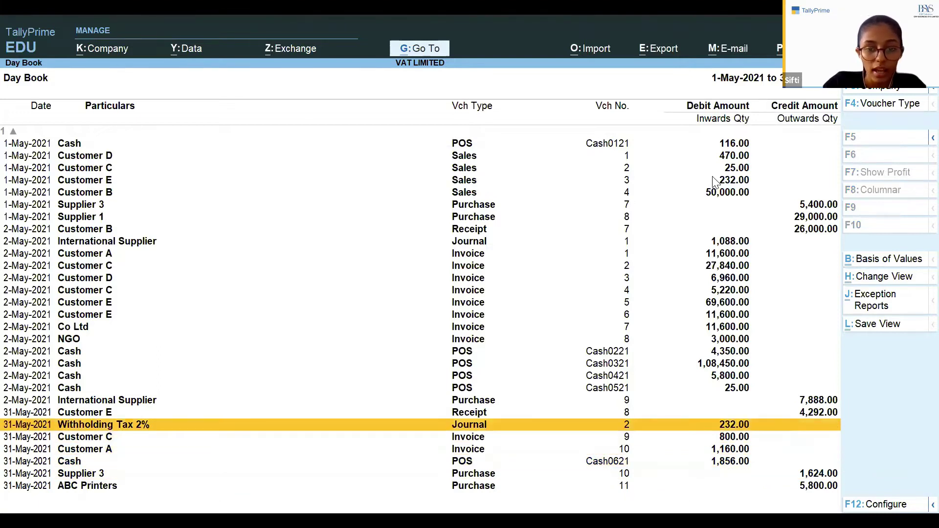
{"action": "key", "text": "Return"}
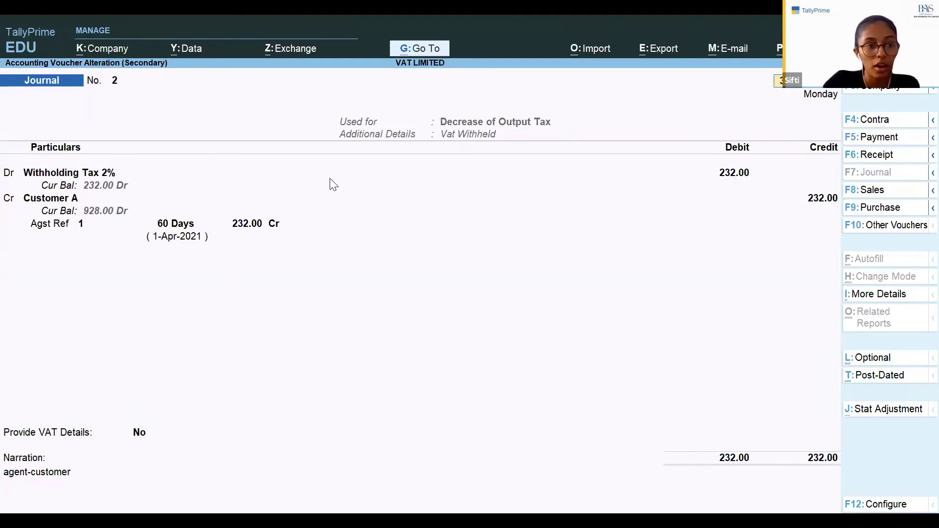
Step: Check Customer A's bill reference in the journal, and view the statutory adjustment's nature options without changing them
{"action": "left_click", "coordinate": [61, 232]}
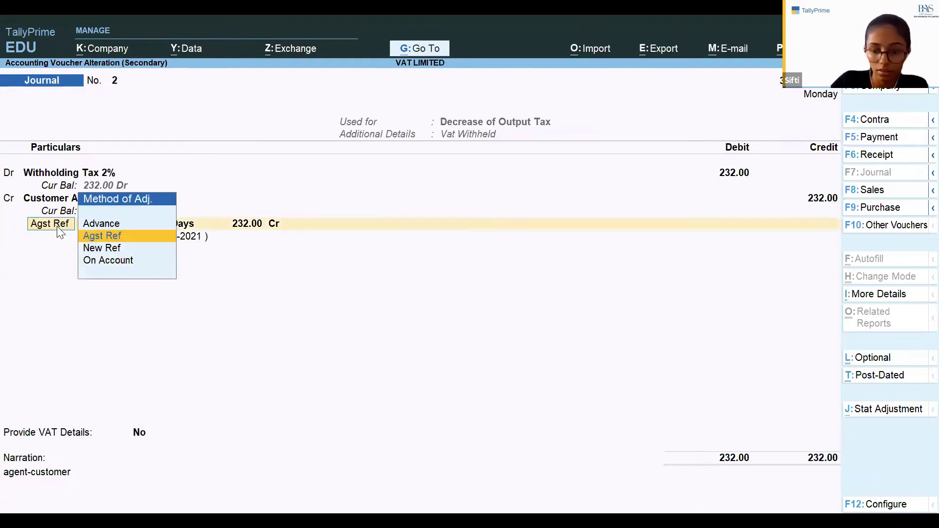
{"action": "key", "text": "Return"}
{"action": "key", "text": "Return"}
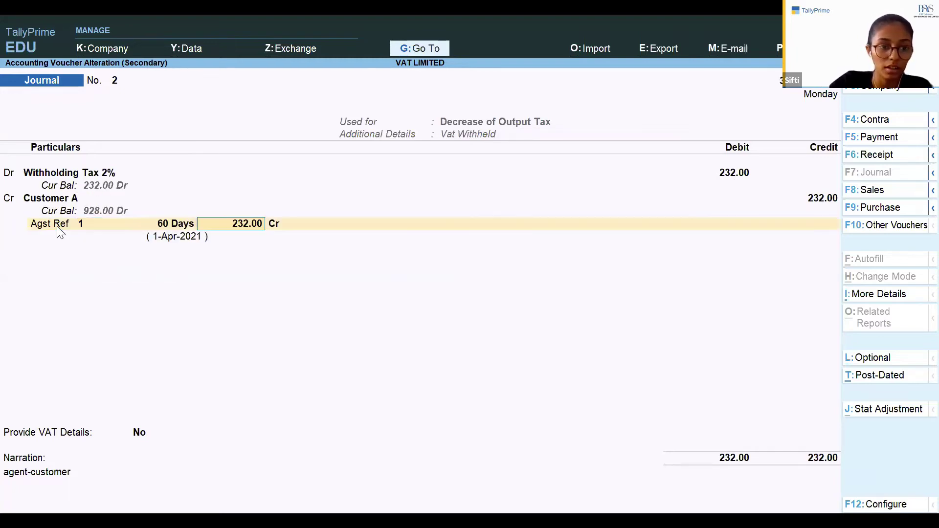
{"action": "left_click", "coordinate": [895, 414]}
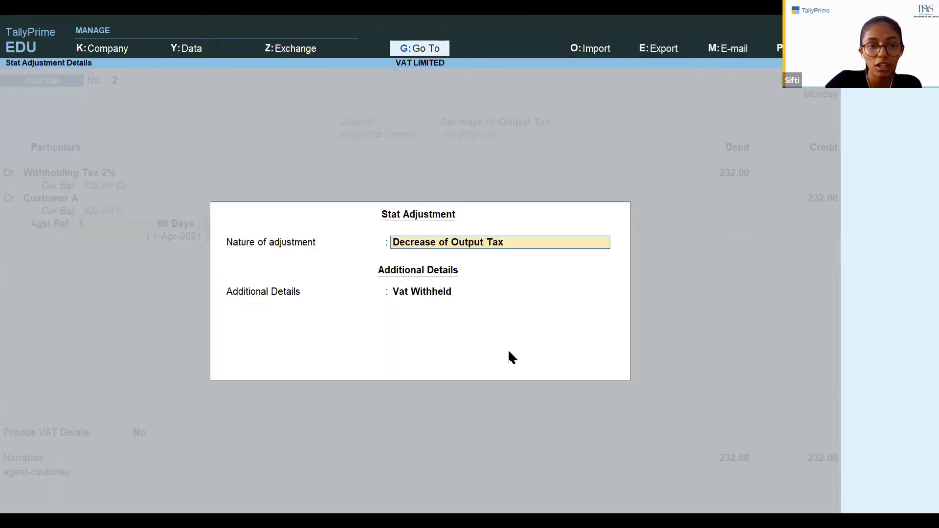
{"action": "key", "text": "Down"}
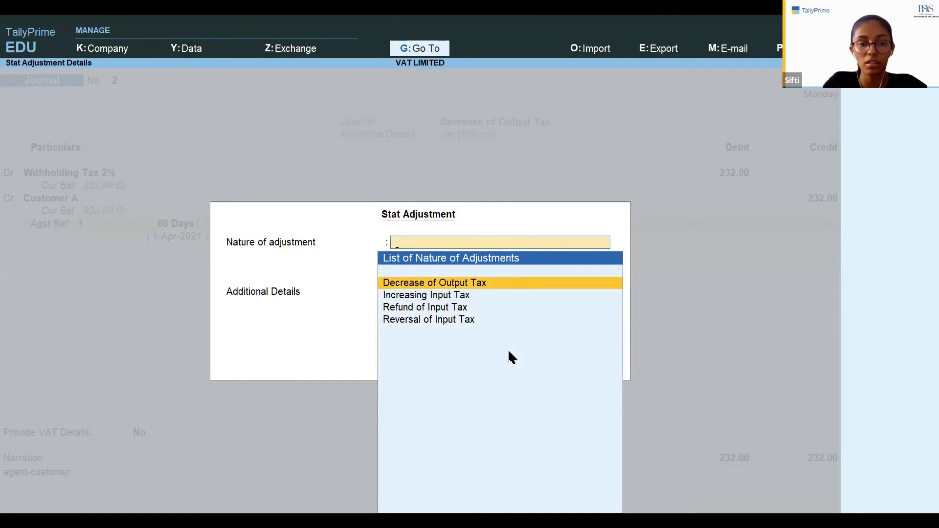
{"action": "key", "text": "Escape"}
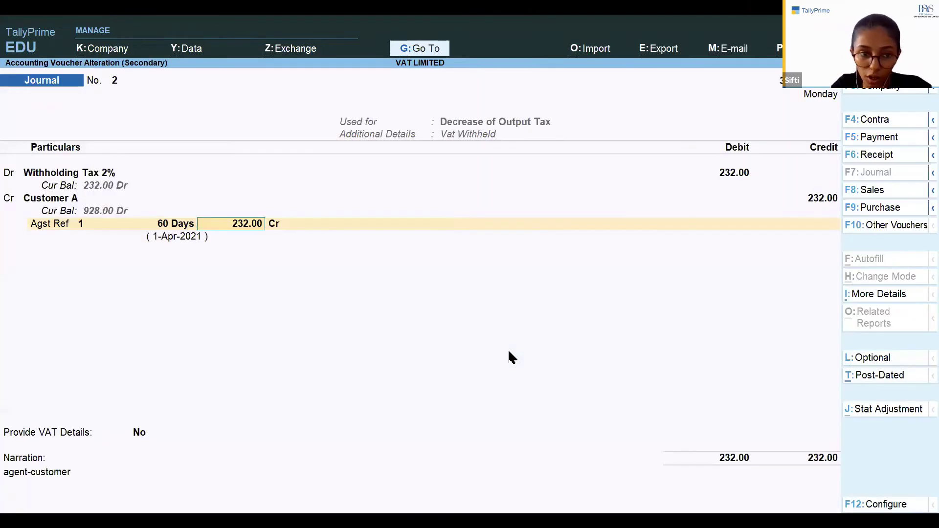
Step: Open the journal's VAT details, review the withholding agent, certificate and payment date fields, and quit without saving
{"action": "left_click", "coordinate": [138, 432]}
{"action": "key", "text": "Return"}
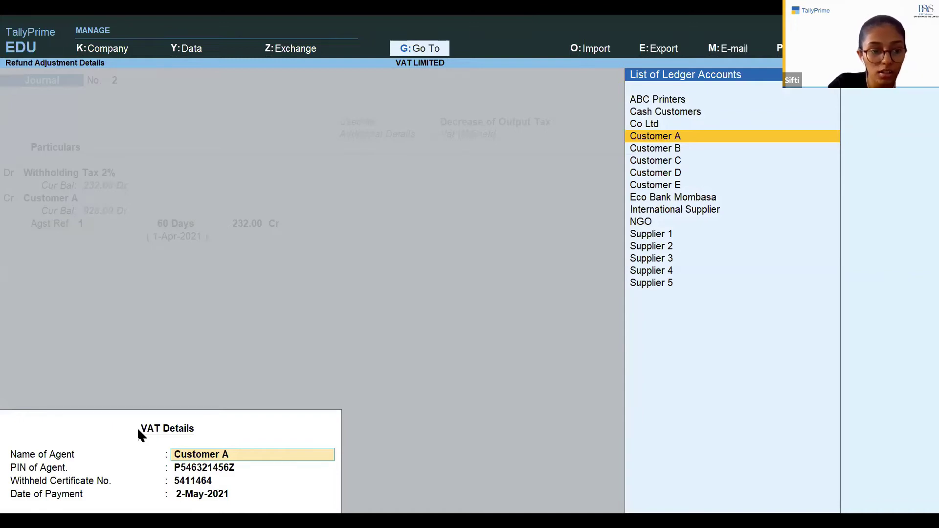
{"action": "key", "text": "Return"}
{"action": "key", "text": "BackSpace"}
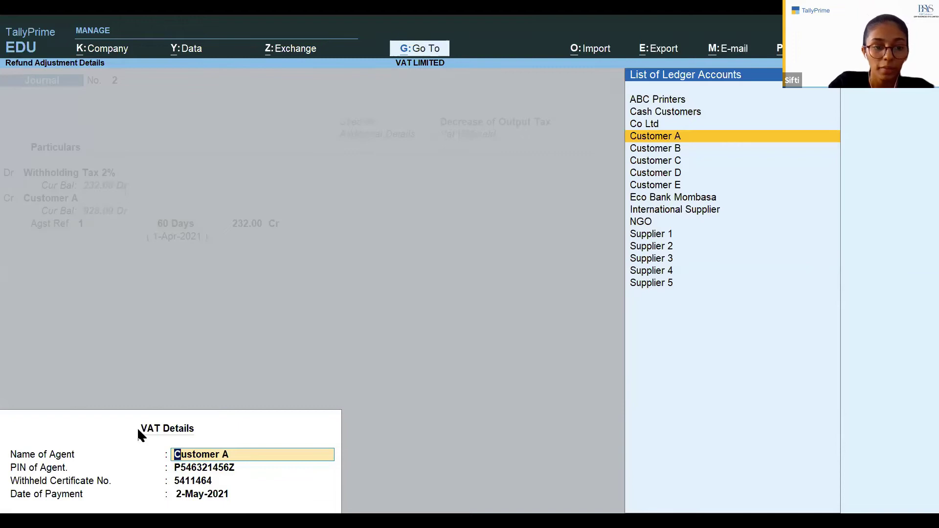
{"action": "key", "text": "Return"}
{"action": "key", "text": "Return"}
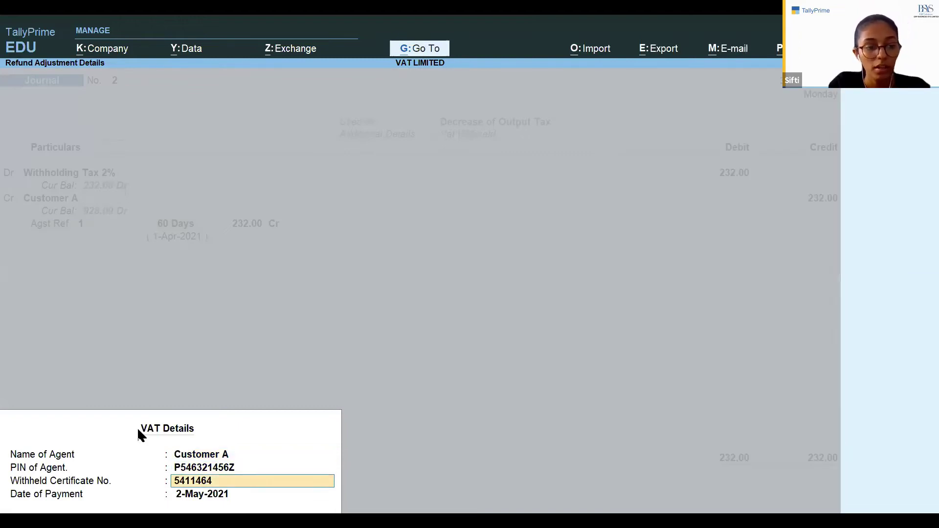
{"action": "key", "text": "Return"}
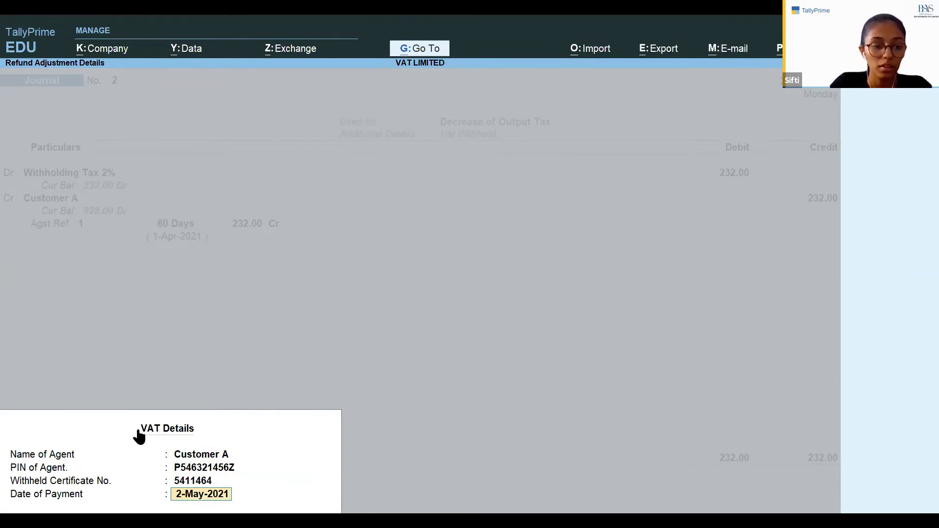
{"action": "key", "text": "Return"}
{"action": "key", "text": "BackSpace"}
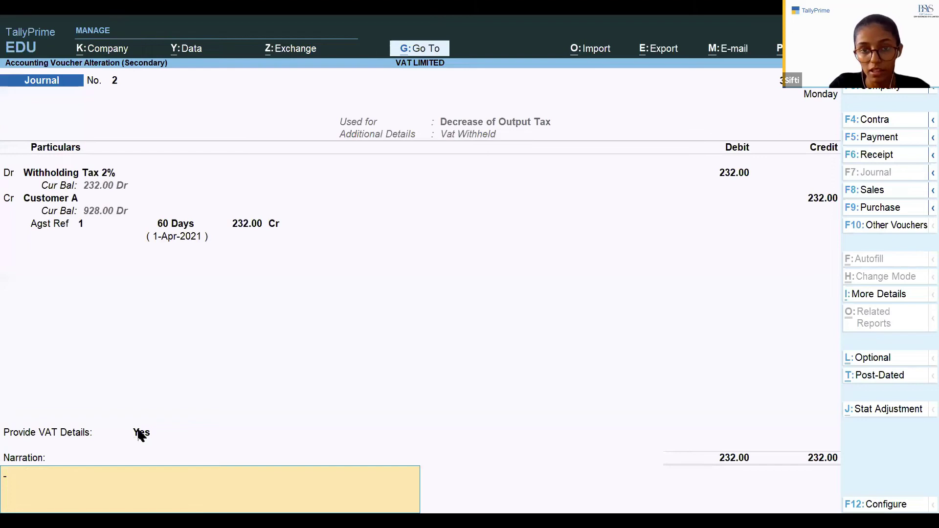
{"action": "key", "text": "Escape"}
{"action": "key", "text": "y"}
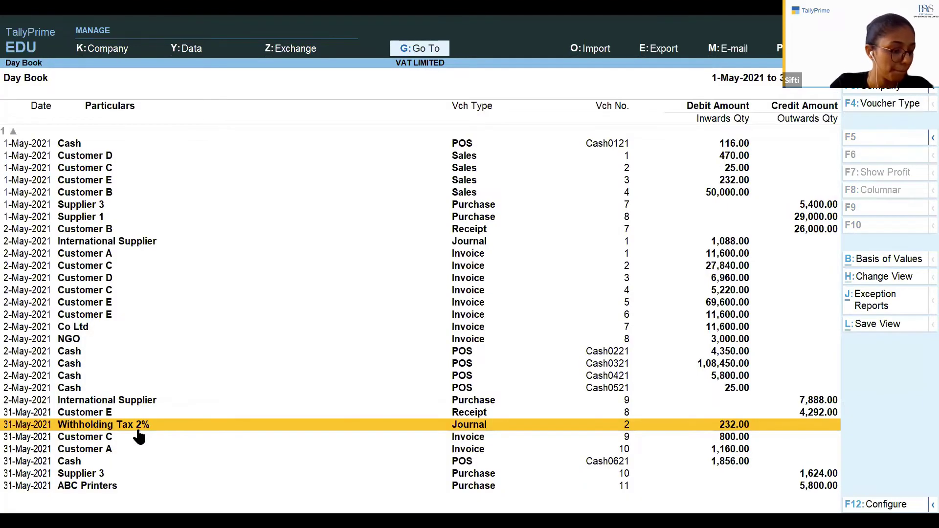
Step: Leave the Day Book for the Gateway of Tally and open Display More Reports
{"action": "key", "text": "Down"}
{"action": "key", "text": "Down"}
{"action": "key", "text": "Down"}
{"action": "key", "text": "Down"}
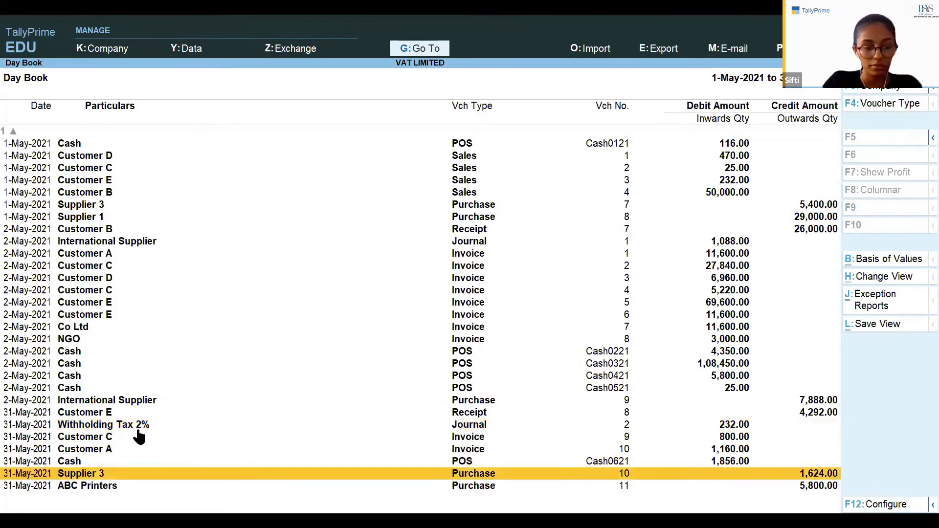
{"action": "key", "text": "Escape"}
{"action": "key", "text": "Down"}
{"action": "key", "text": "Down"}
{"action": "key", "text": "Down"}
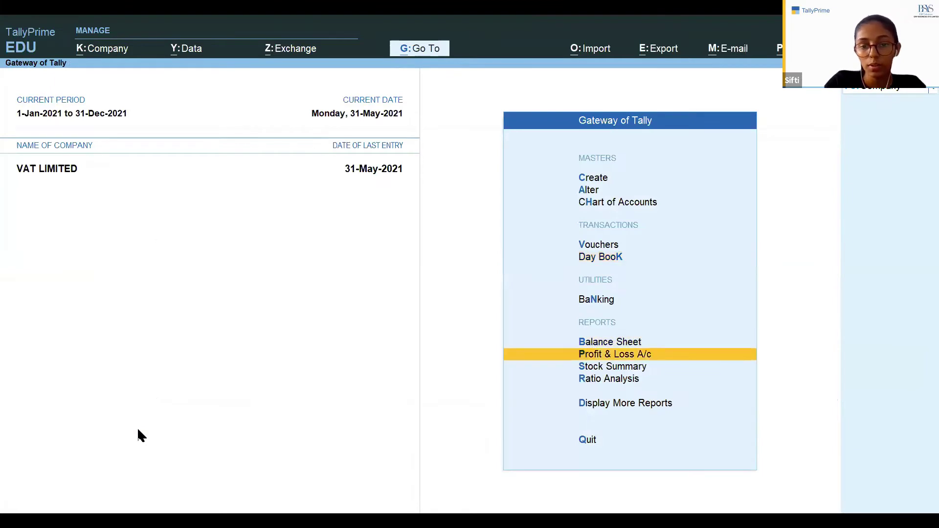
{"action": "key", "text": "Down"}
{"action": "key", "text": "Down"}
{"action": "key", "text": "Down"}
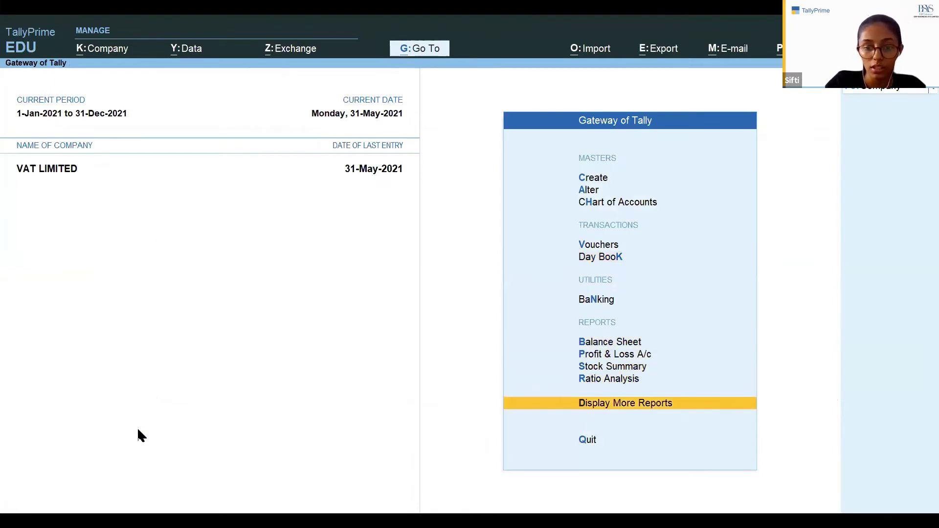
{"action": "key", "text": "Return"}
Step: Open the VAT Form-3 return from the statutory VAT reports
{"action": "key", "text": "Down"}
{"action": "key", "text": "Down"}
{"action": "key", "text": "Down"}
{"action": "key", "text": "Down"}
{"action": "key", "text": "Down"}
{"action": "key", "text": "Down"}
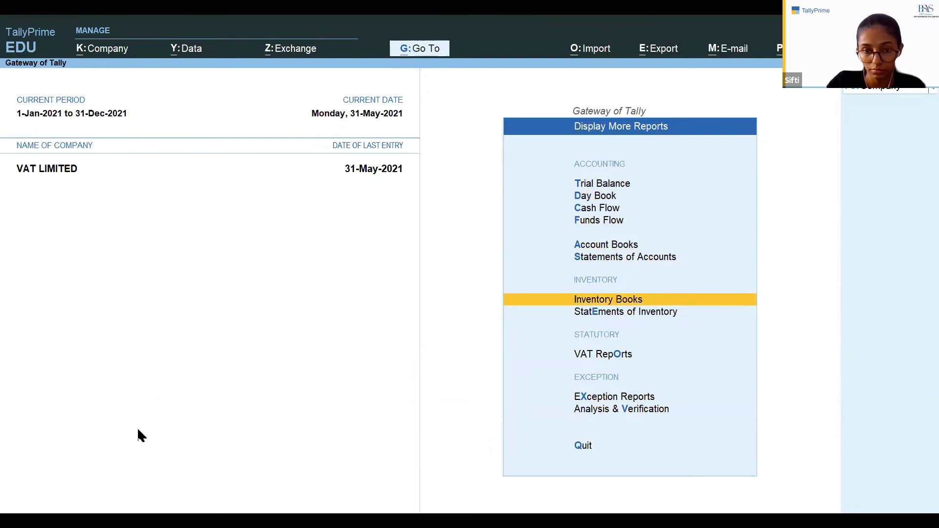
{"action": "key", "text": "Down"}
{"action": "key", "text": "Down"}
{"action": "key", "text": "Return"}
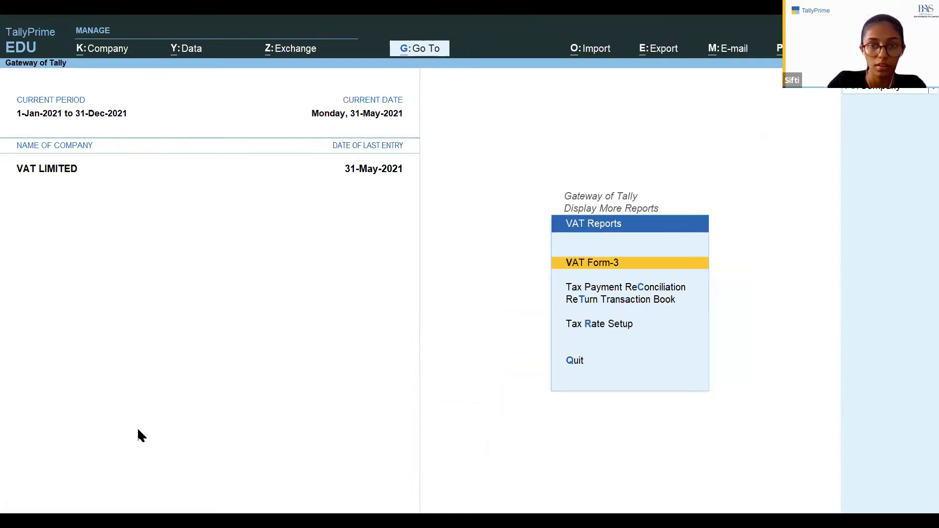
{"action": "key", "text": "Return"}
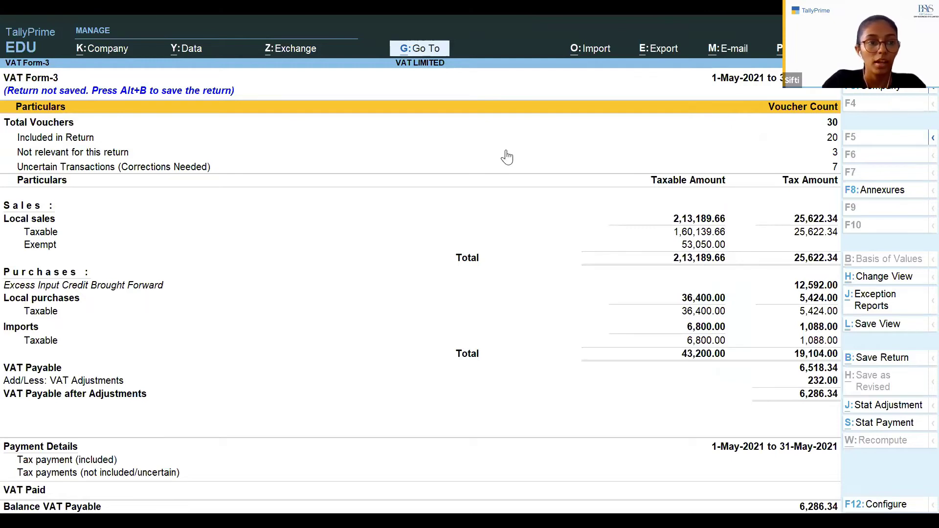
Step: Review the total, included, not relevant and uncertain voucher counts in VAT Form-3
{"action": "key", "text": "Down"}
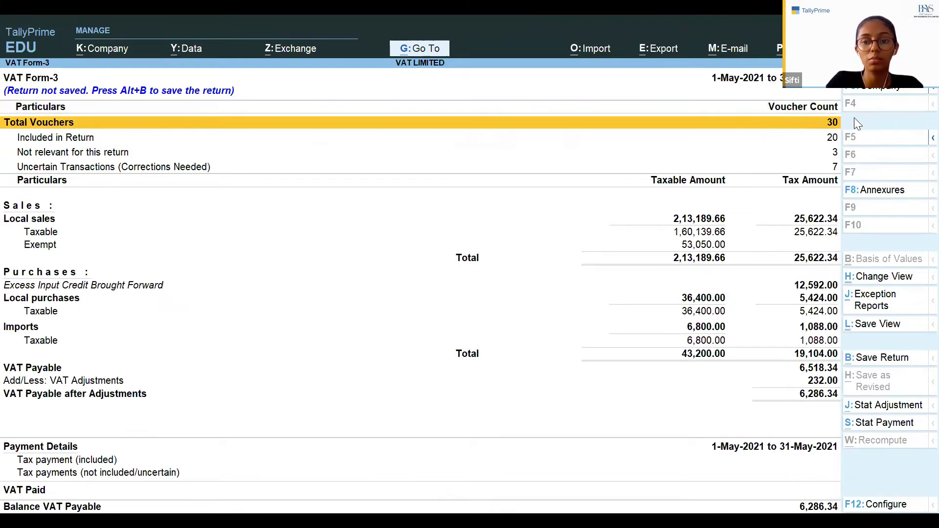
{"action": "key", "text": "Down"}
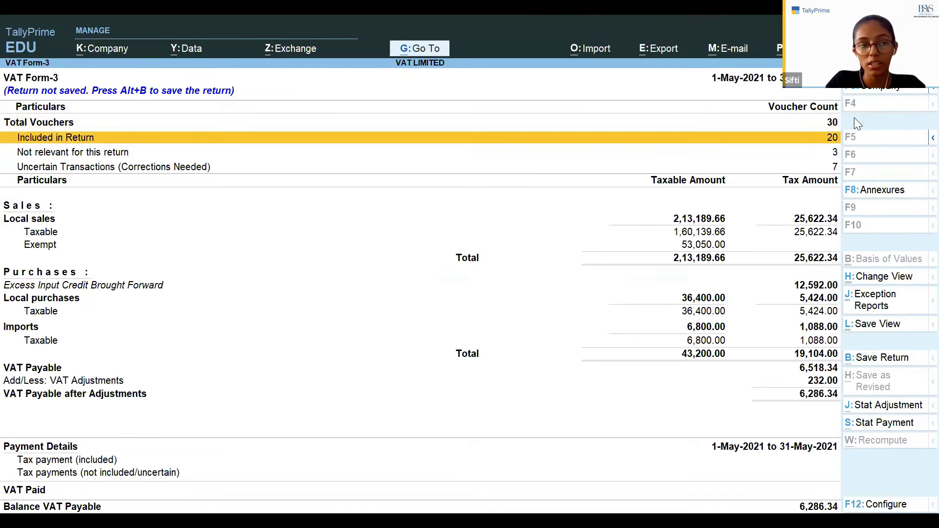
{"action": "key", "text": "Down"}
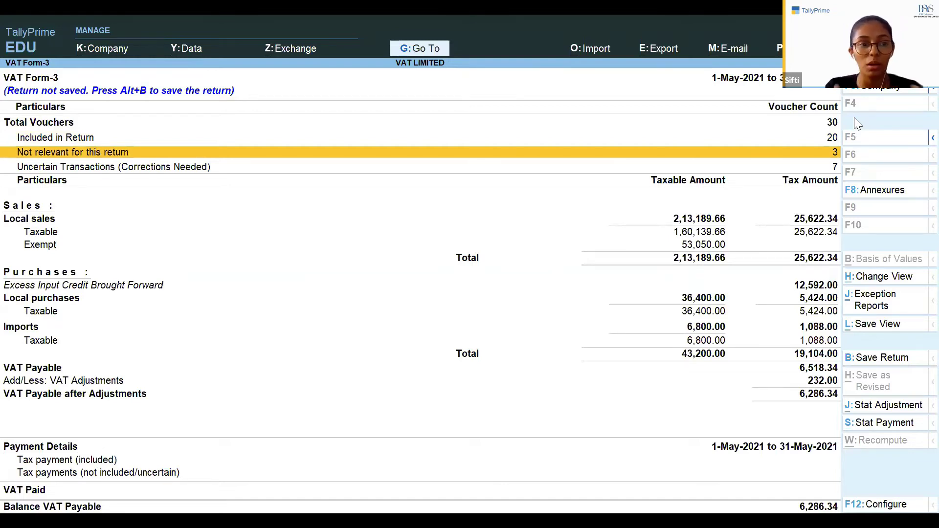
{"action": "key", "text": "Down"}
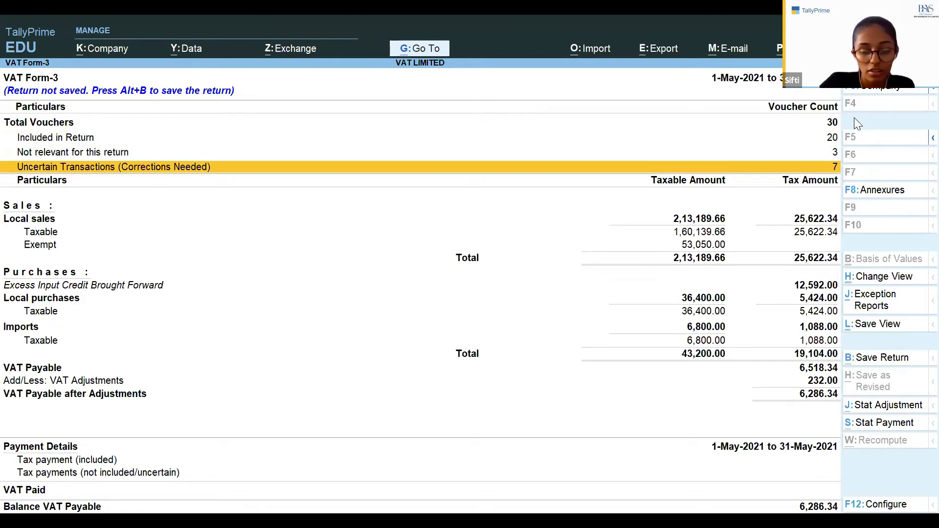
Step: Open the uncertain transactions of VAT Form-3 and look through the list of exceptions
{"action": "key", "text": "Return"}
{"action": "key", "text": "Down"}
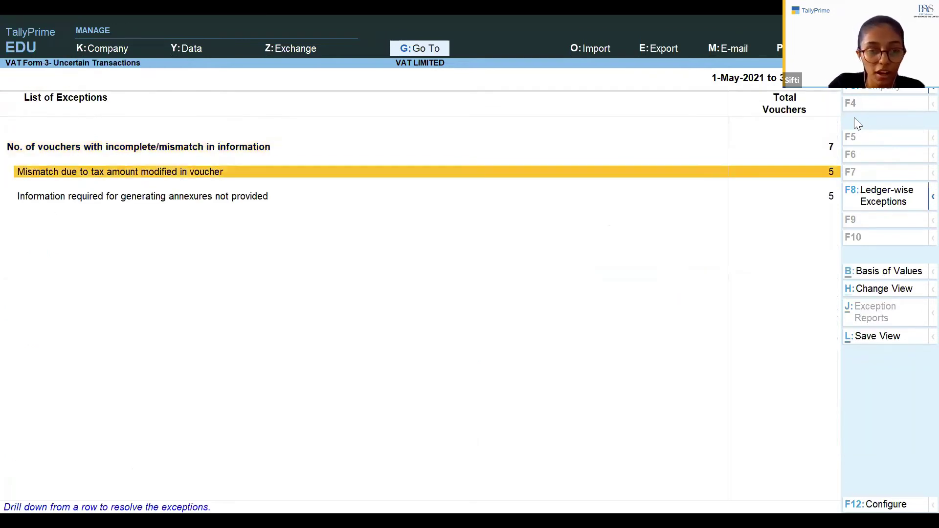
{"action": "key", "text": "Down"}
{"action": "key", "text": "Up"}
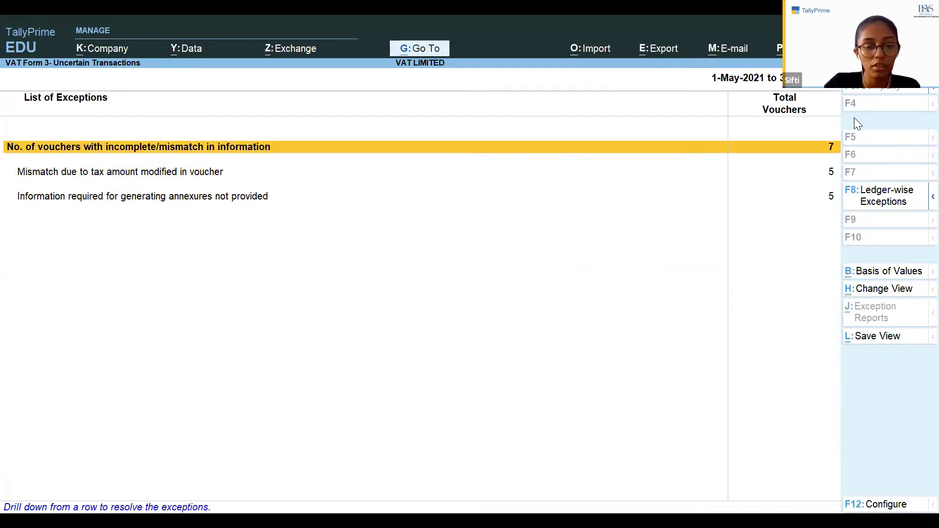
{"action": "key", "text": "Down"}
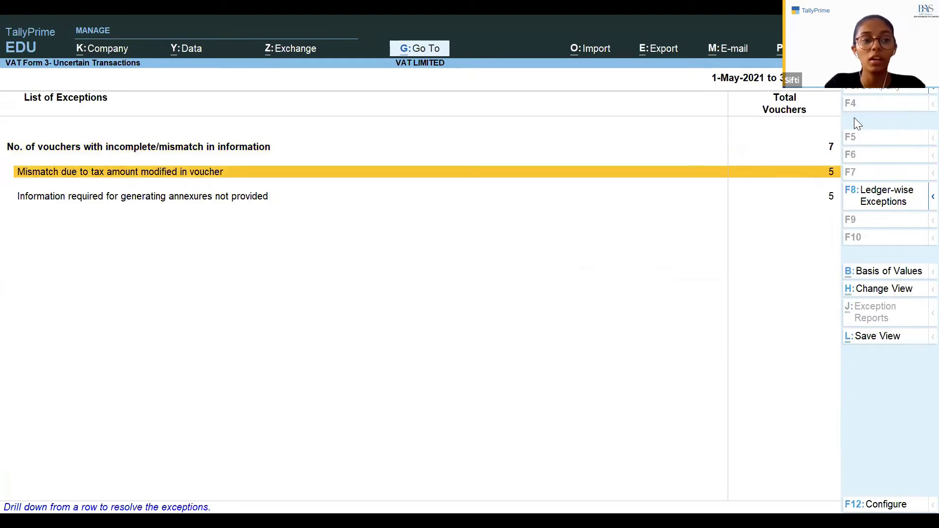
Step: Open the mismatch exceptions for modified tax amounts and set the Vat @ 16% amount in Customer D's sales voucher to 64
{"action": "key", "text": "Return"}
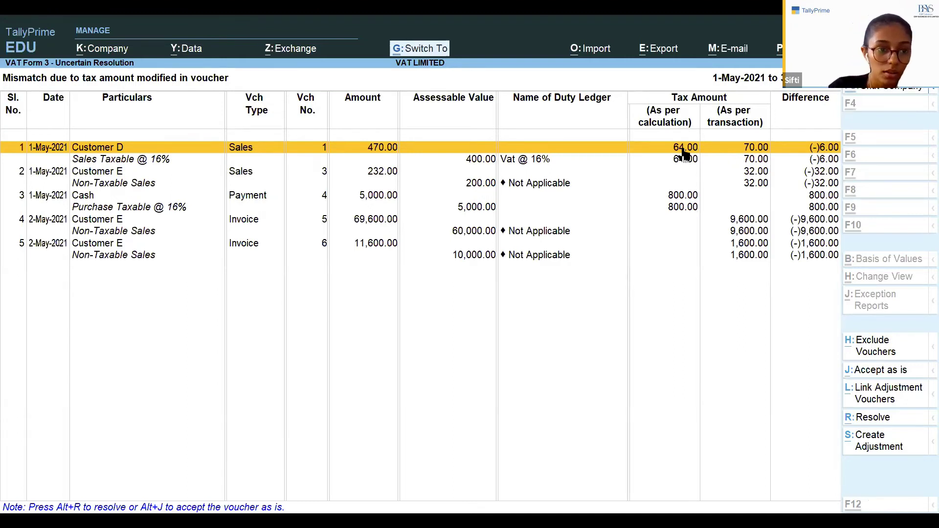
{"action": "left_click", "coordinate": [685, 153]}
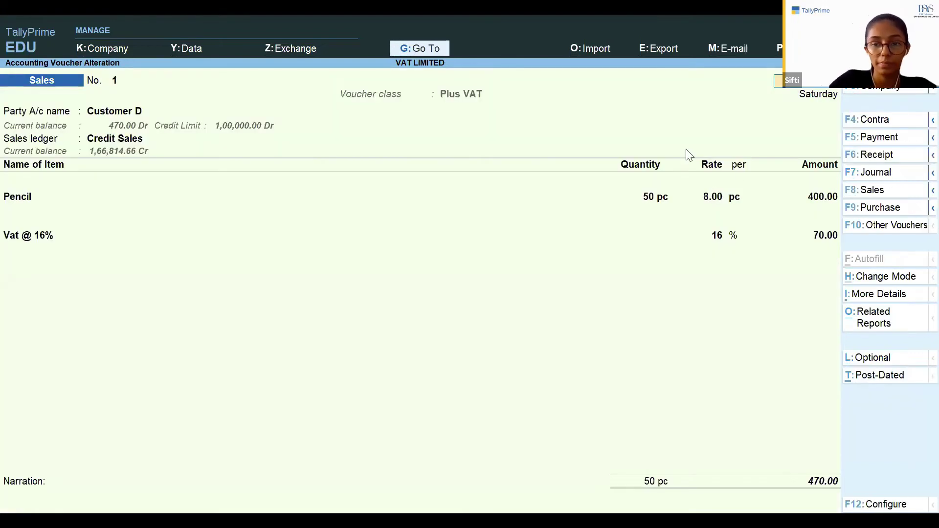
{"action": "left_click", "coordinate": [825, 237]}
{"action": "type", "text": "64"}
{"action": "key", "text": "Return"}
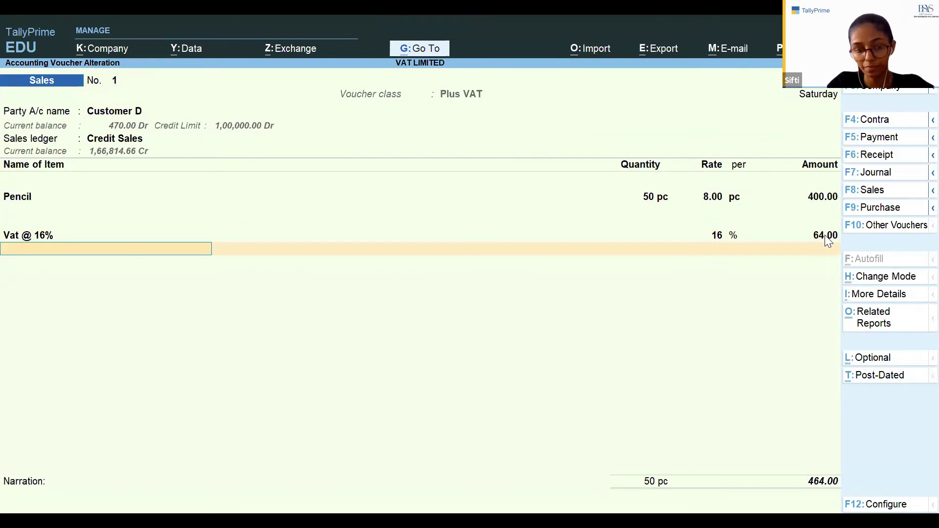
{"action": "key", "text": "ctrl+a"}
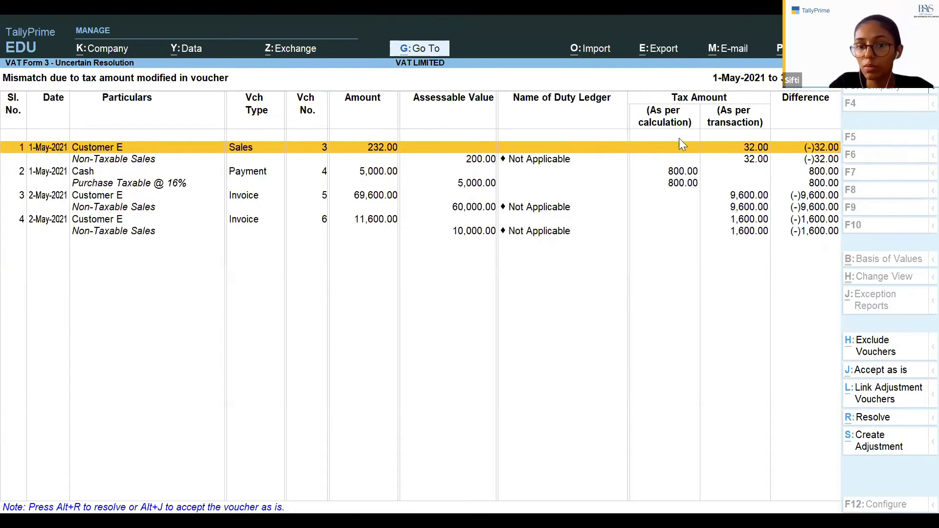
Step: Open Customer E's sales voucher no. 3 and check the VAT details of its stock item Pen without changing them
{"action": "left_click", "coordinate": [657, 147]}
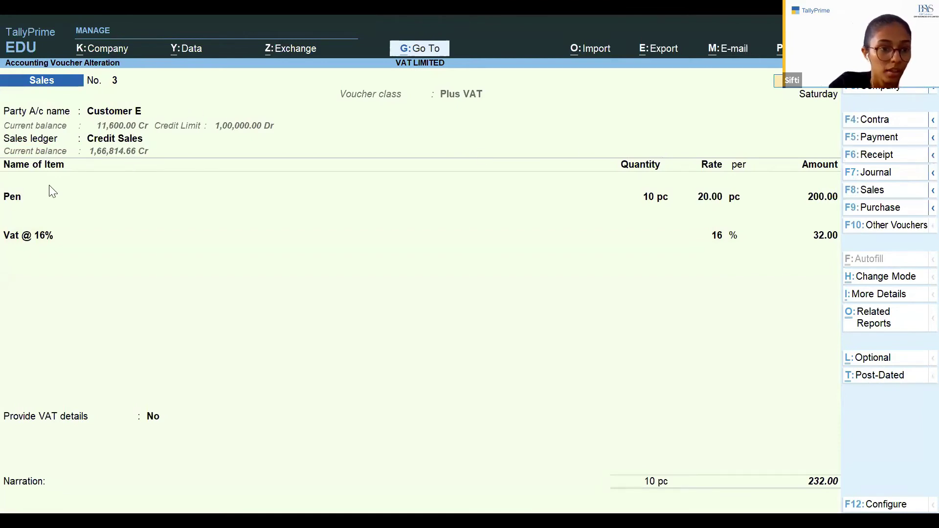
{"action": "left_click", "coordinate": [20, 197]}
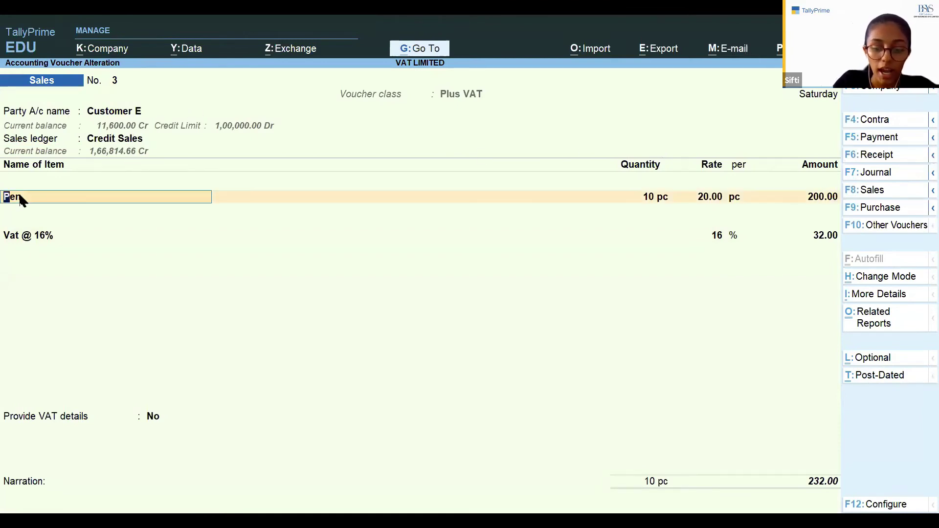
{"action": "key", "text": "ctrl+Return"}
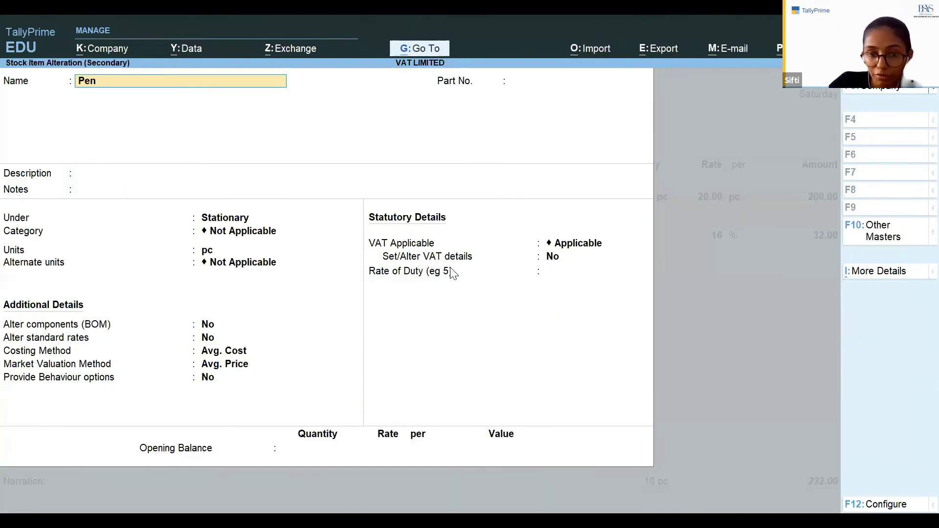
{"action": "left_click", "coordinate": [553, 258]}
{"action": "key", "text": "y"}
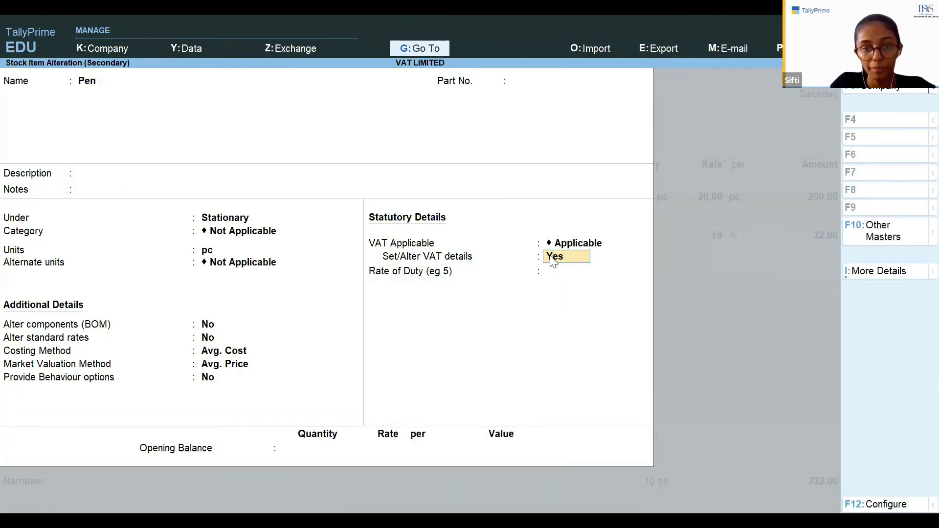
{"action": "key", "text": "Return"}
{"action": "key", "text": "BackSpace"}
{"action": "key", "text": "Escape"}
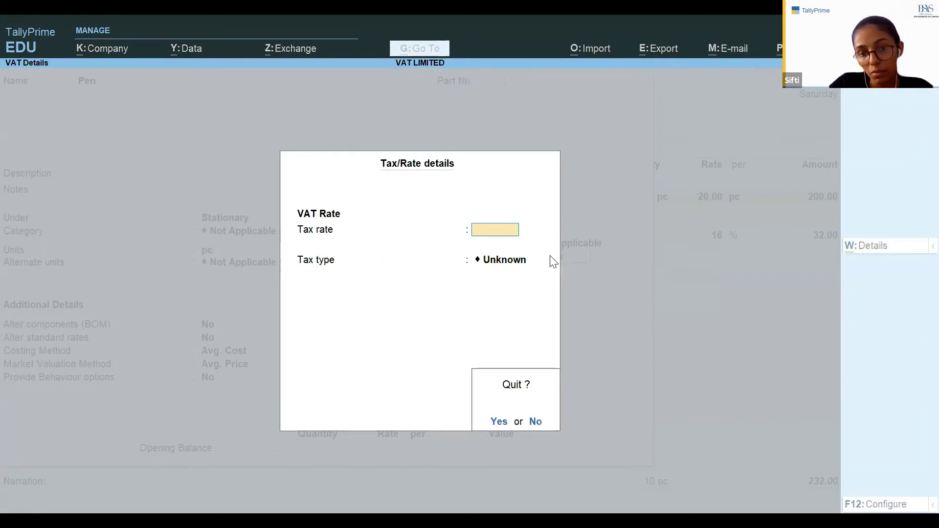
{"action": "key", "text": "y"}
{"action": "key", "text": "Escape"}
{"action": "key", "text": "y"}
{"action": "key", "text": "BackSpace"}
{"action": "key", "text": "BackSpace"}
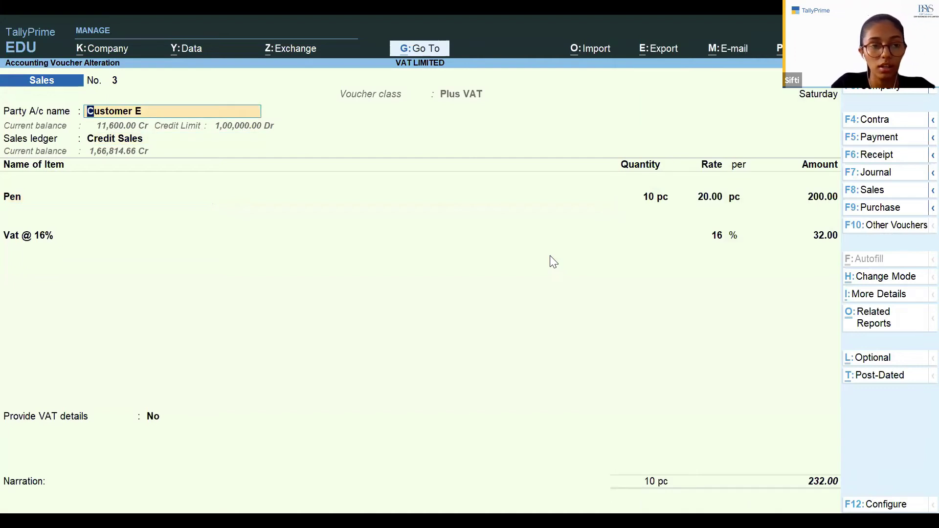
Step: Set the country in the Customer E ledger to Kenya, save the changes and return to the list of exceptions
{"action": "key", "text": "ctrl"}
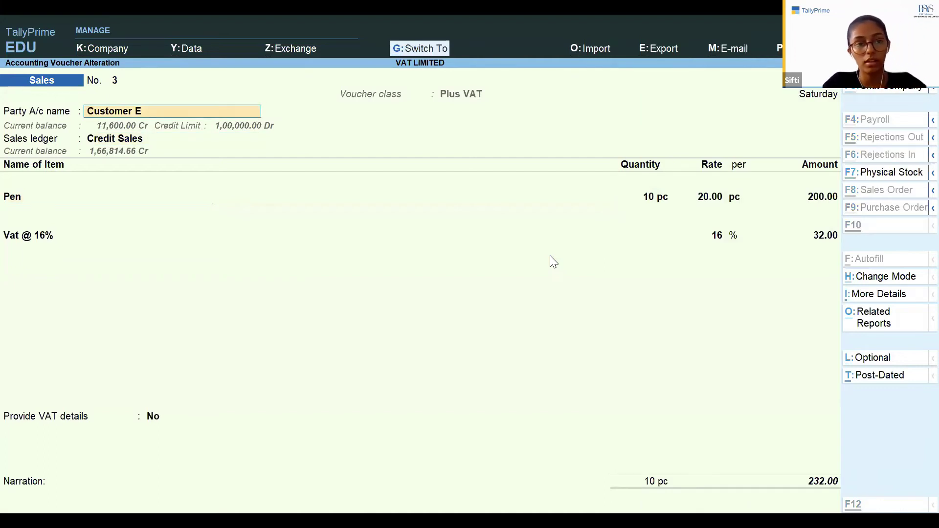
{"action": "key", "text": "ctrl+Return"}
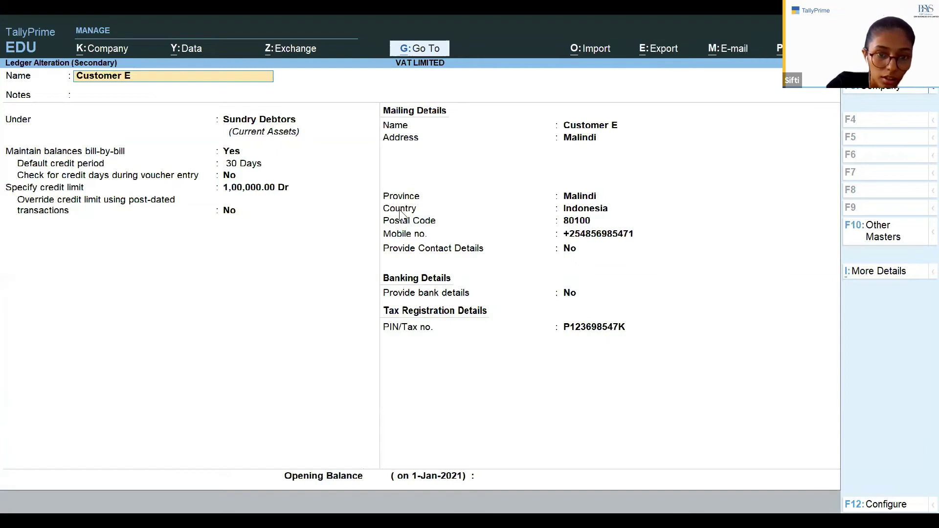
{"action": "left_click", "coordinate": [581, 210]}
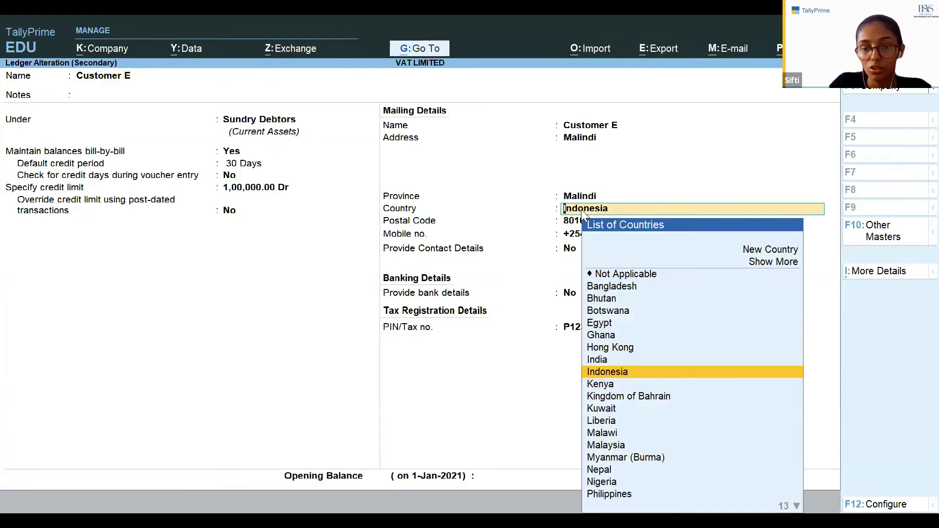
{"action": "key", "text": "Down"}
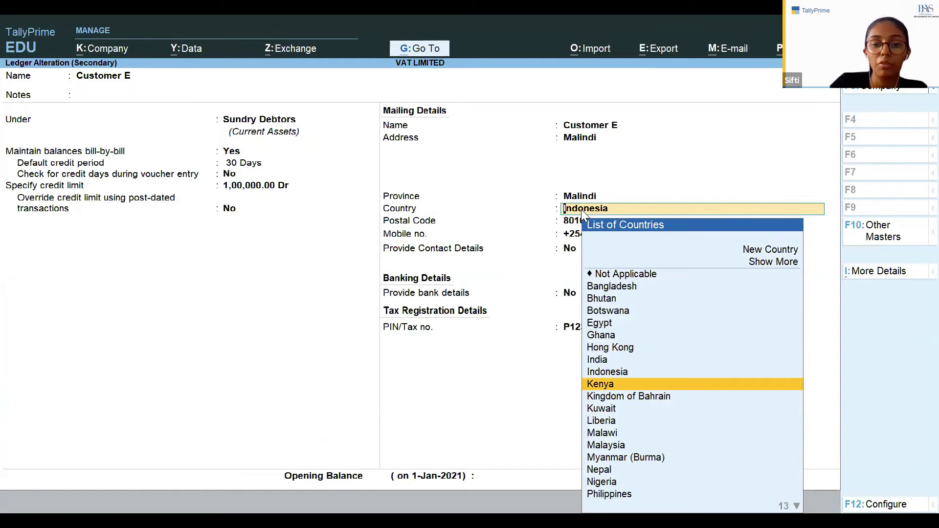
{"action": "key", "text": "Return"}
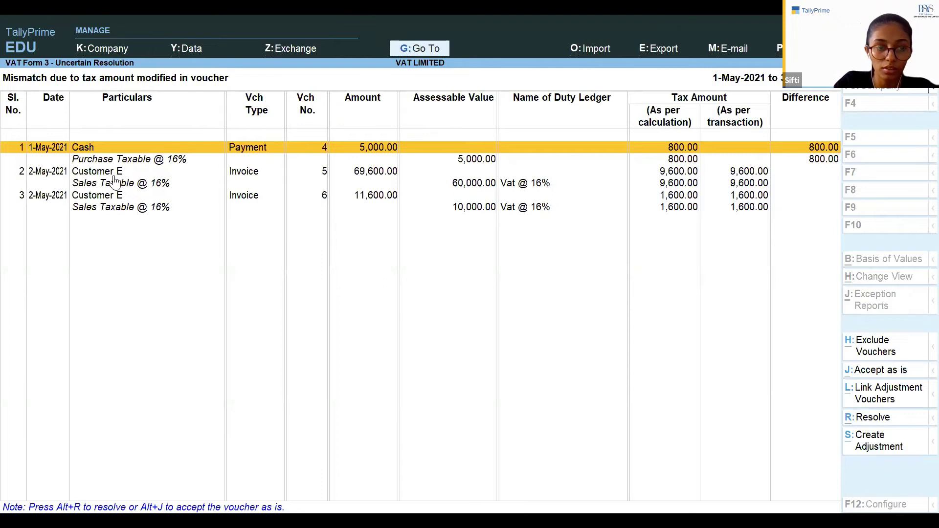
{"action": "key", "text": "Escape"}
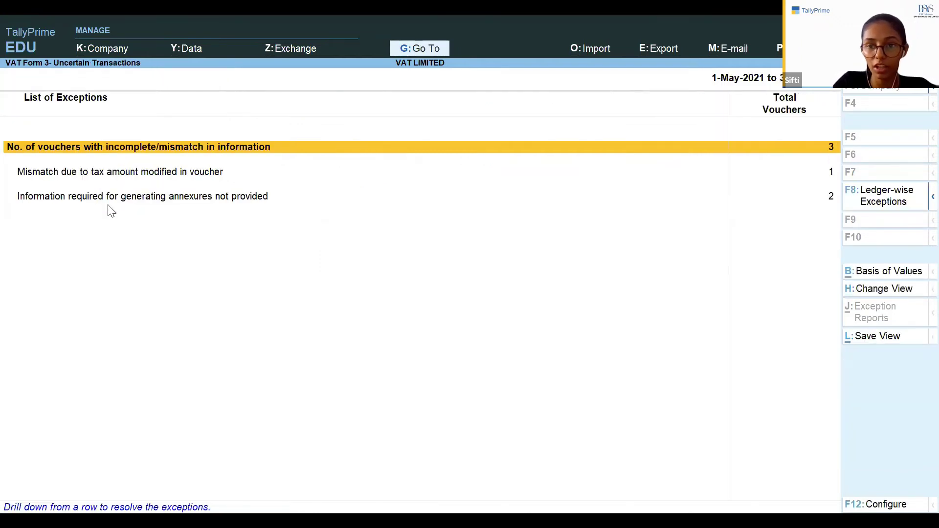
Step: Open payment voucher no. 4 from the tax amount mismatches and check the VAT settings of its Repair & Maintenance ledger
{"action": "key", "text": "Down"}
{"action": "key", "text": "Return"}
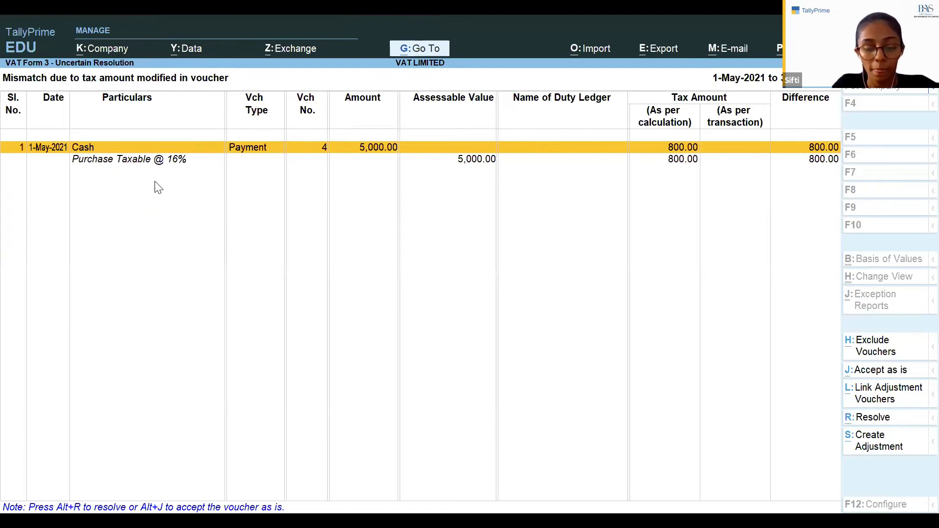
{"action": "double_click", "coordinate": [242, 157]}
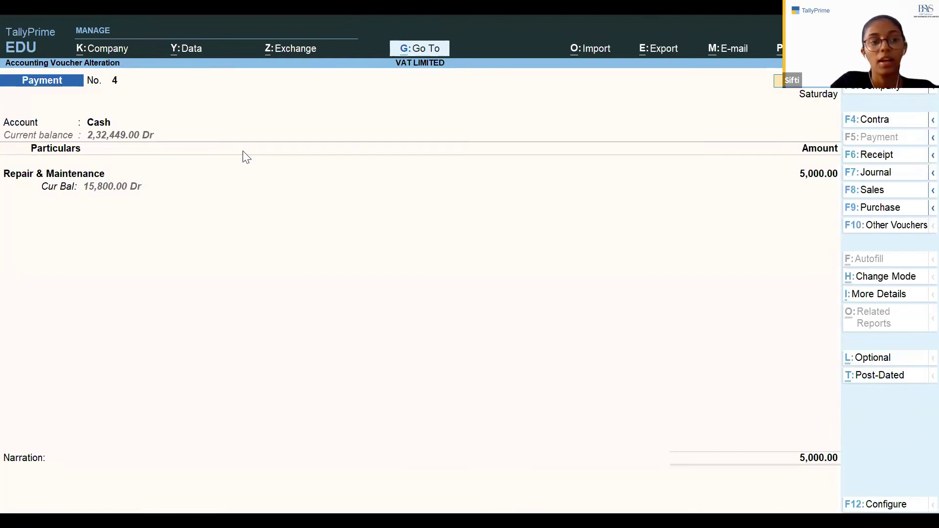
{"action": "left_click", "coordinate": [72, 178]}
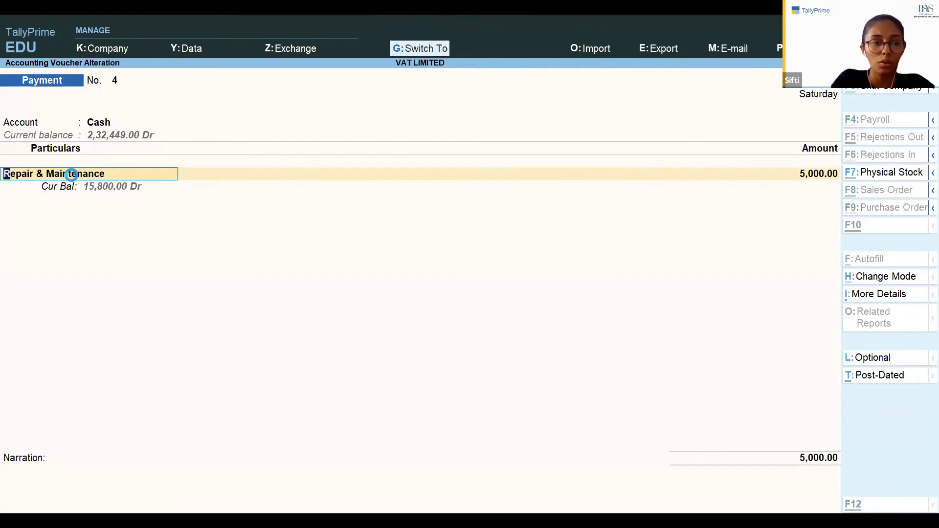
{"action": "key", "text": "ctrl+Return"}
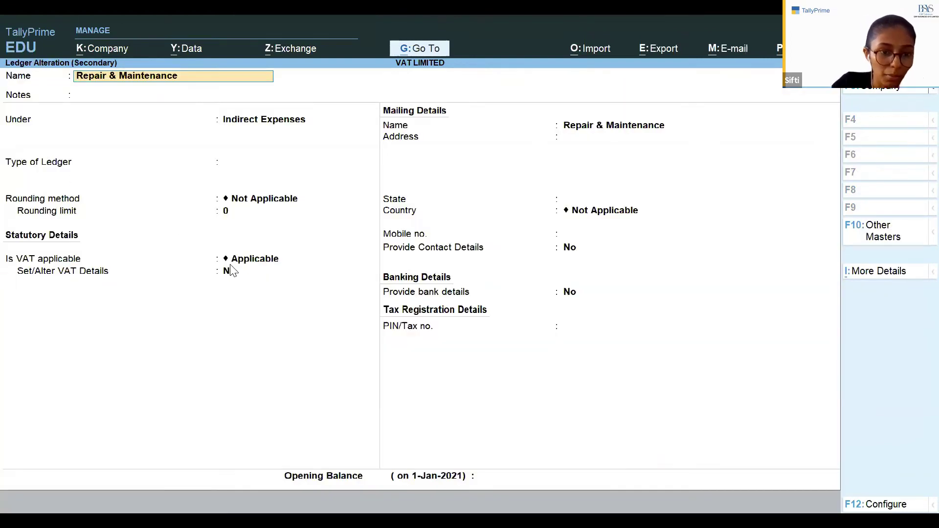
{"action": "key", "text": "Escape"}
{"action": "key", "text": "y"}
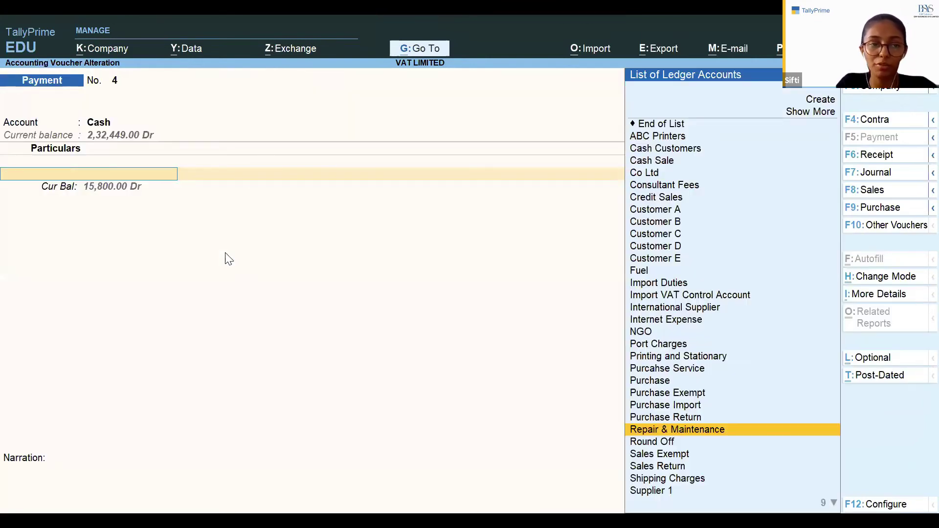
{"action": "key", "text": "Escape"}
{"action": "key", "text": "y"}
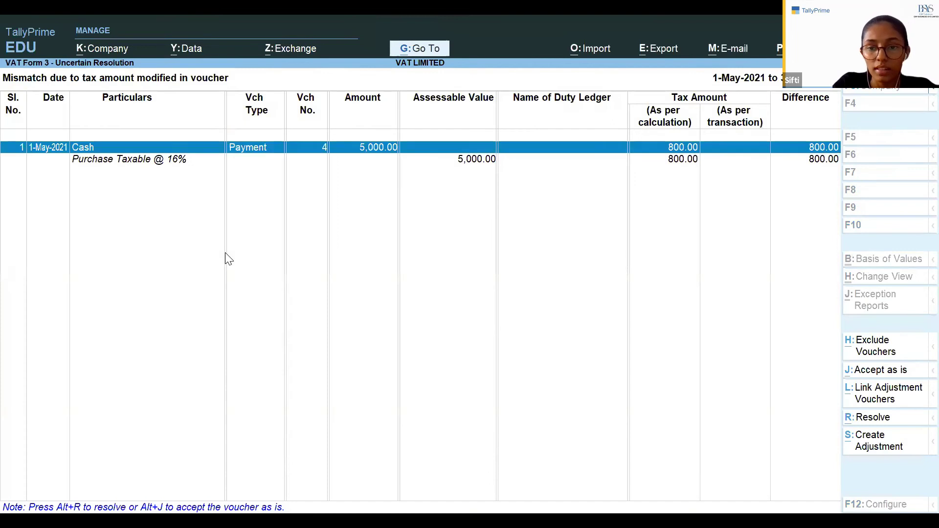
Step: Exclude the Cash payment voucher no. 4 from the VAT return and go back to the list of exceptions
{"action": "left_click", "coordinate": [885, 348]}
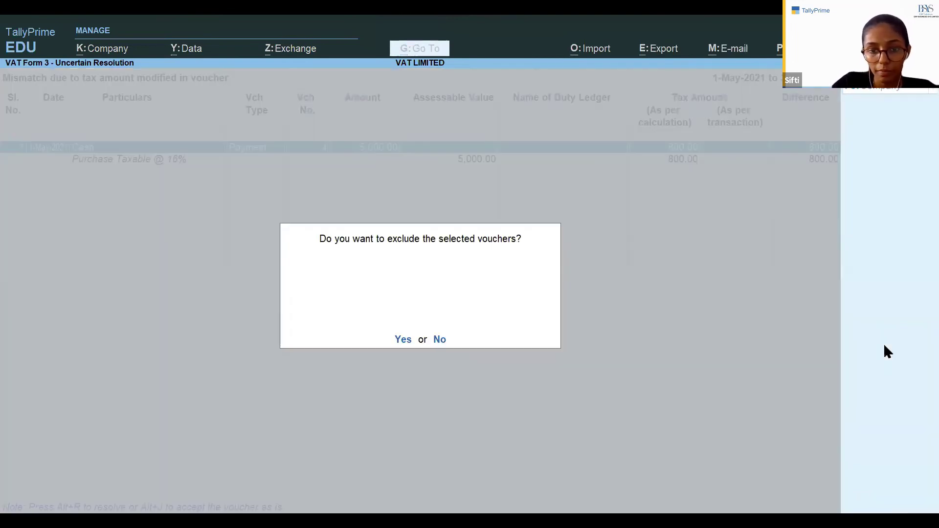
{"action": "left_click", "coordinate": [404, 339]}
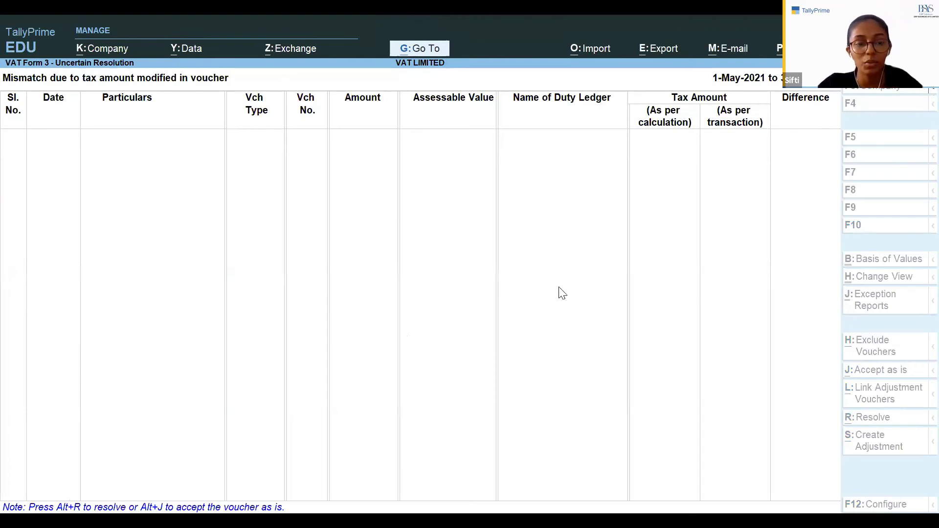
{"action": "key", "text": "Escape"}
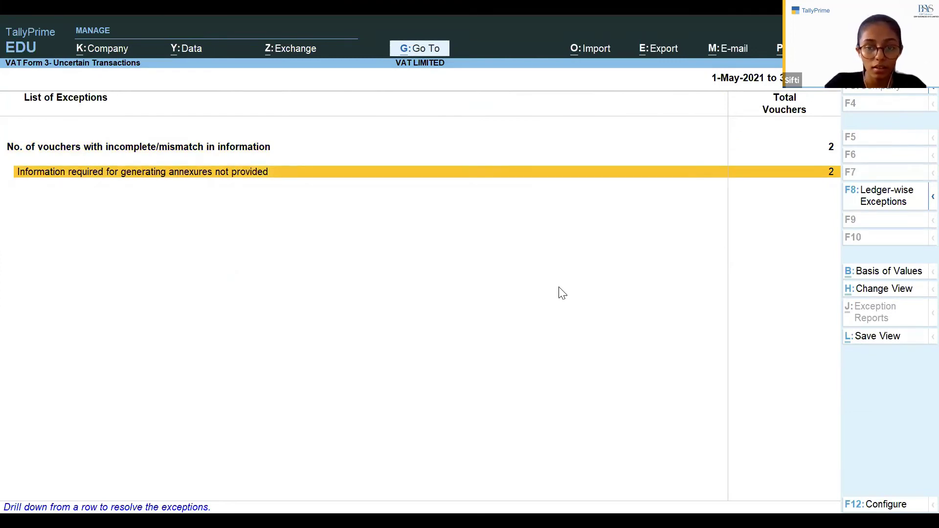
Step: Open the exceptions for missing annexure information and correct Customer B's invalid party PIN
{"action": "key", "text": "Return"}
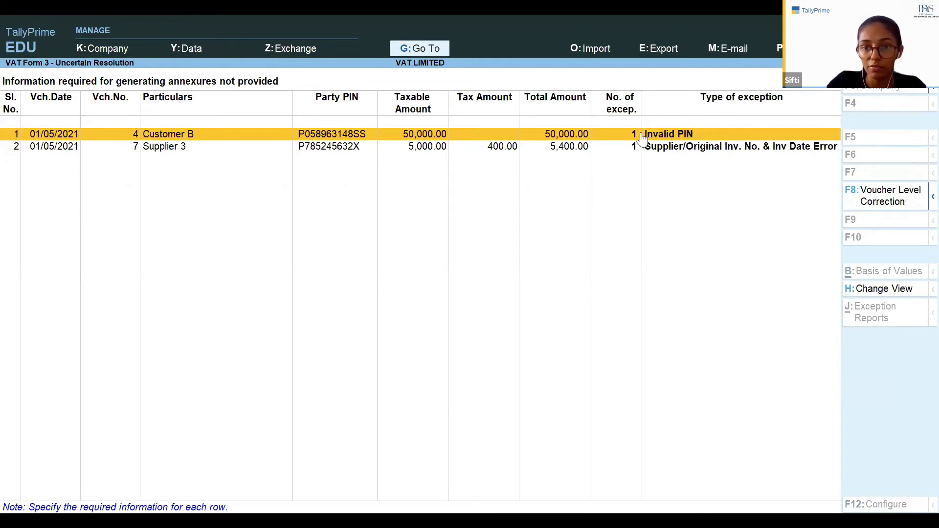
{"action": "key", "text": "Return"}
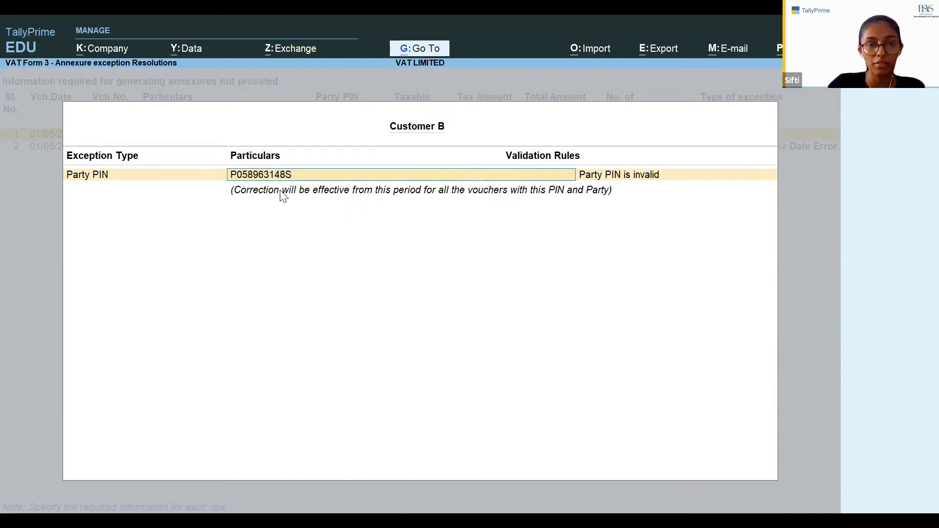
{"action": "key", "text": "Return"}
{"action": "key", "text": "Return"}
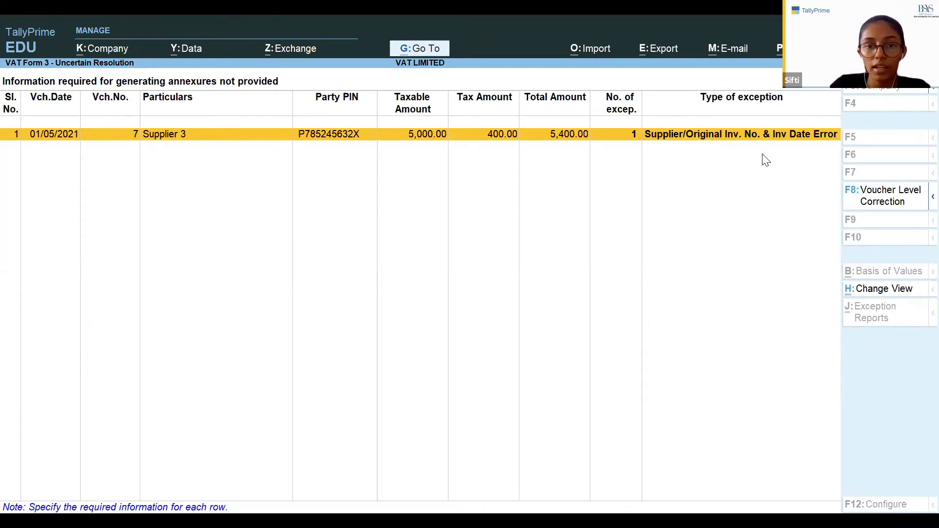
Step: Resolve Supplier 3's annexure exception with original invoice no. 1531/21 and invoice date 1-5-2021, and return to the list of exceptions
{"action": "key", "text": "Return"}
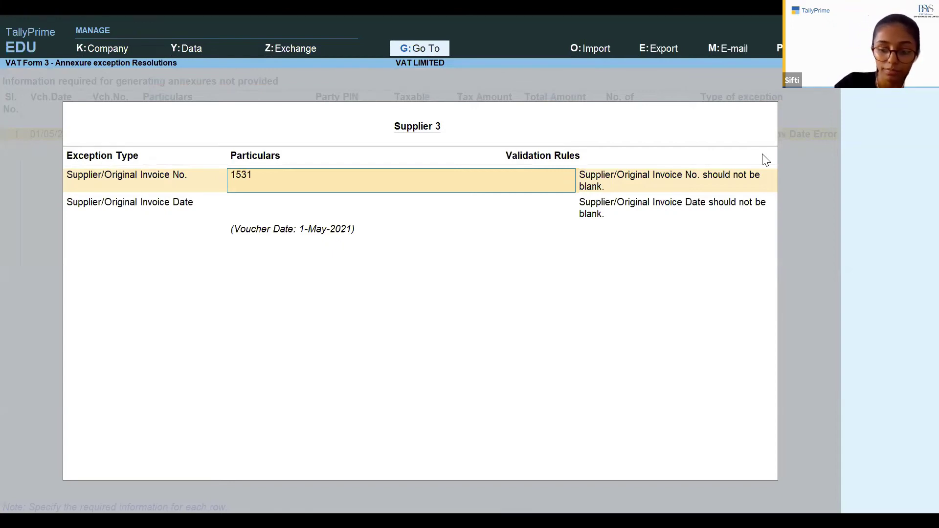
{"action": "key", "text": "Return"}
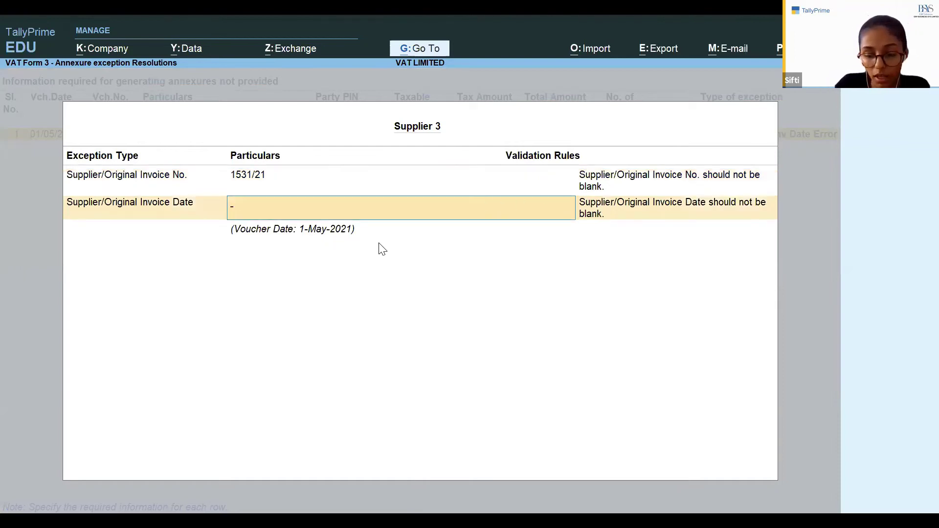
{"action": "type", "text": "1.5/"}
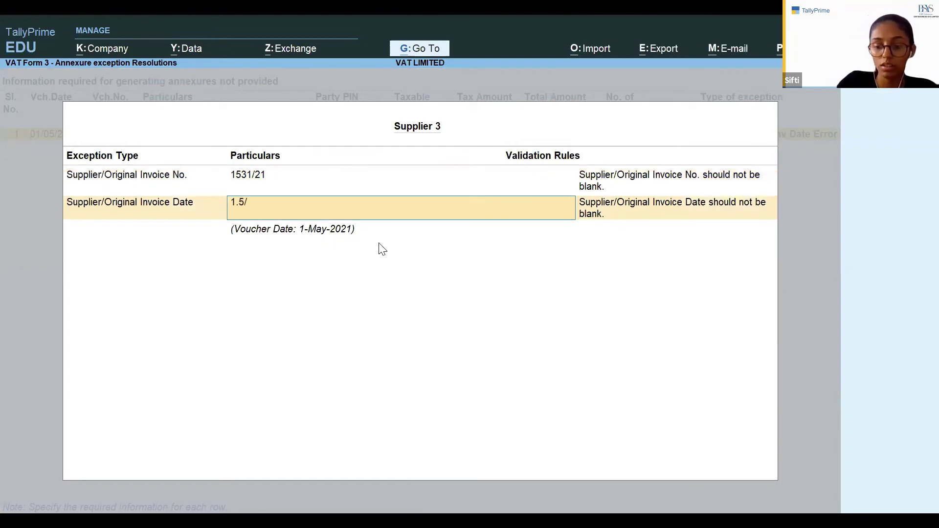
{"action": "type", "text": "21"}
{"action": "key", "text": "Return"}
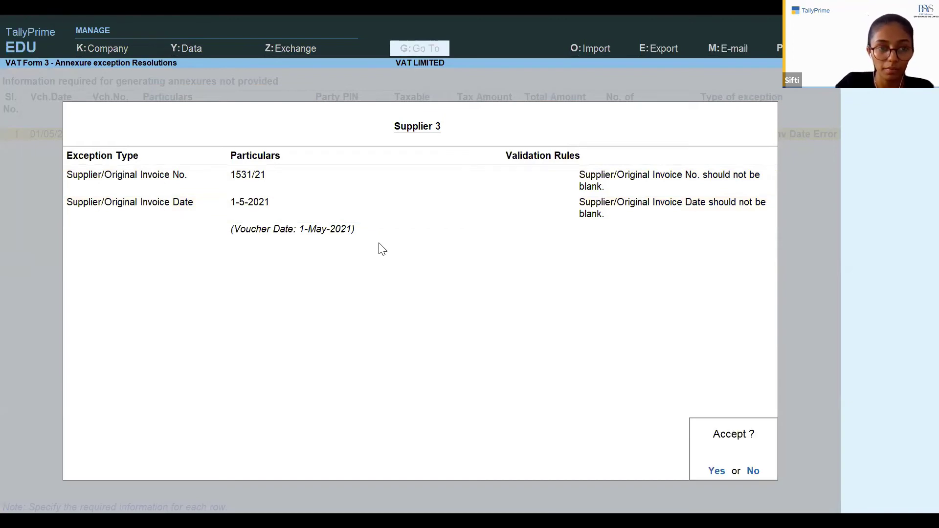
{"action": "key", "text": "Return"}
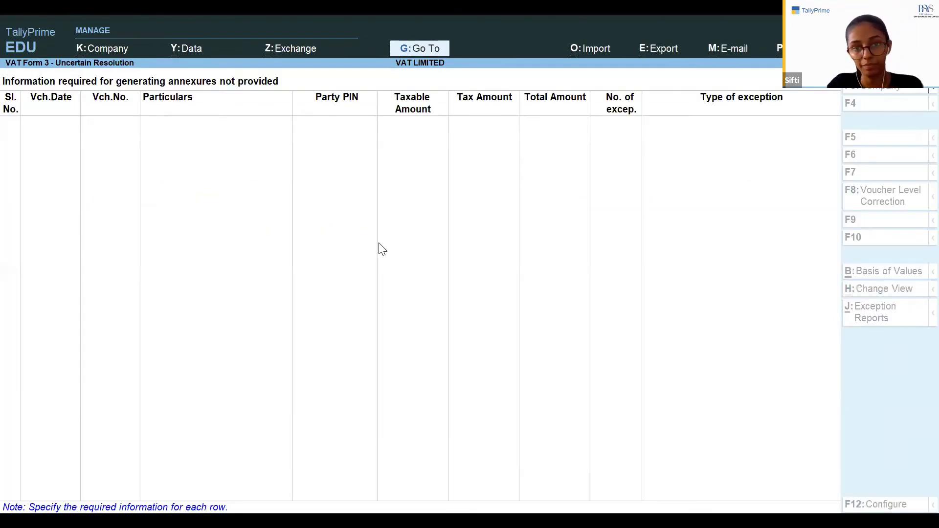
{"action": "key", "text": "Escape"}
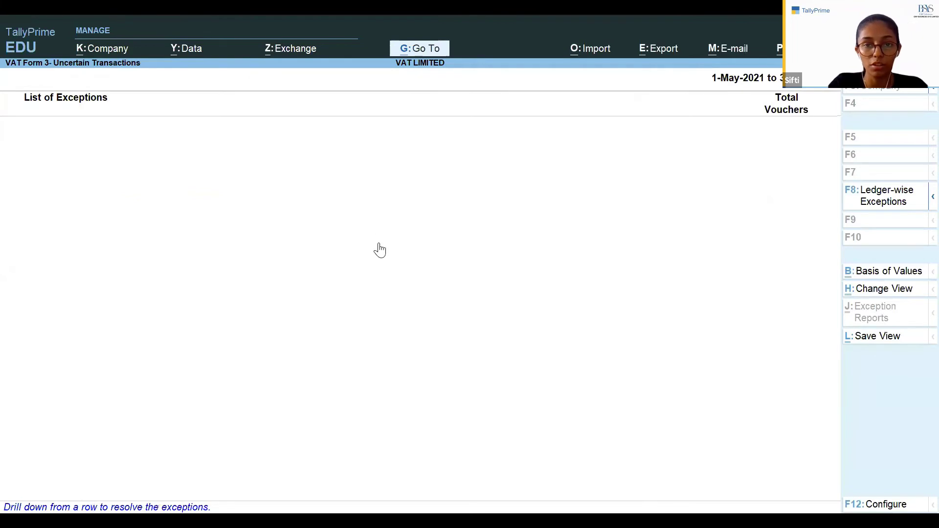
Step: Return to VAT Form-3 and review the voucher counts down to the uncertain transactions row
{"action": "key", "text": "Escape"}
{"action": "key", "text": "Down"}
{"action": "key", "text": "Down"}
{"action": "key", "text": "Down"}
{"action": "key", "text": "Down"}
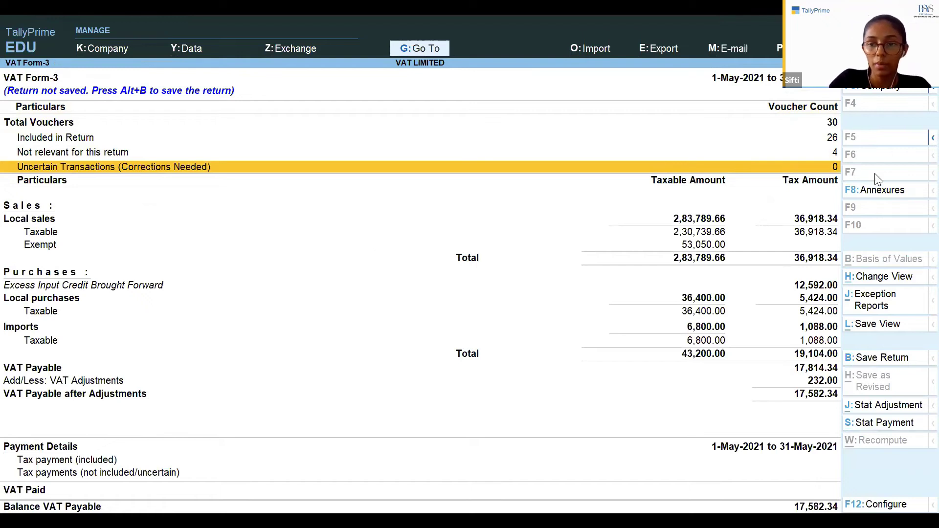
Step: Switch VAT Form-3 to the detailed view and review the local sales breakdown down to the Sales Exempt row
{"action": "left_click", "coordinate": [916, 135]}
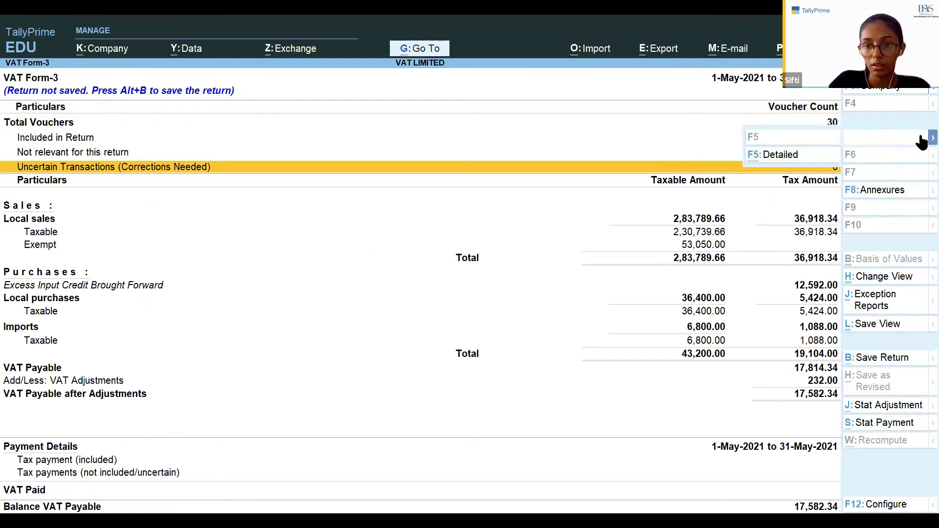
{"action": "left_click", "coordinate": [822, 157]}
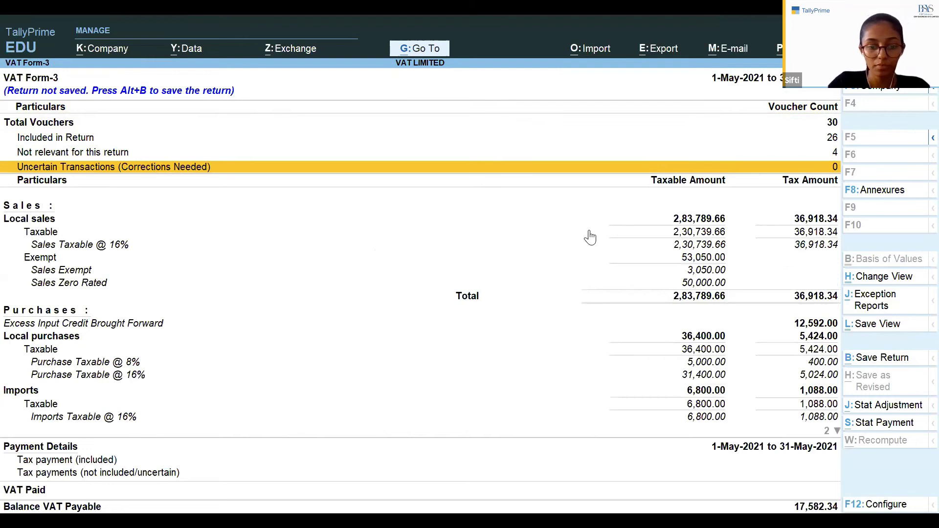
{"action": "key", "text": "Down"}
{"action": "key", "text": "Down"}
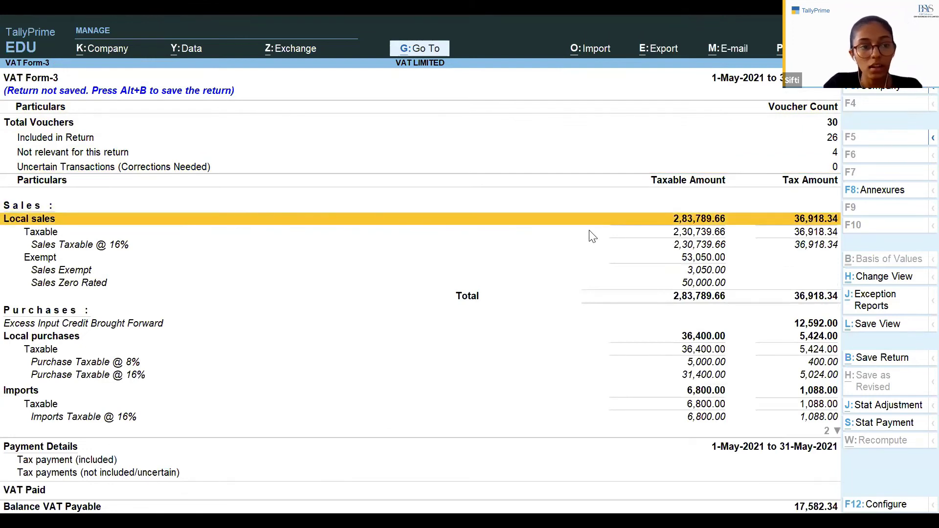
{"action": "key", "text": "Down"}
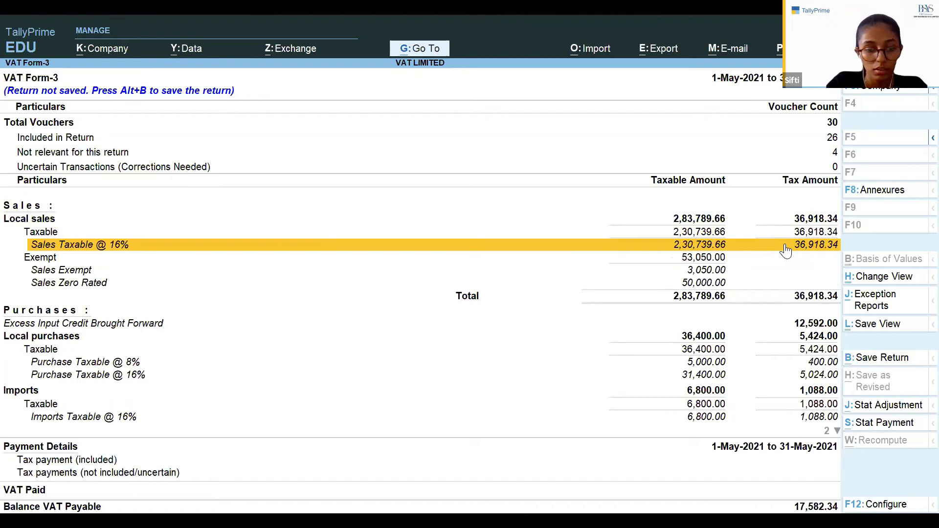
{"action": "key", "text": "Down"}
{"action": "key", "text": "Down"}
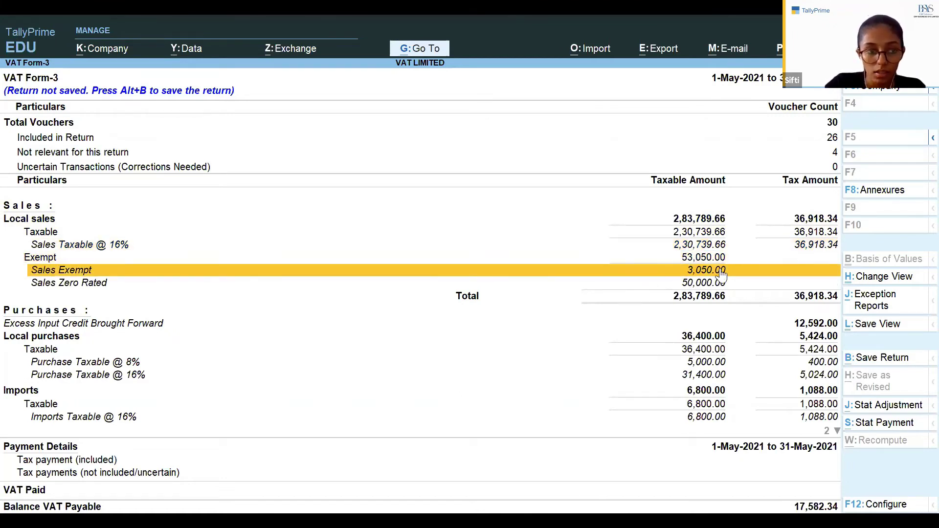
{"action": "key", "text": "Down"}
{"action": "key", "text": "Up"}
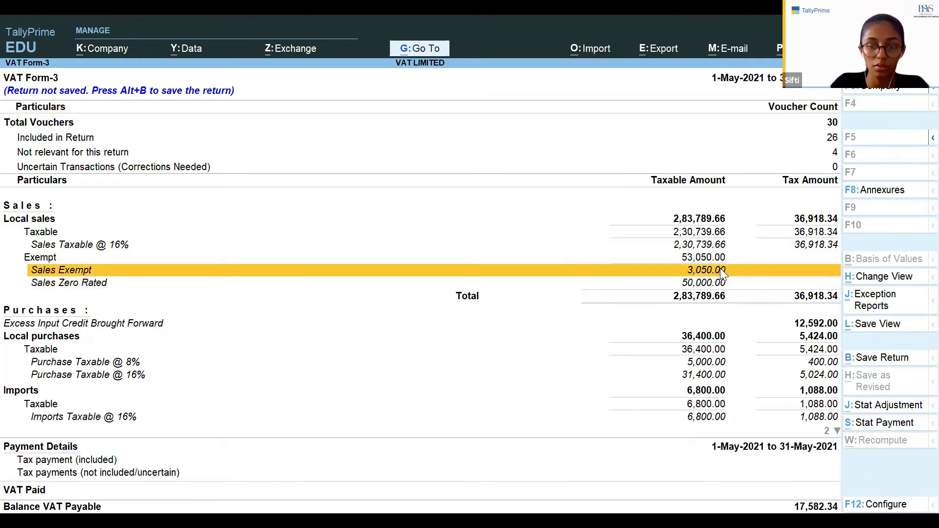
Step: Drill down from Sales Exempt through the Panadol stock item to Customer C's sales voucher no. 2
{"action": "key", "text": "Return"}
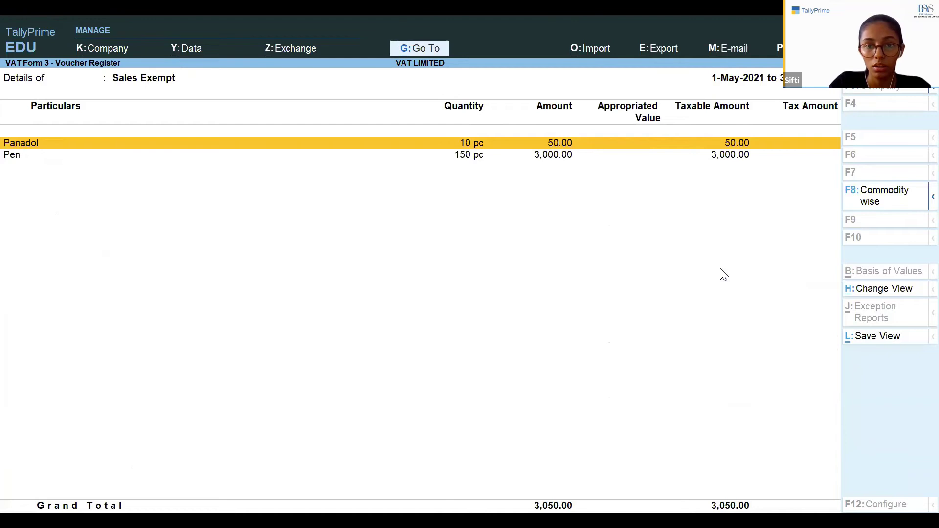
{"action": "key", "text": "Return"}
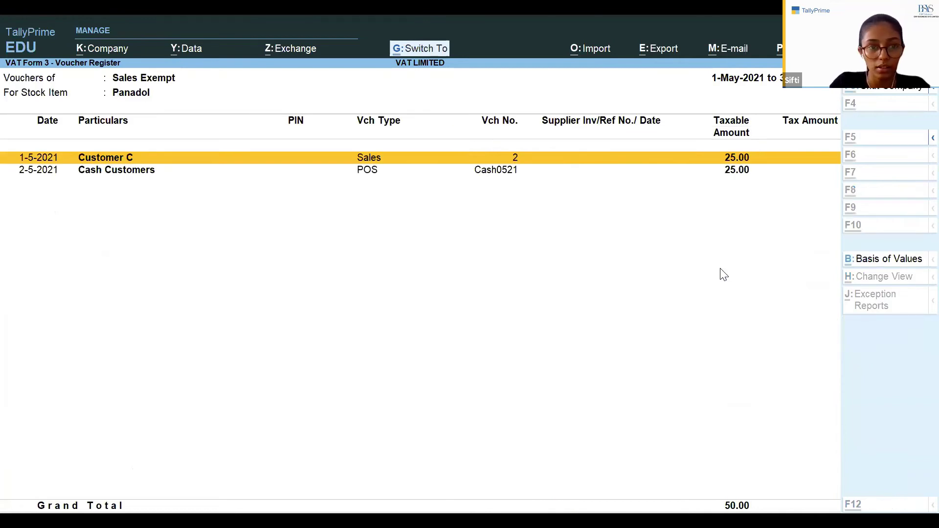
{"action": "key", "text": "Return"}
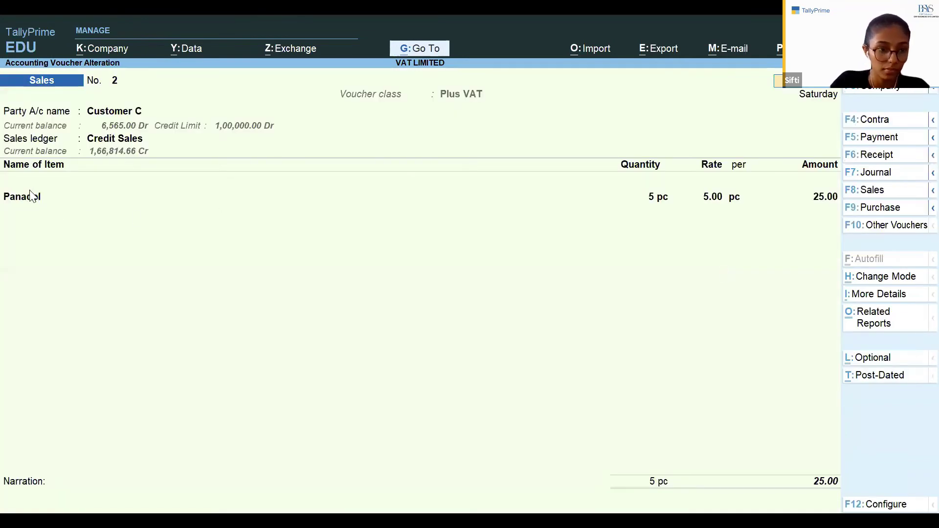
Step: Check Panadol's VAT rate and tax type in its stock item, and return to the Sales Exempt item list without saving
{"action": "left_click", "coordinate": [33, 206]}
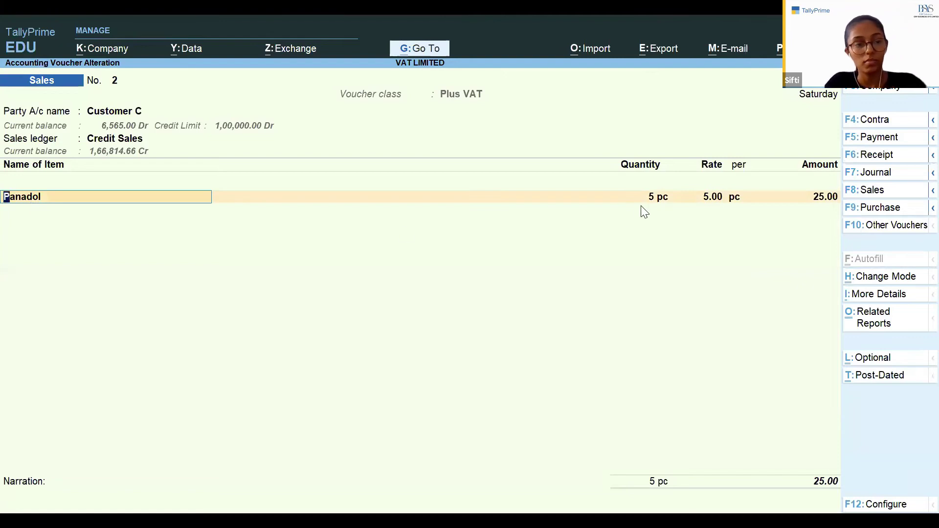
{"action": "key", "text": "ctrl+Return"}
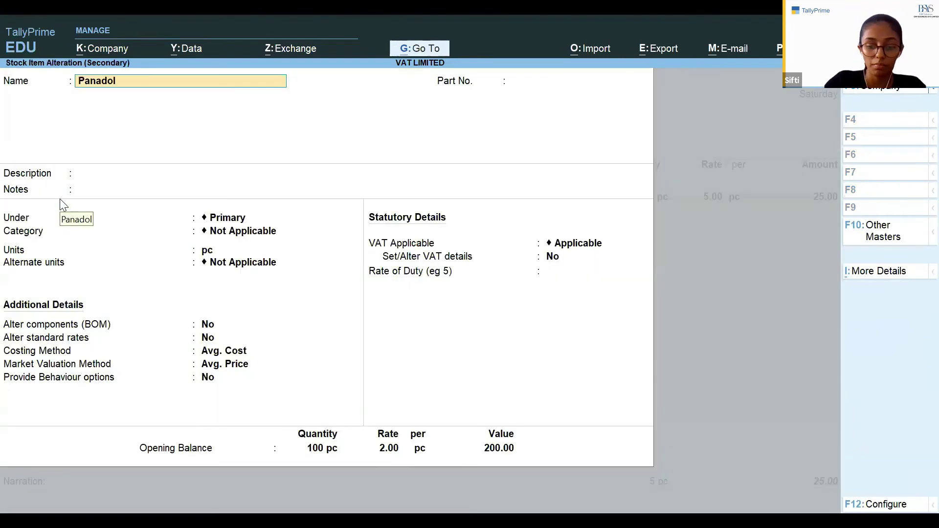
{"action": "left_click", "coordinate": [558, 259]}
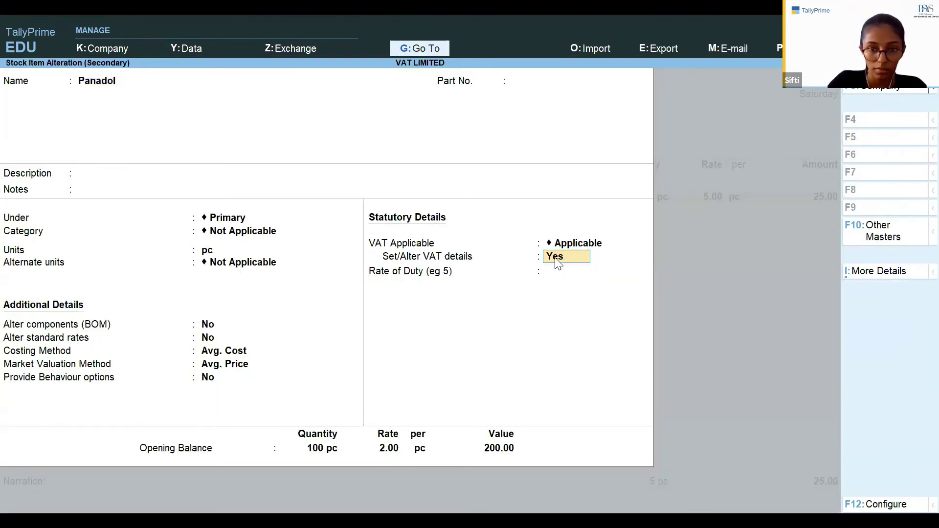
{"action": "key", "text": "Return"}
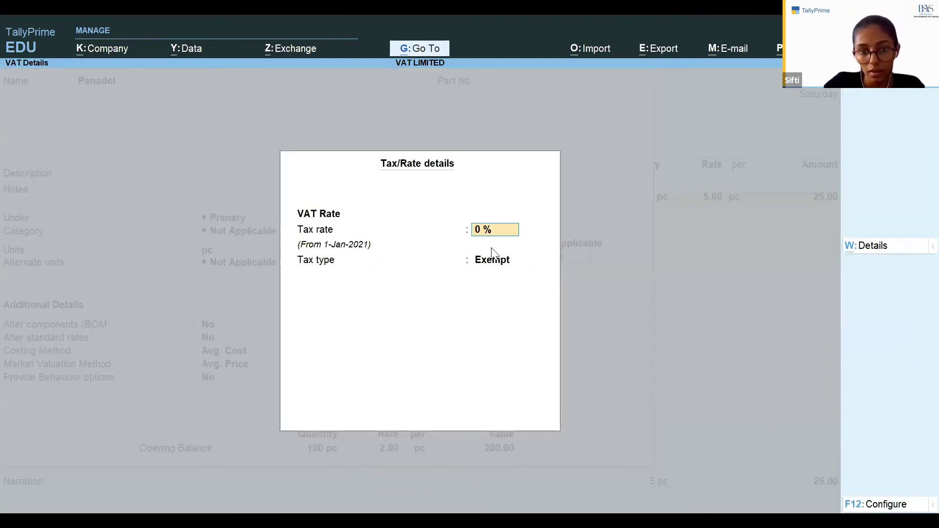
{"action": "key", "text": "BackSpace"}
{"action": "key", "text": "Escape"}
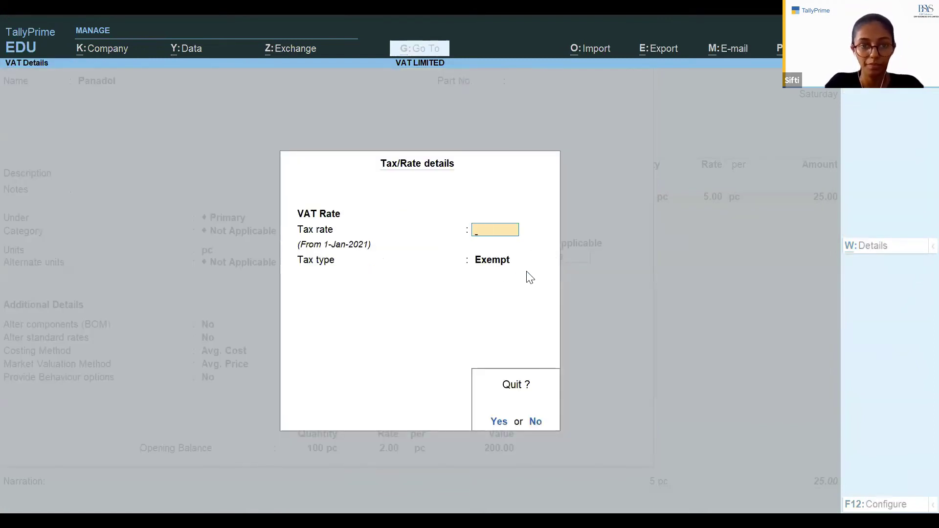
{"action": "key", "text": "y"}
{"action": "key", "text": "Escape"}
{"action": "key", "text": "y"}
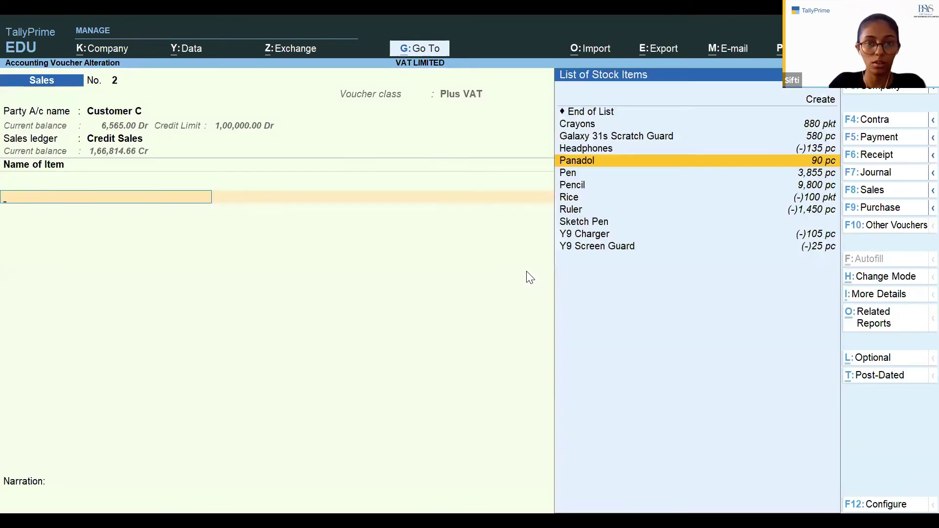
{"action": "key", "text": "Escape"}
{"action": "key", "text": "y"}
{"action": "key", "text": "Down"}
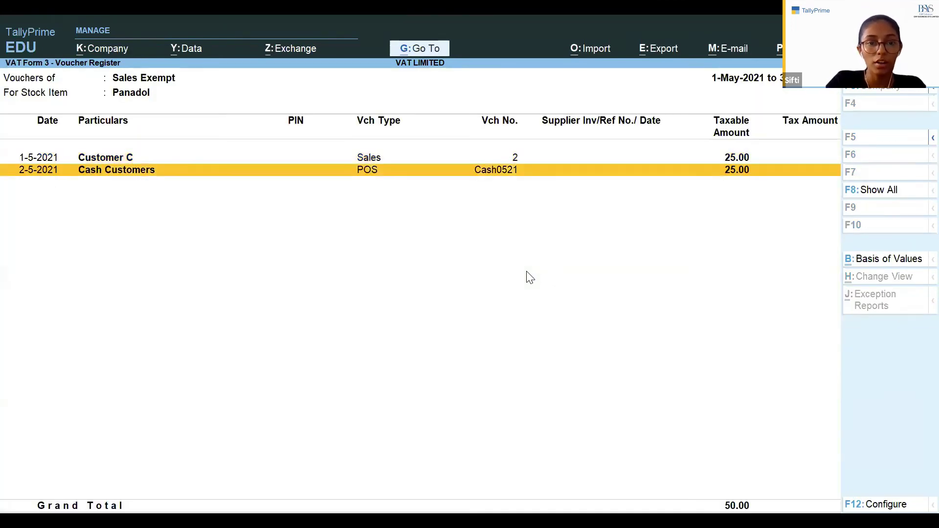
{"action": "key", "text": "Escape"}
Step: Drill down from the Pen item under Sales Exempt to NGO invoice no. 8
{"action": "key", "text": "Down"}
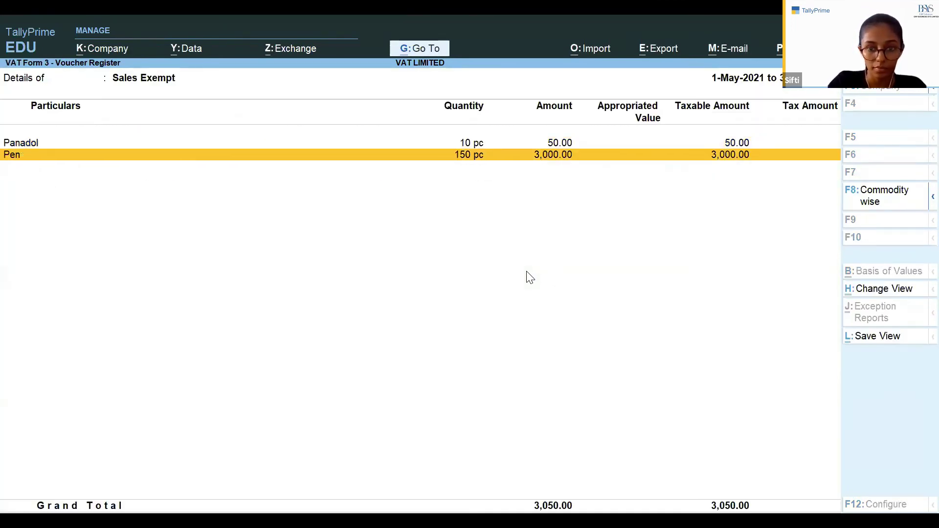
{"action": "key", "text": "Return"}
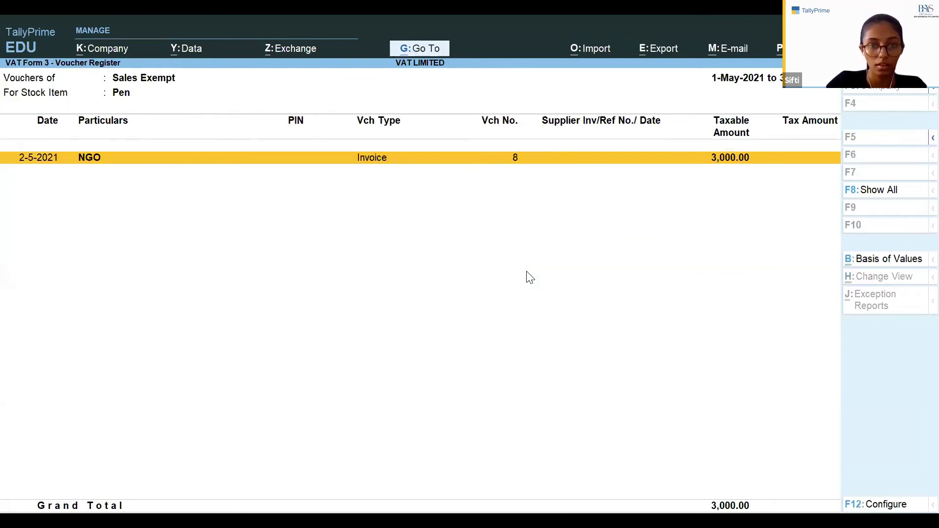
{"action": "key", "text": "Return"}
{"action": "key", "text": "Escape"}
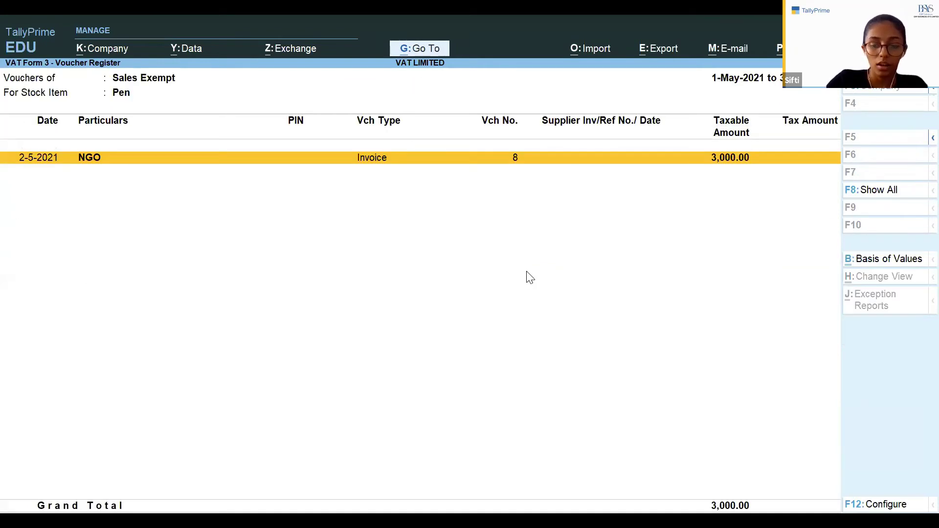
{"action": "key", "text": "Return"}
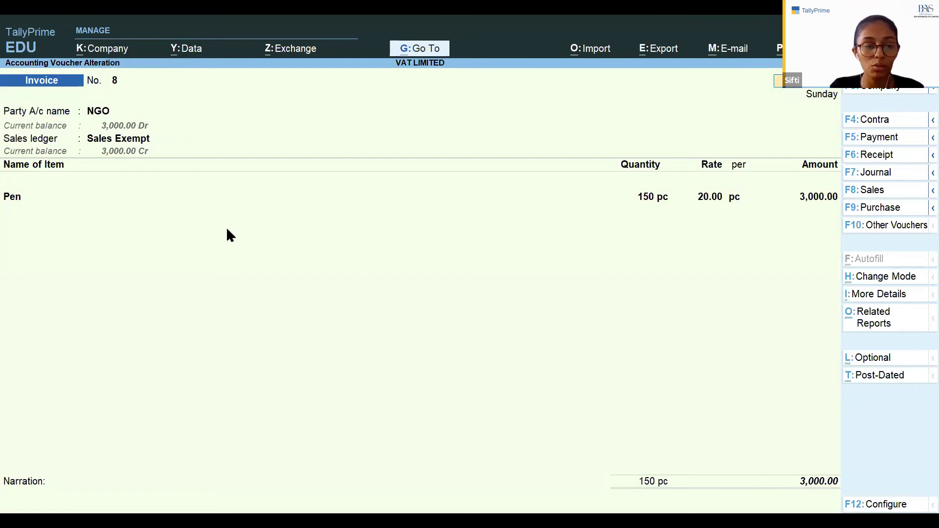
Step: Check the party, sales ledger and item on the NGO invoice, and return to VAT Form-3 without saving changes
{"action": "key", "text": "Return"}
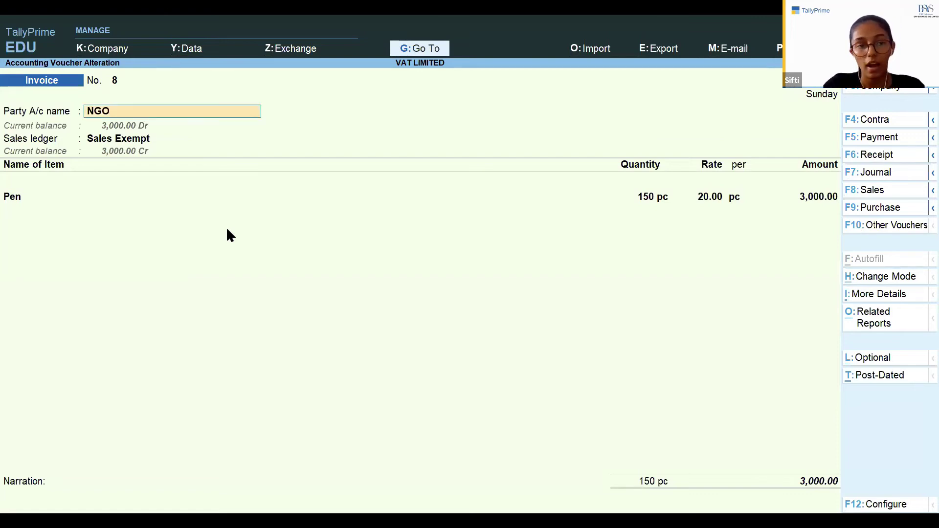
{"action": "key", "text": "Return"}
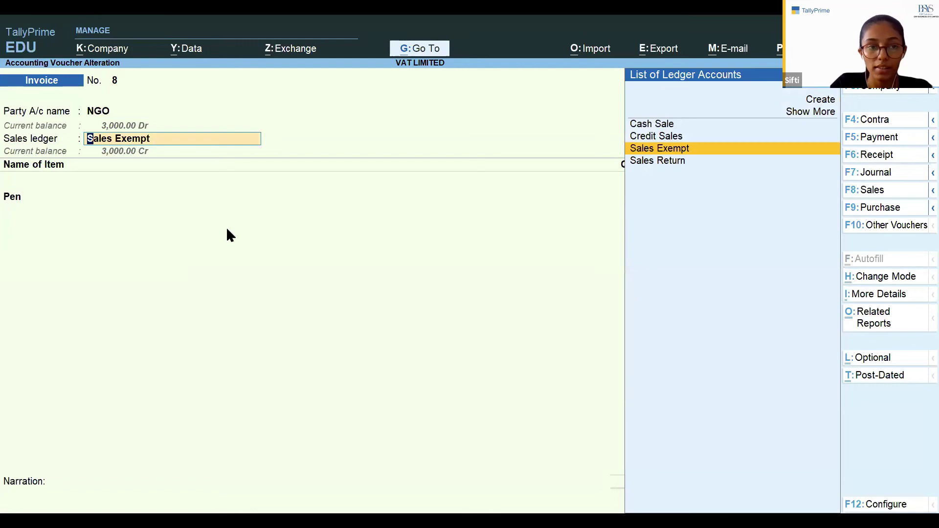
{"action": "key", "text": "Return"}
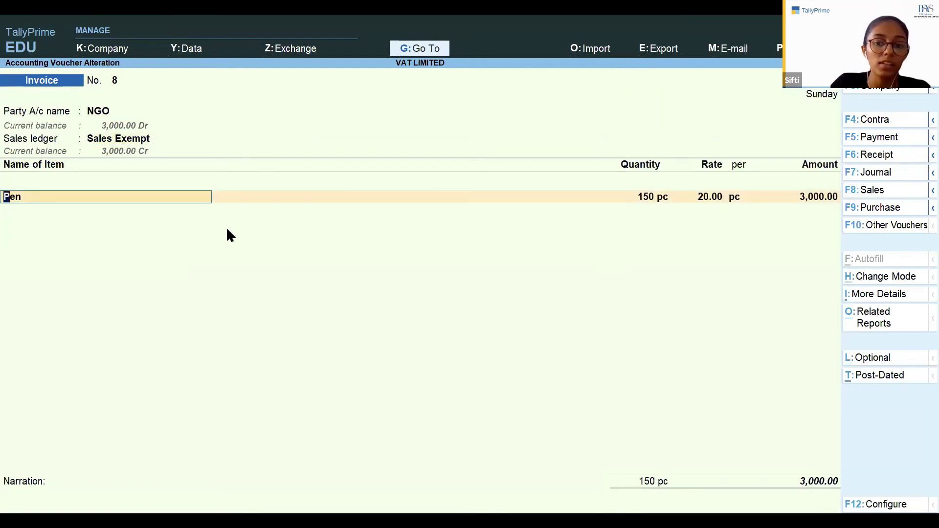
{"action": "key", "text": "BackSpace"}
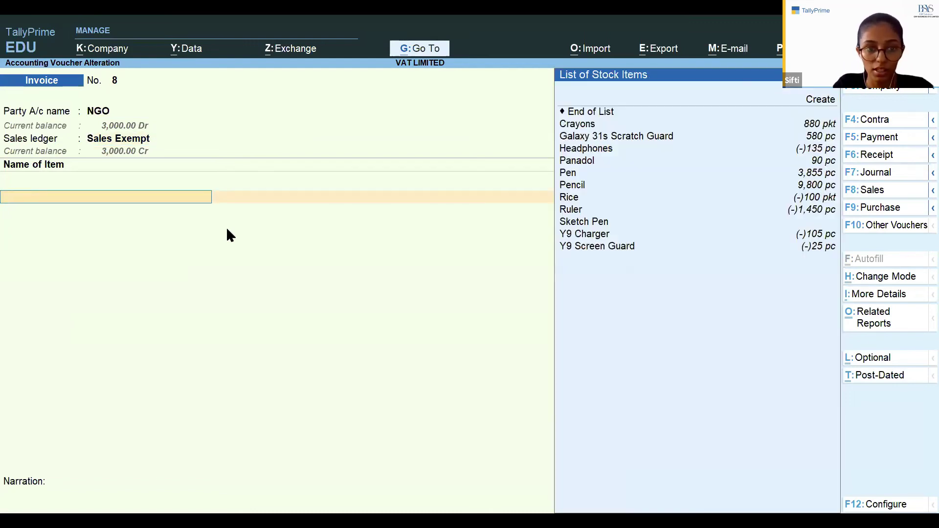
{"action": "key", "text": "Escape"}
{"action": "key", "text": "y"}
{"action": "key", "text": "Escape"}
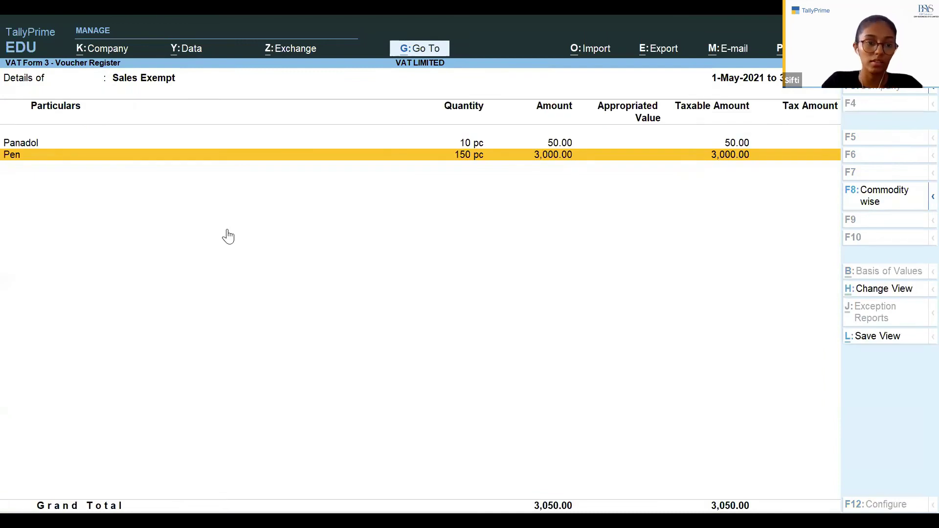
{"action": "key", "text": "Escape"}
Step: Examine the Sales Zero Rated row within the exempt local sales
{"action": "key", "text": "Down"}
{"action": "key", "text": "Down"}
{"action": "key", "text": "Down"}
{"action": "key", "text": "Down"}
{"action": "key", "text": "Down"}
{"action": "key", "text": "Down"}
{"action": "key", "text": "Down"}
{"action": "key", "text": "Down"}
{"action": "key", "text": "Down"}
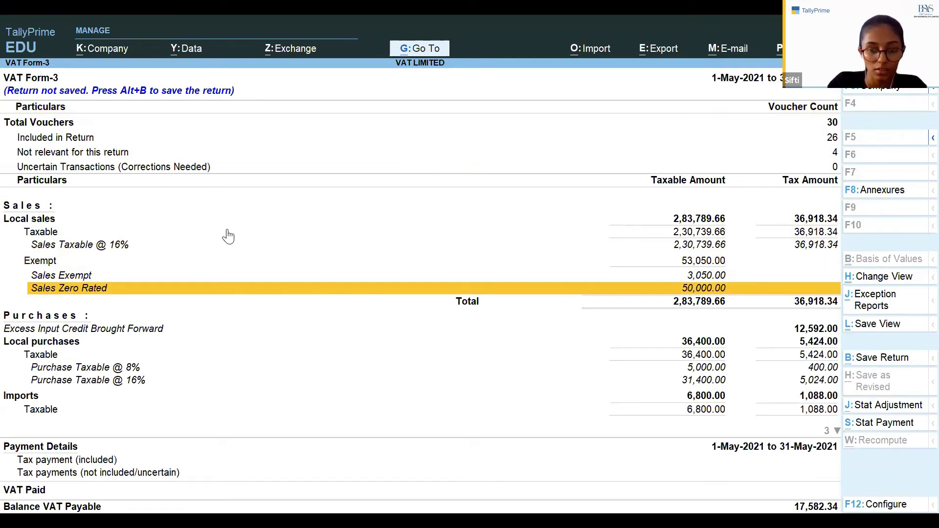
Step: Review the Purchases section from its heading through the local purchases taxable at 8% and 16%
{"action": "key", "text": "Down"}
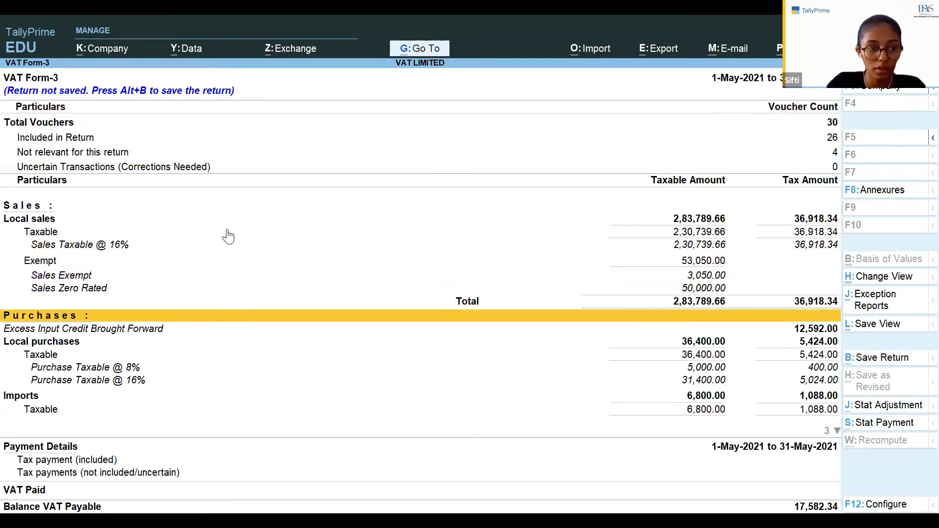
{"action": "key", "text": "Down"}
{"action": "key", "text": "Down"}
{"action": "key", "text": "Up"}
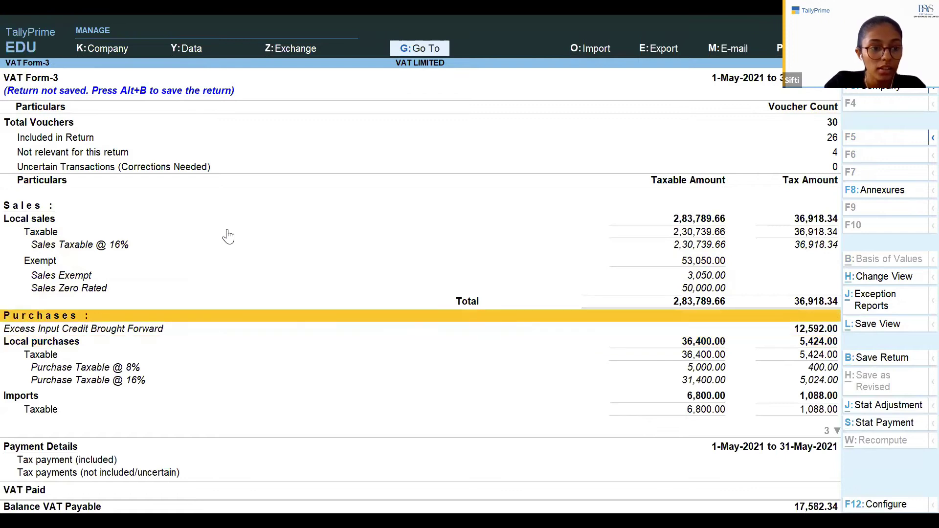
{"action": "key", "text": "Down"}
{"action": "key", "text": "Down"}
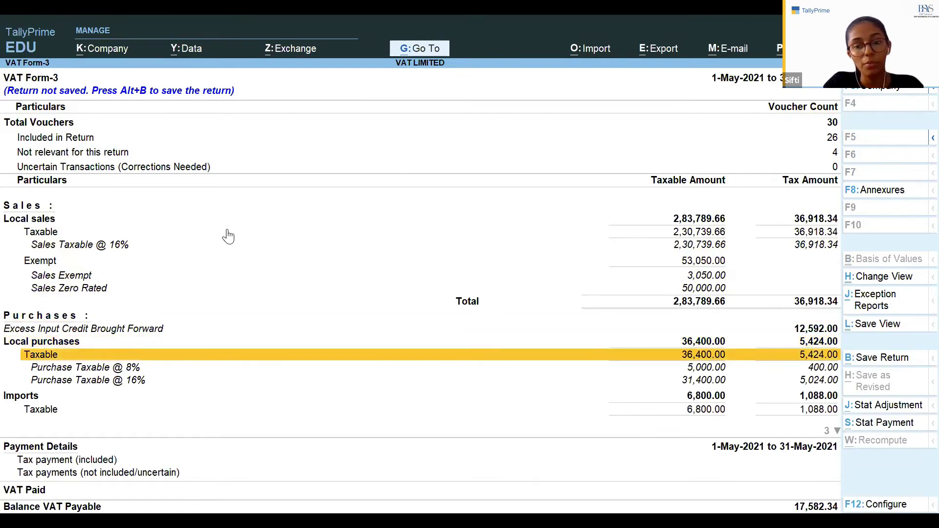
{"action": "key", "text": "Down"}
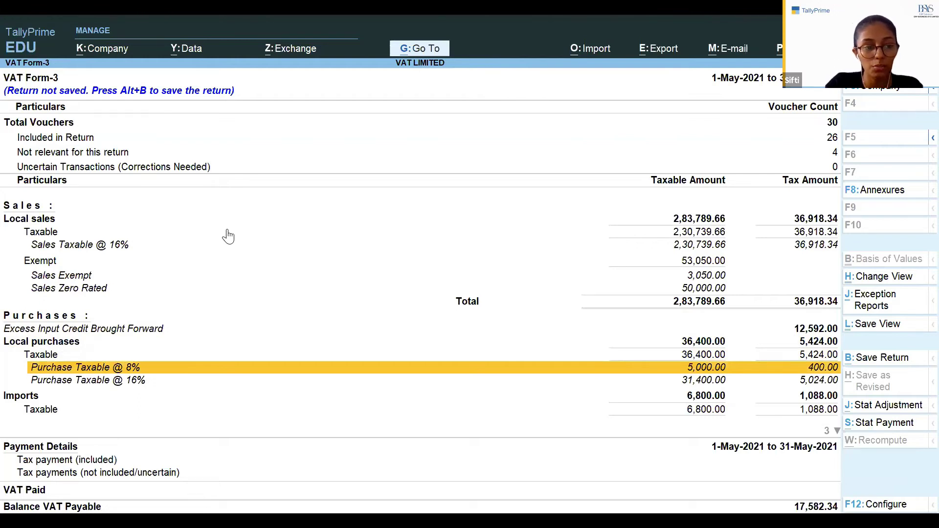
{"action": "key", "text": "Down"}
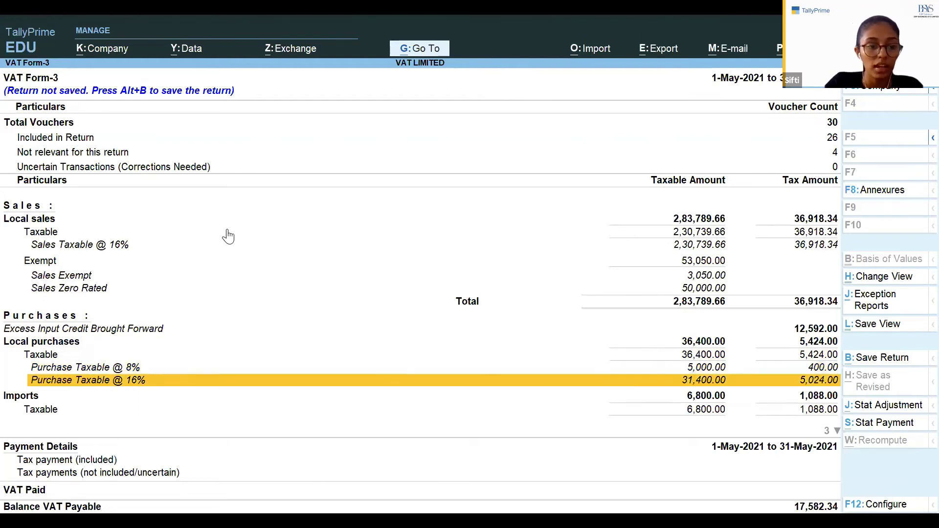
Step: Review the imports taxable at 16% and continue to the VAT adjustments row
{"action": "key", "text": "Down"}
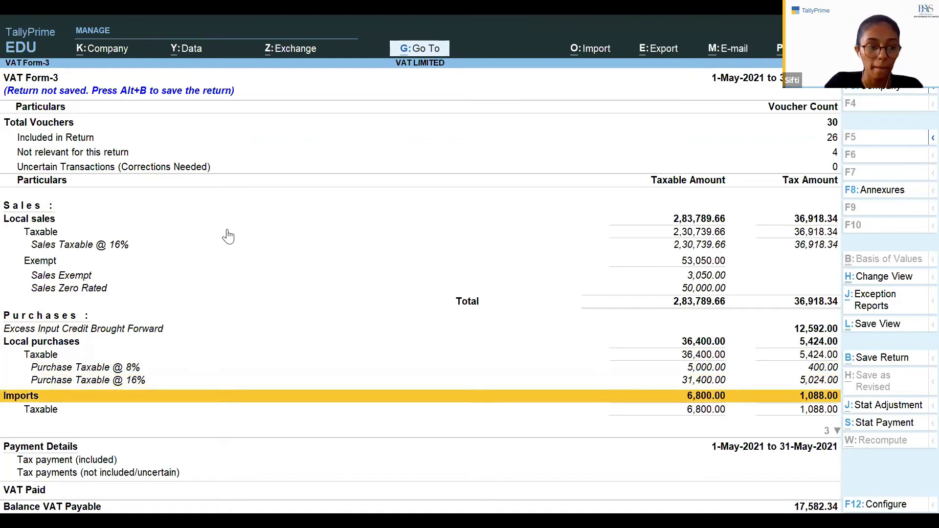
{"action": "key", "text": "Down"}
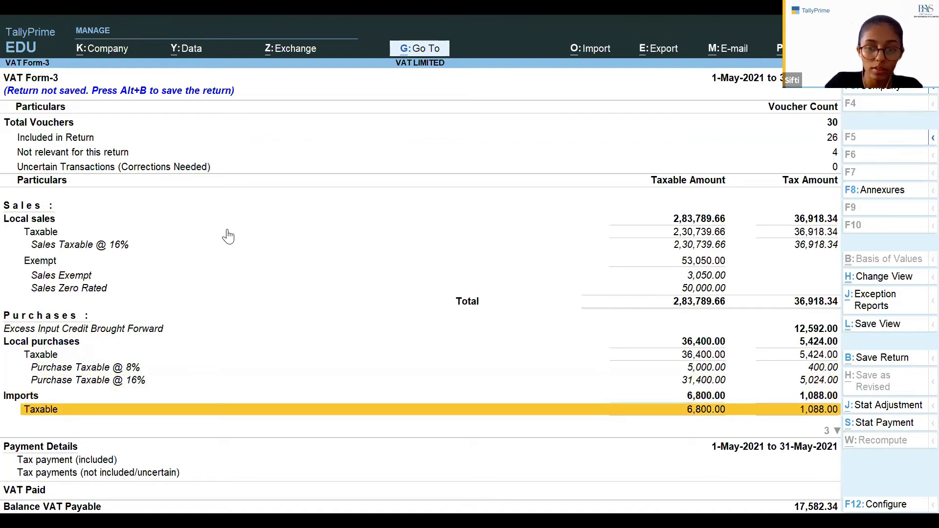
{"action": "key", "text": "Down"}
{"action": "key", "text": "Up"}
{"action": "key", "text": "Down"}
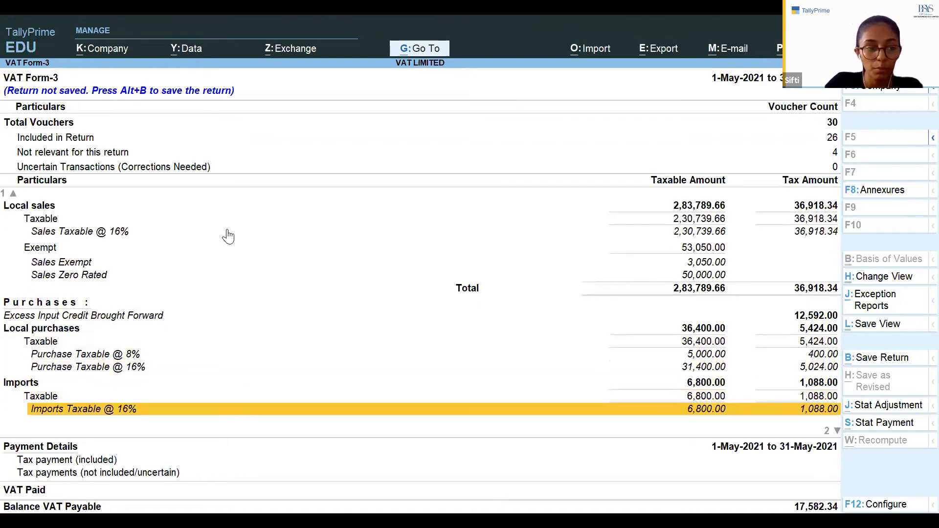
{"action": "key", "text": "Down"}
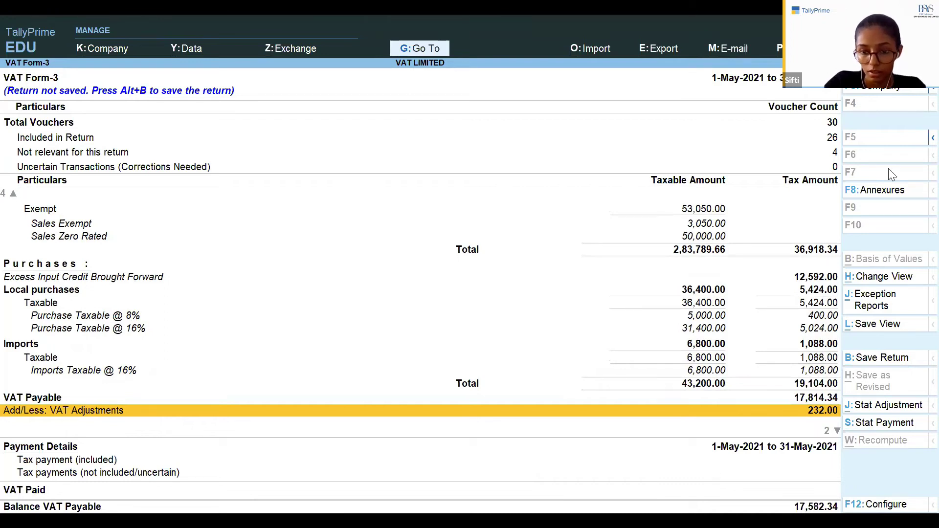
Step: Start the VAT Form-3 E-Return export in Excel (Spreadsheet) format to the local drive
{"action": "left_click", "coordinate": [768, 469]}
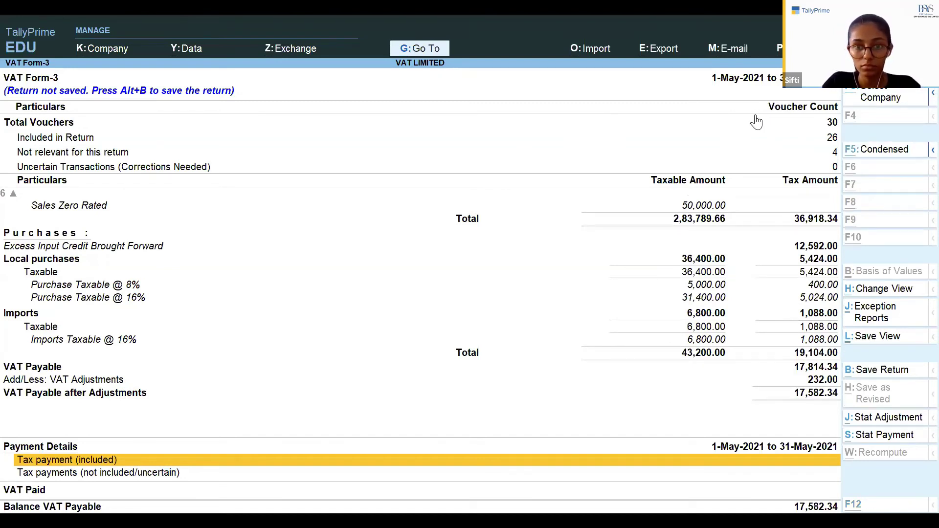
{"action": "key", "text": "alt+e"}
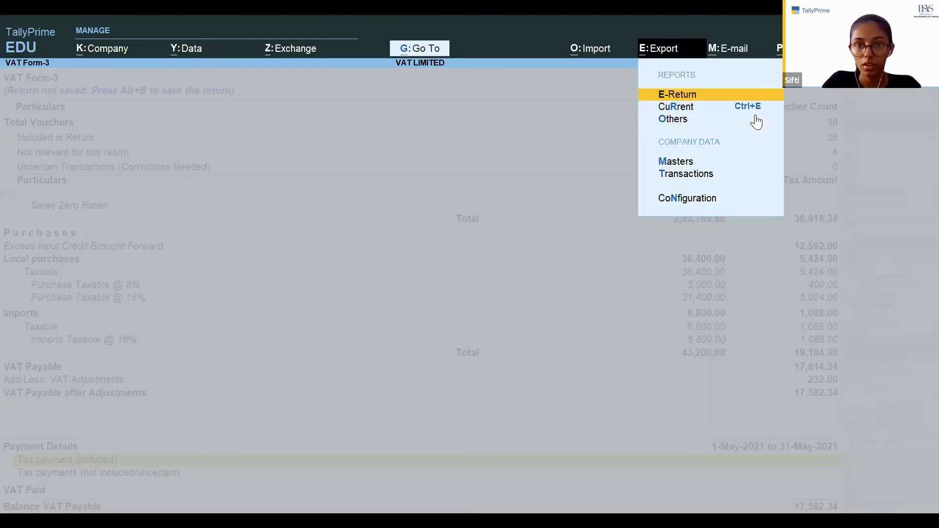
{"action": "left_click", "coordinate": [674, 97]}
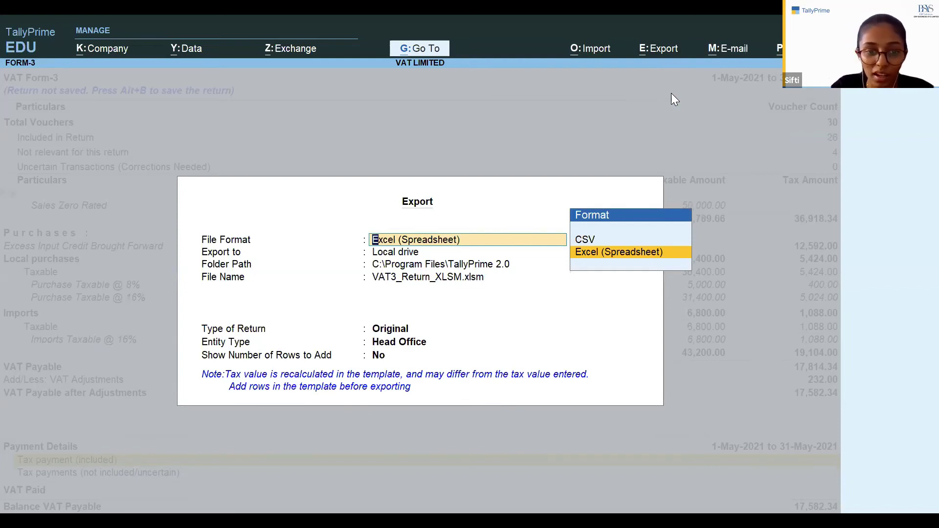
{"action": "key", "text": "Return"}
{"action": "key", "text": "Return"}
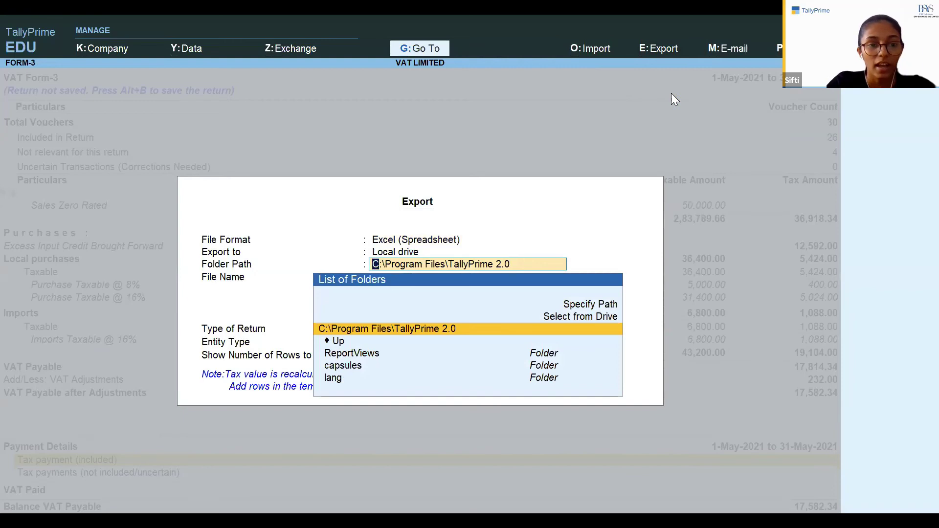
Step: Set the export folder path to the VAT folder on the Desktop
{"action": "key", "text": "Up"}
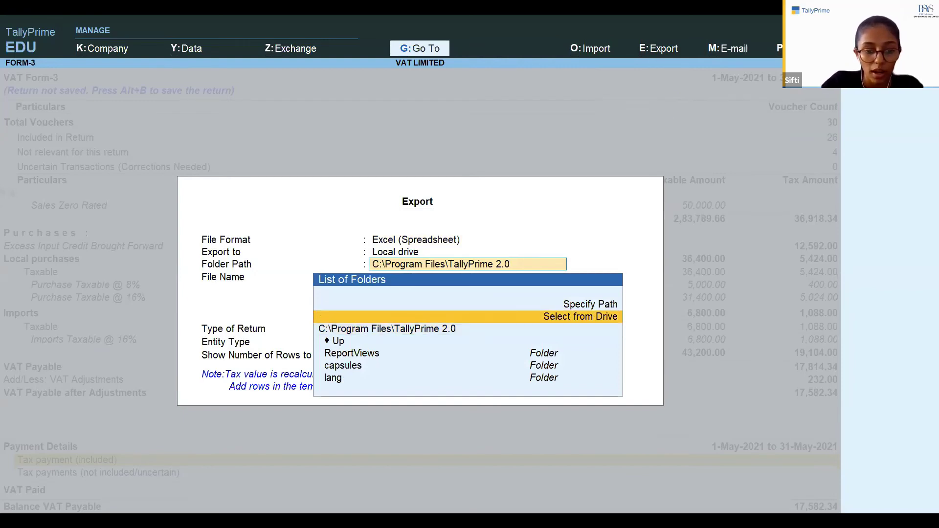
{"action": "key", "text": "Return"}
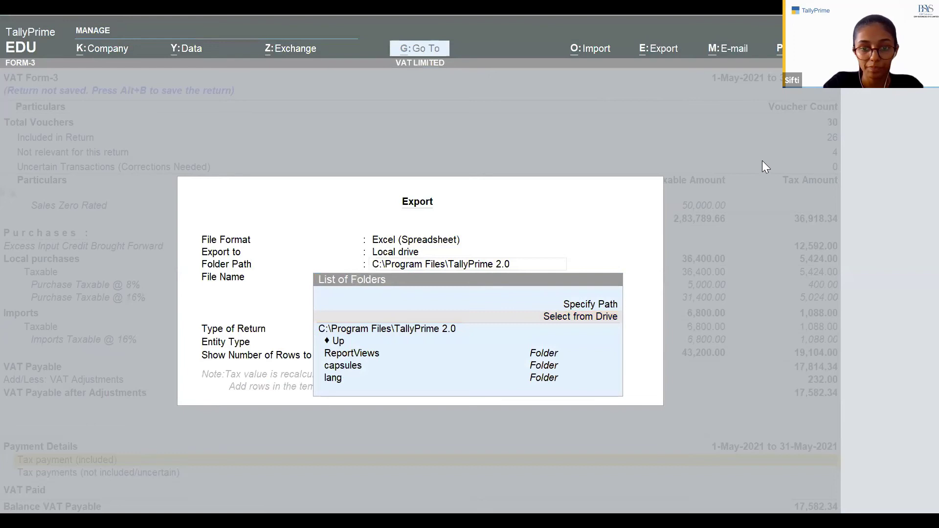
{"action": "left_click", "coordinate": [670, 252]}
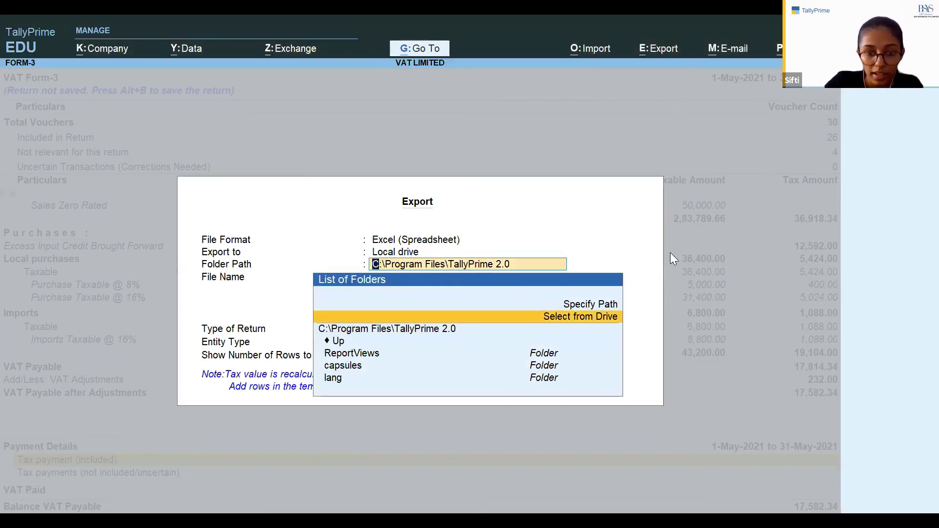
{"action": "key", "text": "Return"}
{"action": "key", "text": "Down"}
{"action": "key", "text": "Down"}
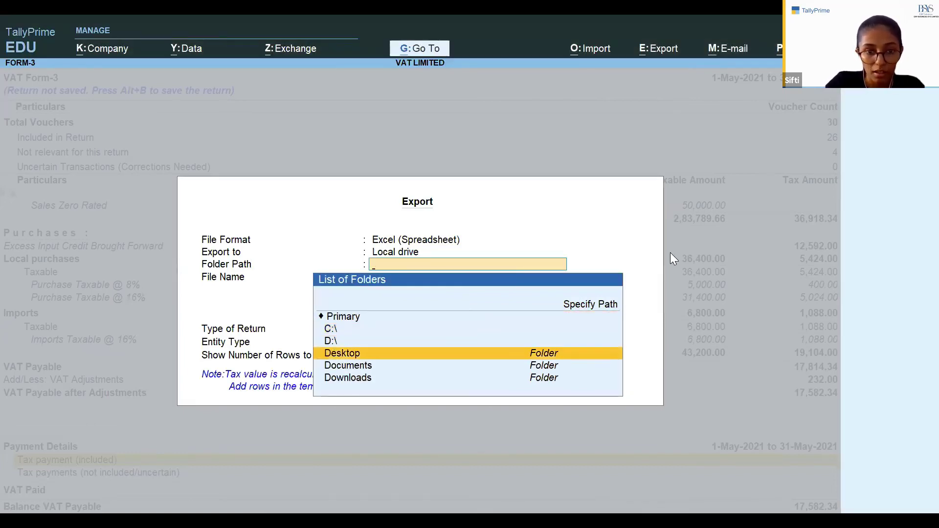
{"action": "key", "text": "Return"}
{"action": "key", "text": "Down"}
{"action": "key", "text": "Down"}
{"action": "key", "text": "Down"}
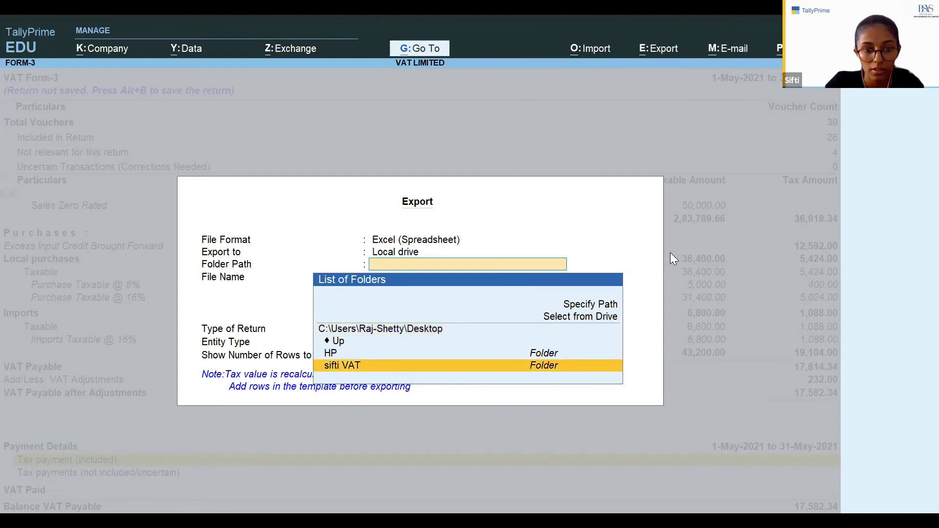
{"action": "key", "text": "Return"}
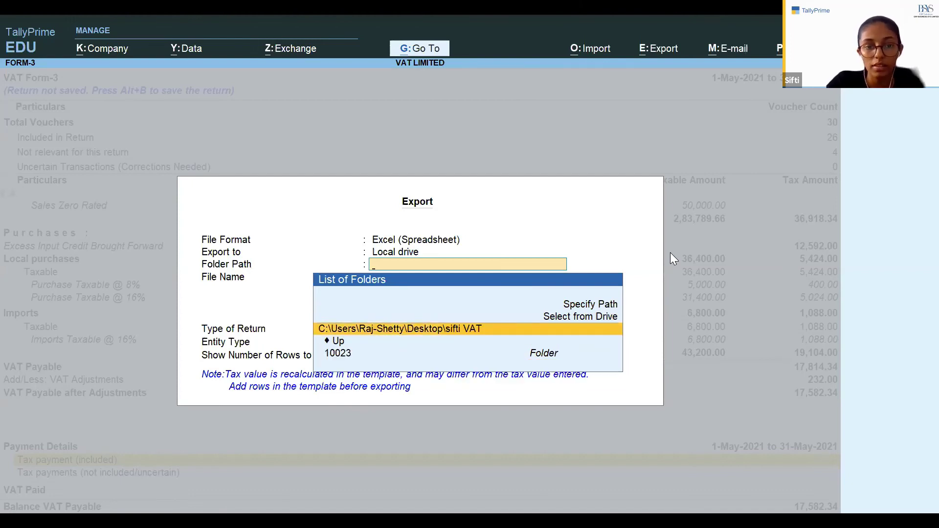
{"action": "key", "text": "Return"}
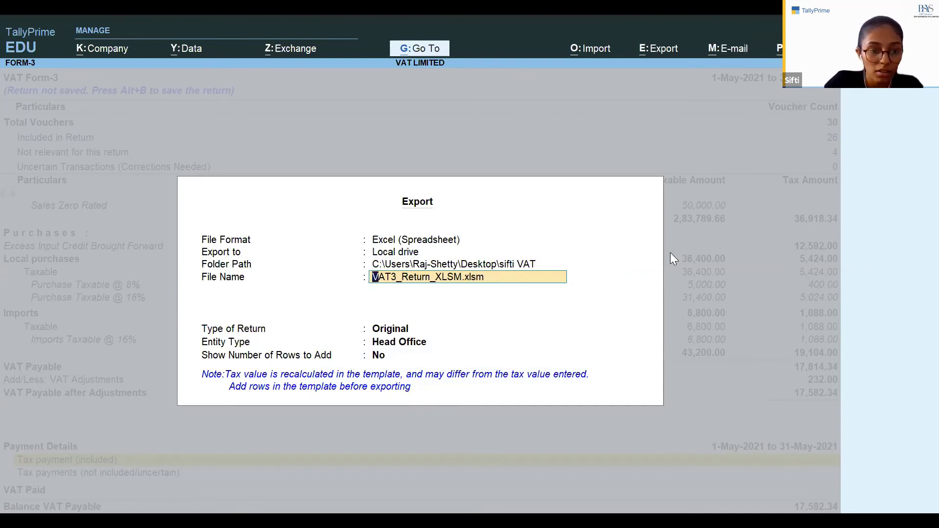
Step: Keep the file name VAT3_Return_XLSM.xlsm, return type Original and entity Head Office, and choose Yes for showing the number of rows to add
{"action": "key", "text": "Return"}
{"action": "key", "text": "Return"}
{"action": "key", "text": "Return"}
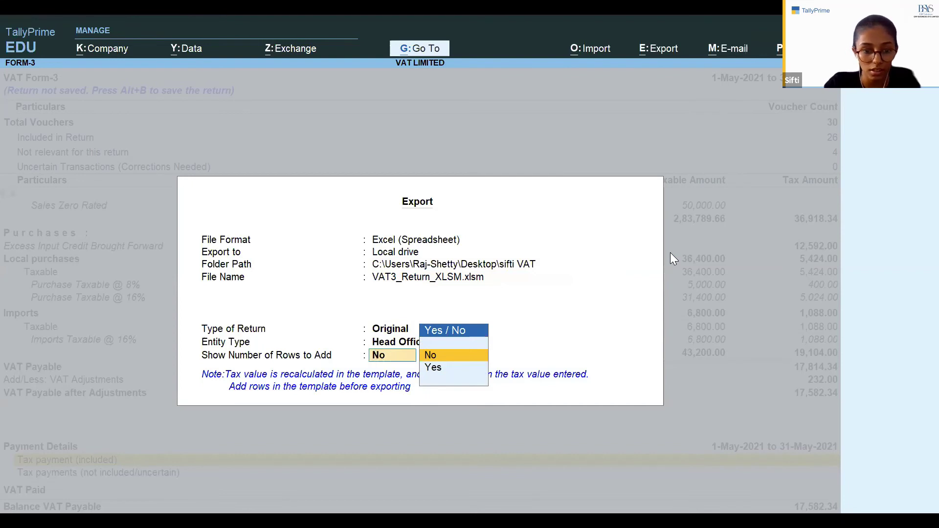
{"action": "key", "text": "Down"}
{"action": "key", "text": "Return"}
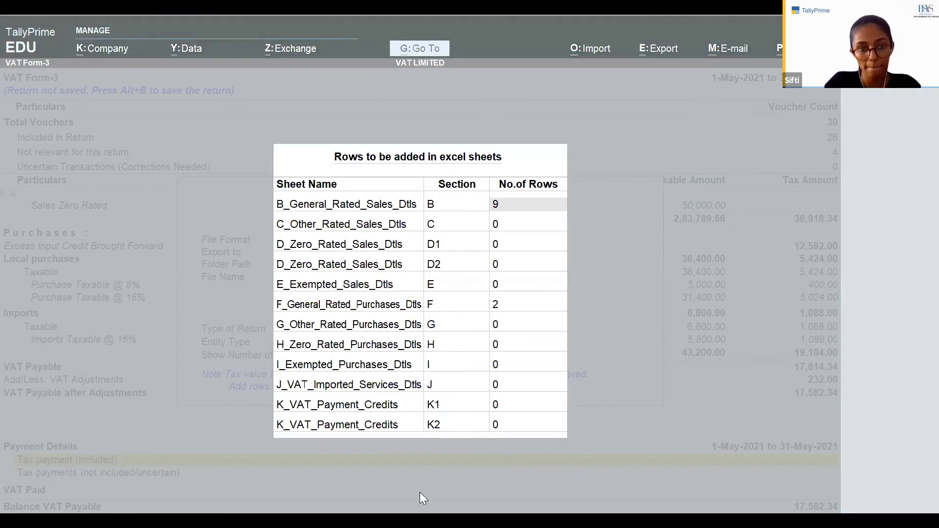
Step: Look at the VAT3_Return_XLSM template in Excel and in its folder, and return to the required row counts in TallyPrime
{"action": "key", "text": "alt+Tab"}
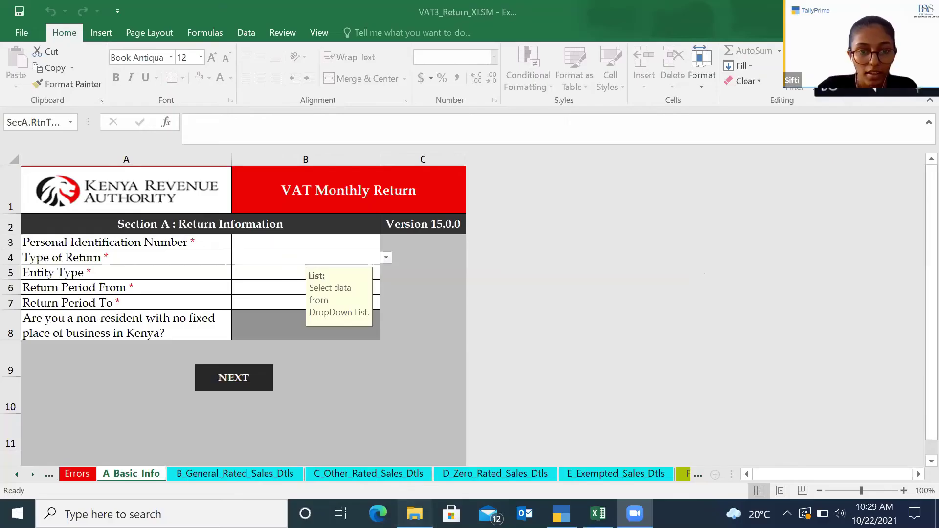
{"action": "key", "text": "alt+Tab"}
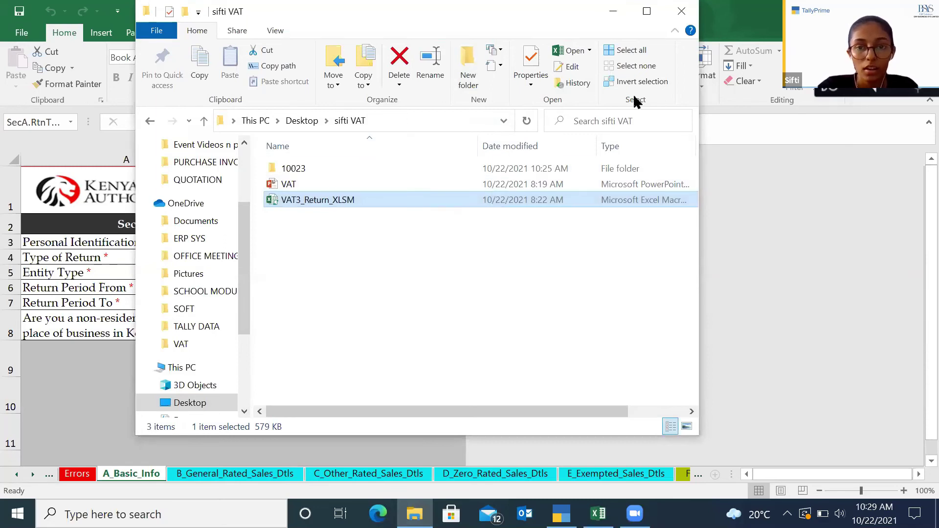
{"action": "left_click_drag", "start_coordinate": [455, 245], "coordinate": [420, 325]}
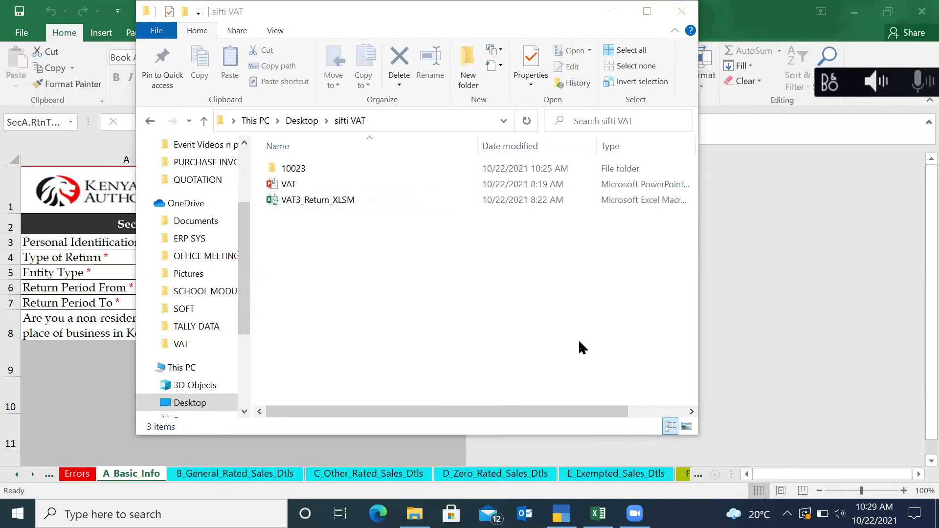
{"action": "left_click", "coordinate": [565, 506]}
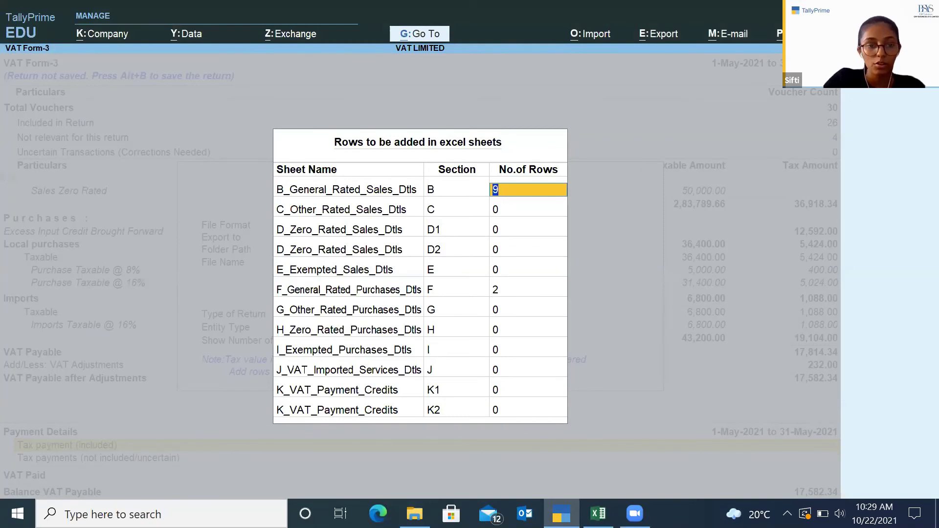
Step: Switch to Excel and add 9 rows to the B_General_Rated_Sales_Dtls sheet, matching the row count listed in TallyPrime
{"action": "left_click", "coordinate": [598, 513]}
{"action": "left_click", "coordinate": [189, 478]}
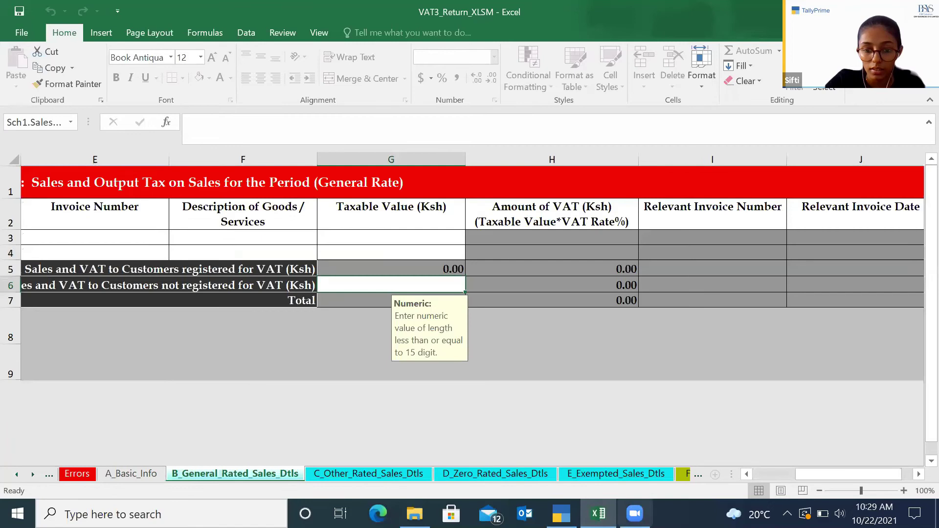
{"action": "key", "text": "alt+Tab"}
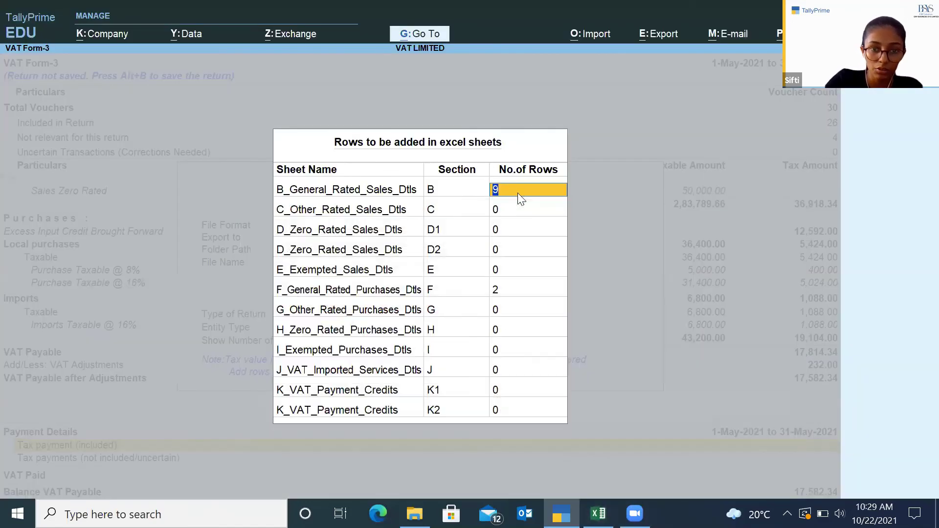
{"action": "mouse_move", "coordinate": [561, 514]}
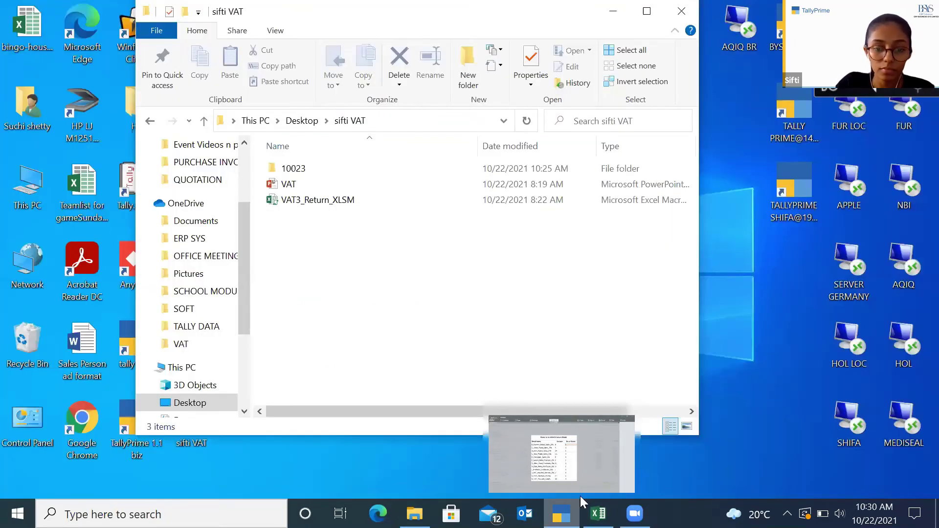
{"action": "left_click", "coordinate": [561, 455]}
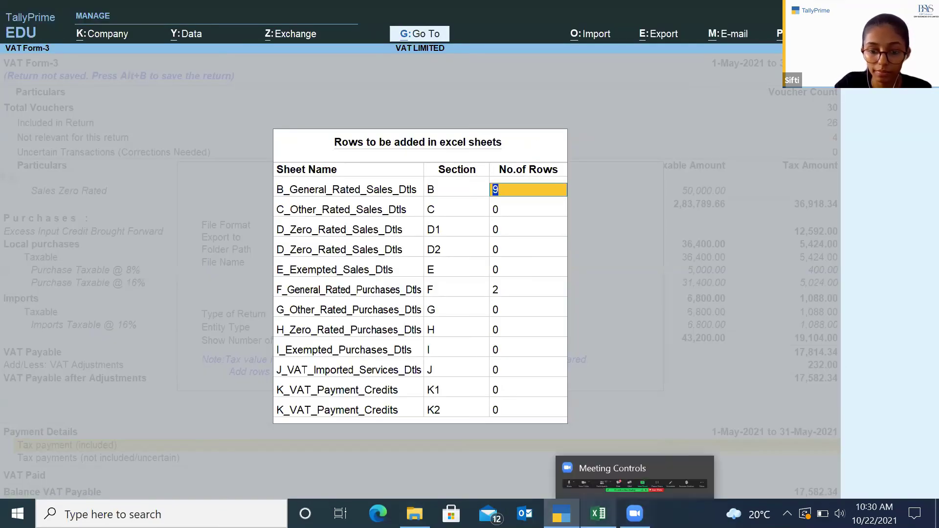
{"action": "left_click", "coordinate": [598, 513]}
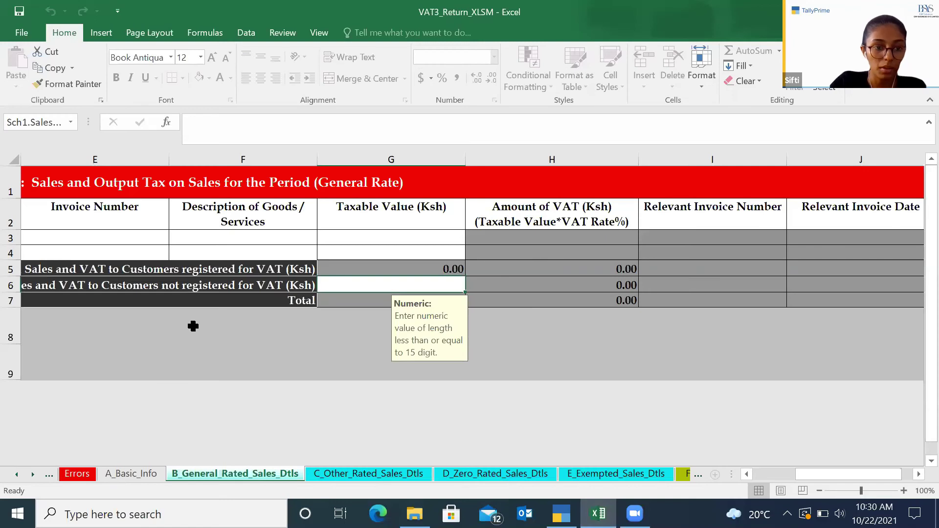
{"action": "left_click", "coordinate": [398, 329]}
{"action": "type", "text": "9"}
{"action": "key", "text": "Return"}
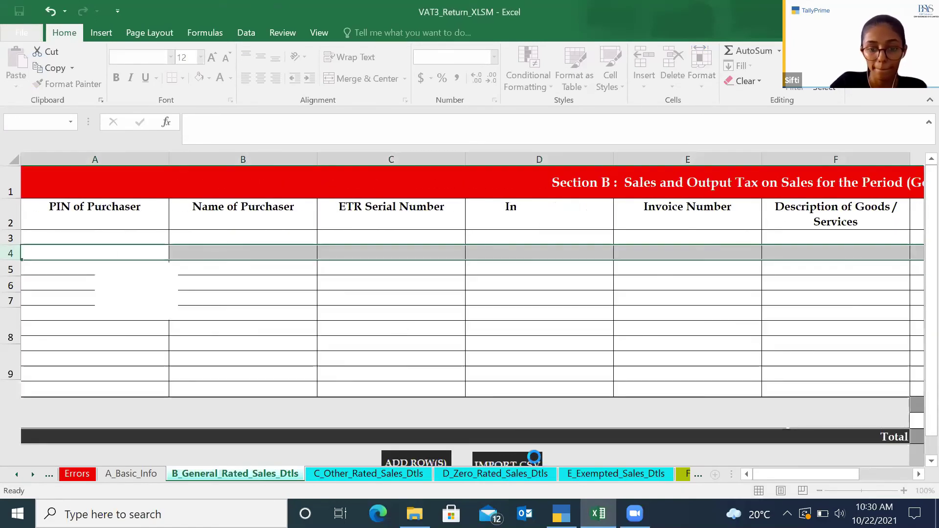
Step: Check the section F row count in TallyPrime, add 2 rows to Excel's F_General_Rated_Purchases_Dtls sheet, and save and close the template
{"action": "left_click", "coordinate": [561, 514]}
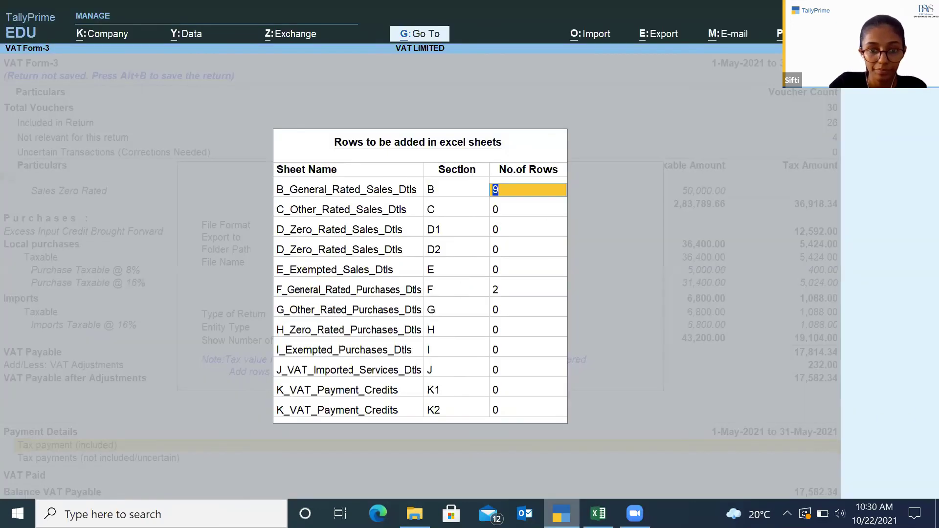
{"action": "left_click", "coordinate": [514, 293]}
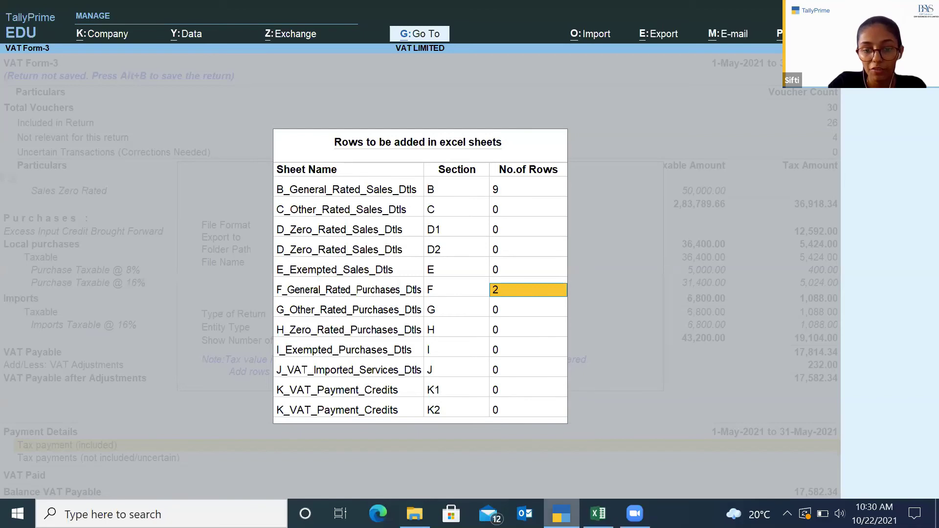
{"action": "left_click", "coordinate": [561, 514]}
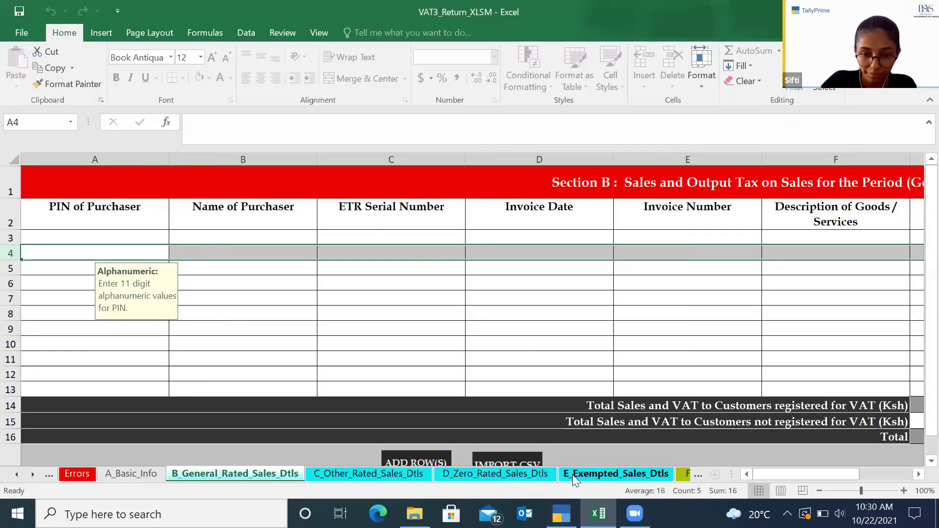
{"action": "left_click", "coordinate": [685, 473]}
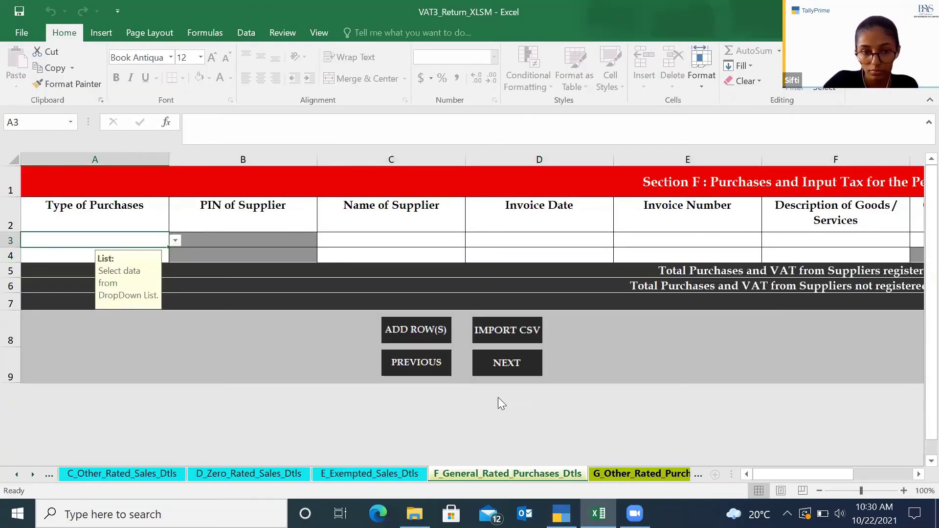
{"action": "left_click", "coordinate": [437, 330]}
{"action": "key", "text": "Return"}
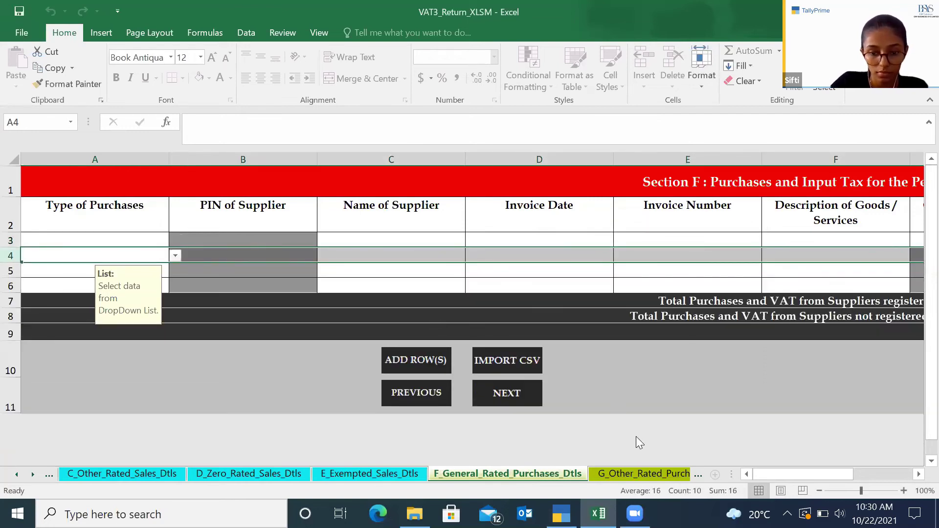
{"action": "left_click", "coordinate": [19, 10]}
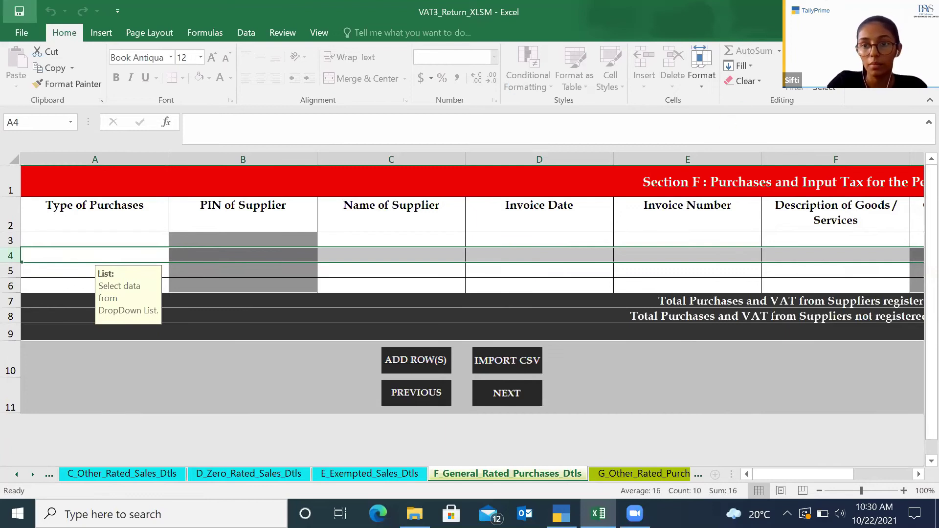
{"action": "left_click", "coordinate": [421, 349]}
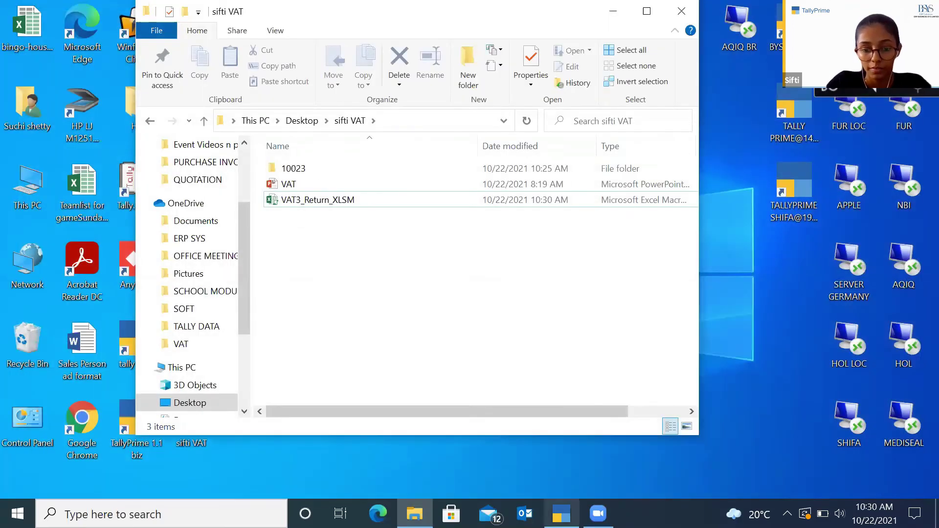
Step: Accept the row list in TallyPrime and send the Form-3 return to the Excel template, acknowledging the cut-and-paste notice
{"action": "key", "text": "Return"}
{"action": "key", "text": "Return"}
{"action": "key", "text": "Return"}
{"action": "key", "text": "Return"}
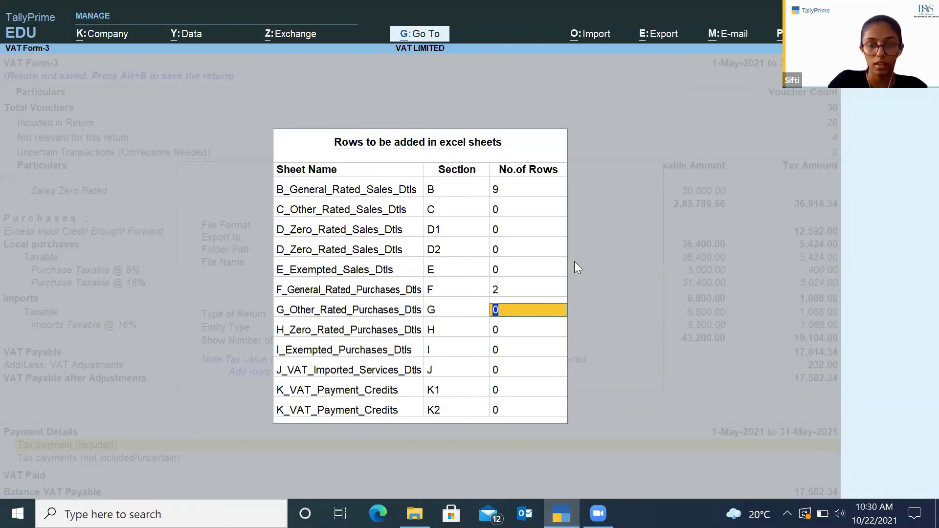
{"action": "key", "text": "Return"}
{"action": "key", "text": "Return"}
{"action": "key", "text": "Return"}
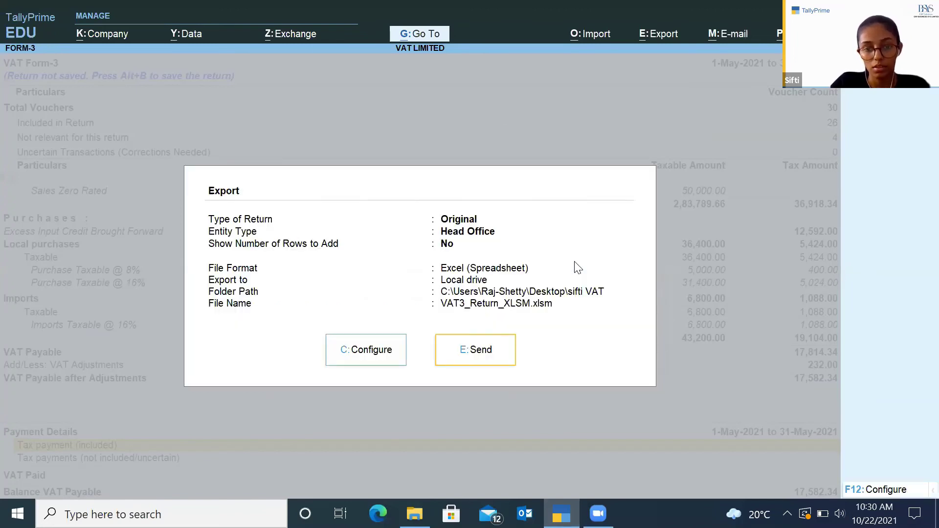
{"action": "key", "text": "Return"}
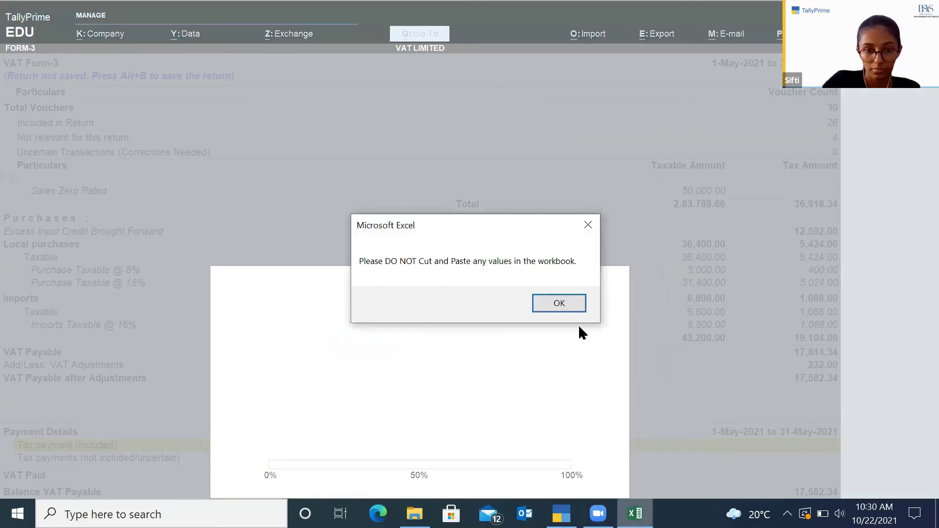
{"action": "left_click", "coordinate": [571, 298]}
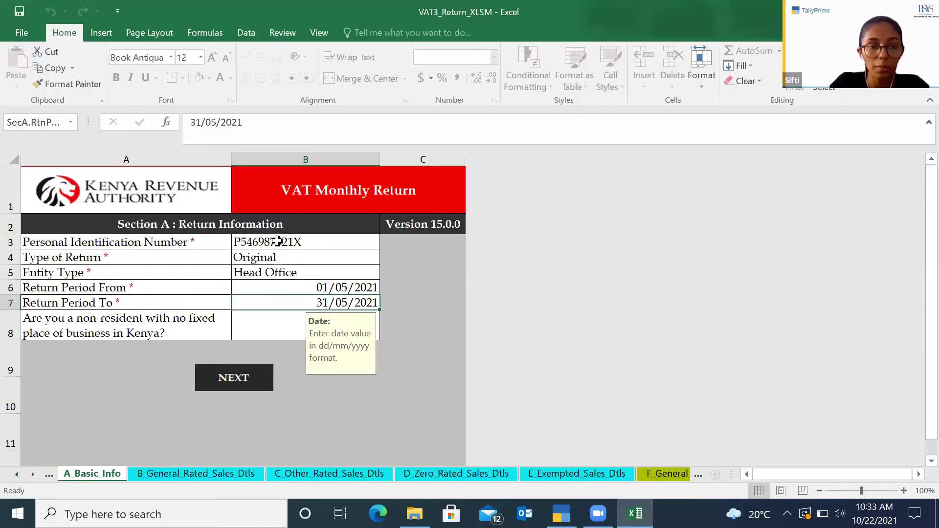
Step: Review the exported PIN and return period on A_Basic_Info, and the invoice details and totals on B_General_Rated_Sales_Dtls
{"action": "left_click", "coordinate": [277, 241]}
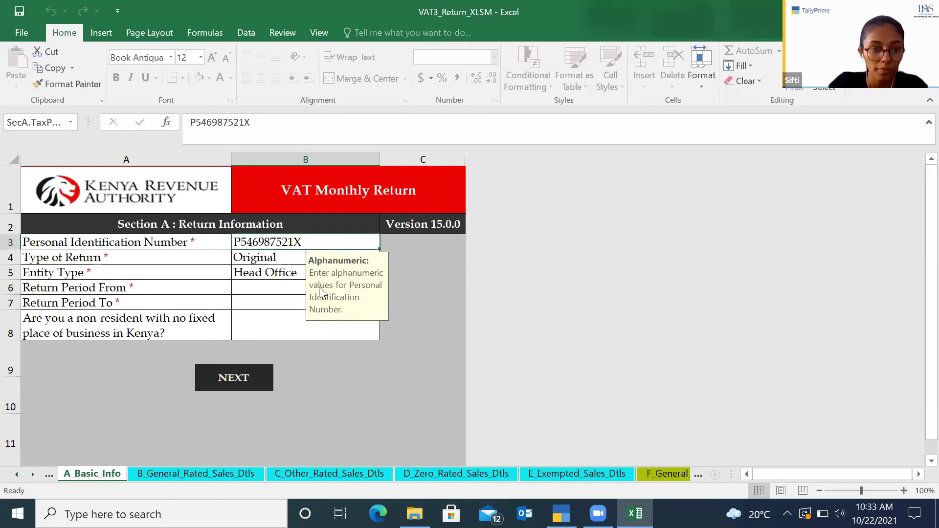
{"action": "left_click", "coordinate": [288, 291]}
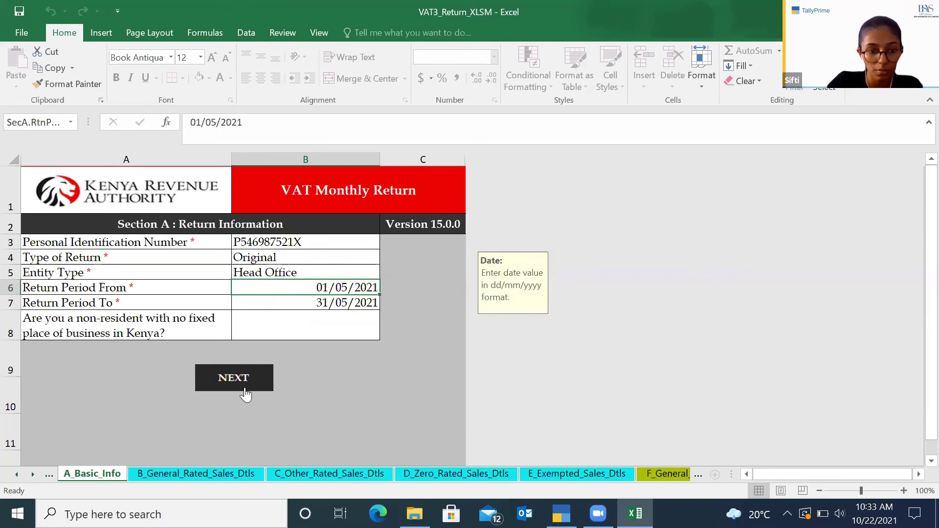
{"action": "left_click", "coordinate": [191, 474]}
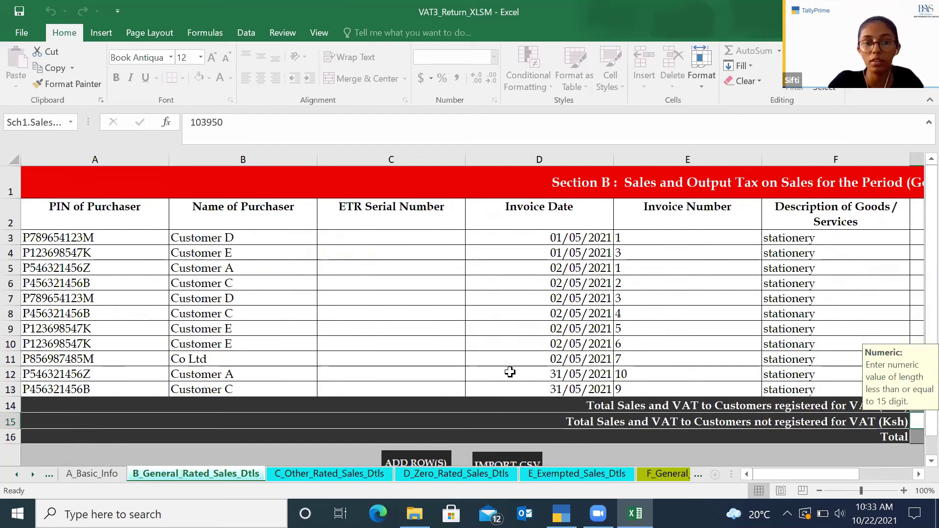
{"action": "scroll", "coordinate": [509, 373], "scroll_direction": "right", "scroll_amount": 2}
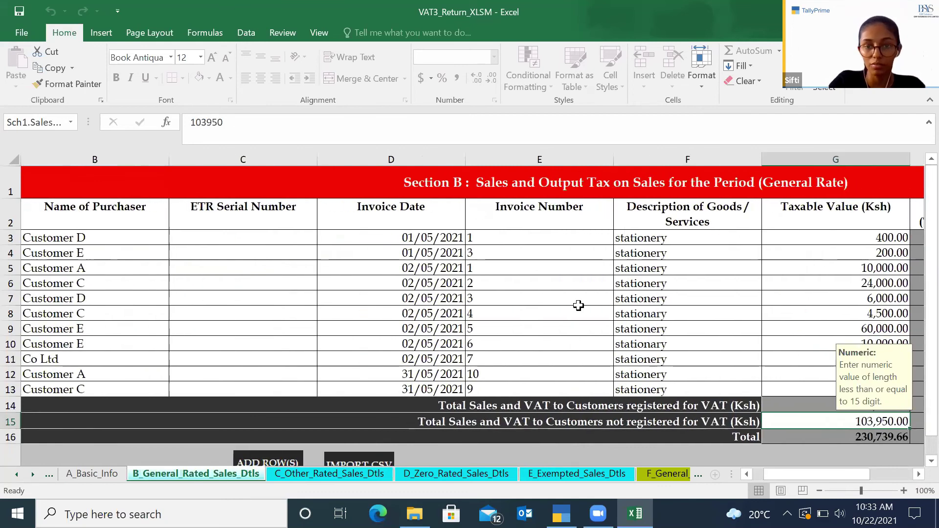
{"action": "scroll", "coordinate": [700, 277], "scroll_direction": "right", "scroll_amount": 2}
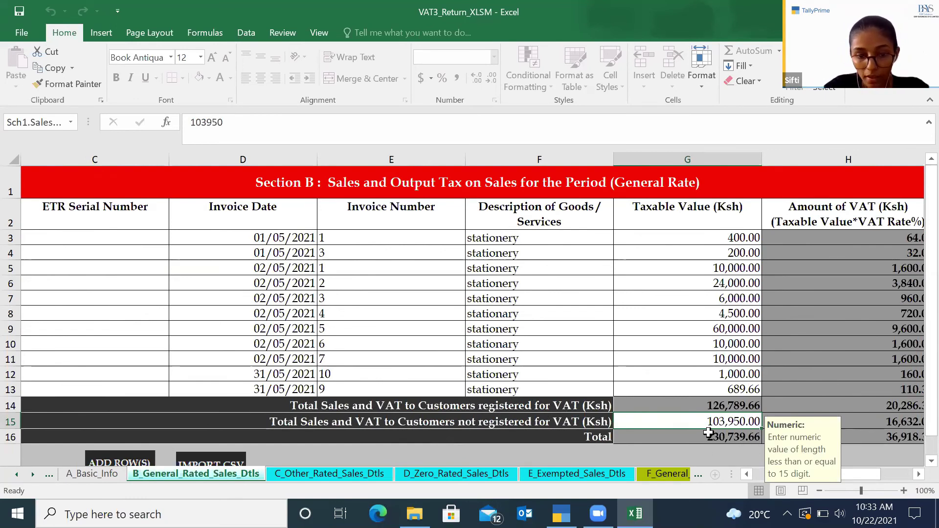
Step: Check the C_Other_Rated_Sales_Dtls sheet and examine the local sales entry across the columns of D_Zero_Rated_Sales_Dtls
{"action": "left_click", "coordinate": [367, 477]}
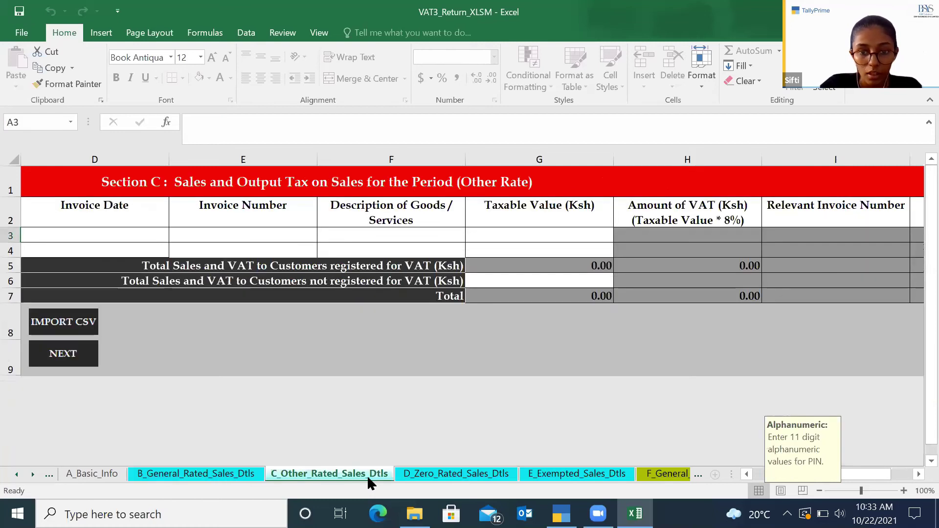
{"action": "left_click", "coordinate": [425, 477]}
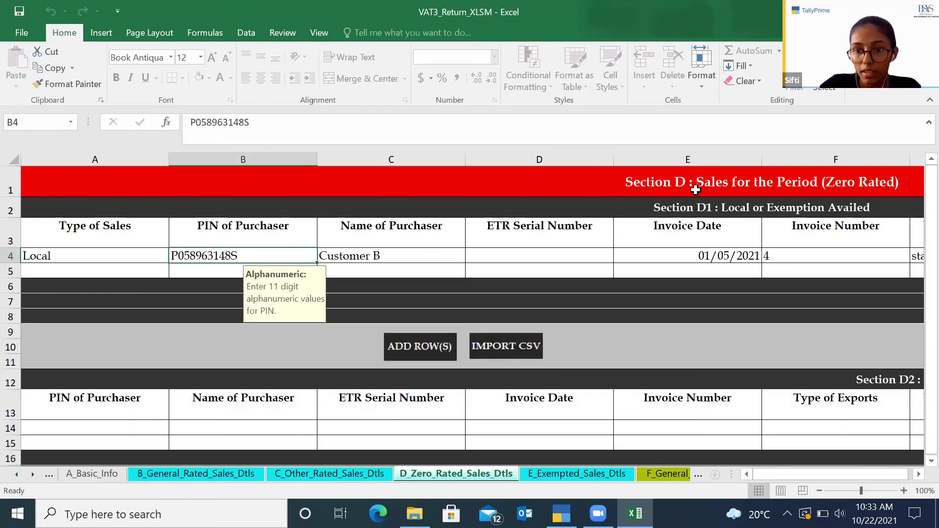
{"action": "scroll", "coordinate": [694, 186], "scroll_direction": "right", "scroll_amount": 5}
{"action": "scroll", "coordinate": [448, 262], "scroll_direction": "left", "scroll_amount": 3}
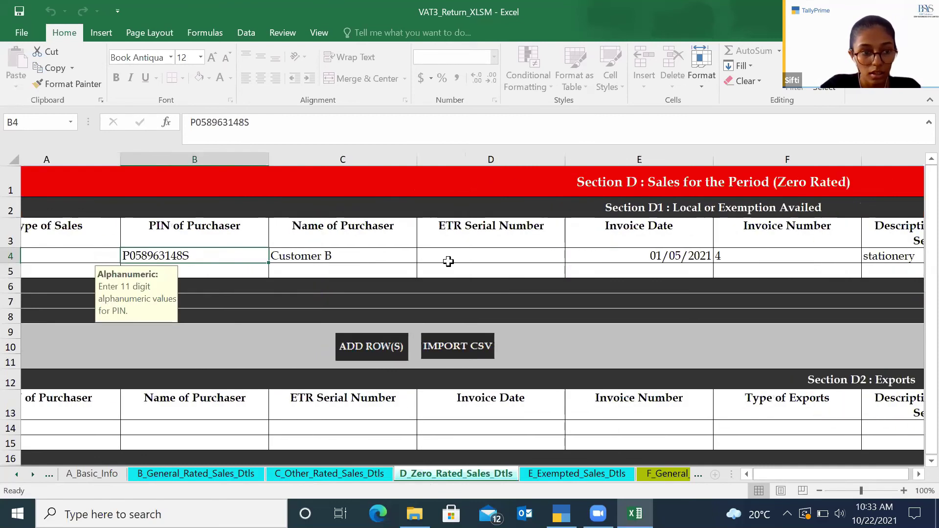
{"action": "scroll", "coordinate": [448, 262], "scroll_direction": "left", "scroll_amount": 2}
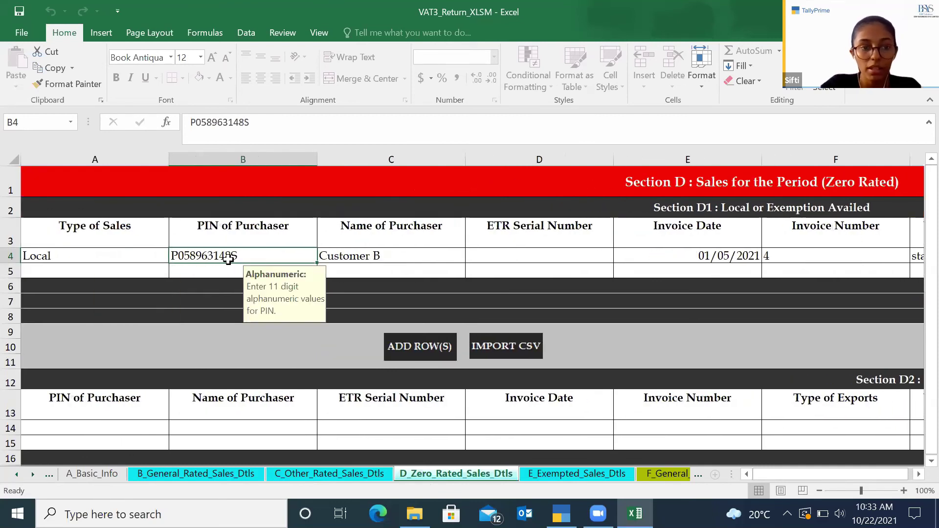
{"action": "scroll", "coordinate": [230, 259], "scroll_direction": "right", "scroll_amount": 9}
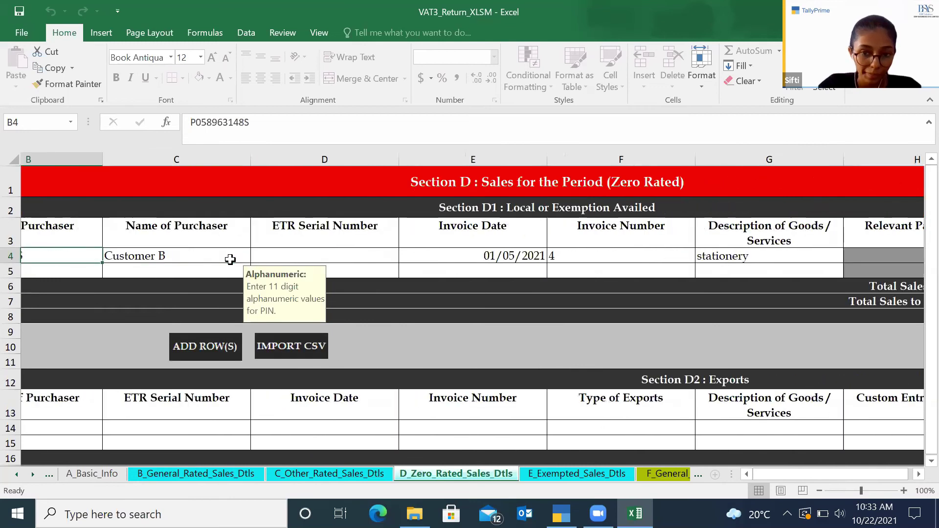
{"action": "scroll", "coordinate": [231, 259], "scroll_direction": "right", "scroll_amount": 2}
{"action": "scroll", "coordinate": [686, 258], "scroll_direction": "left", "scroll_amount": 2}
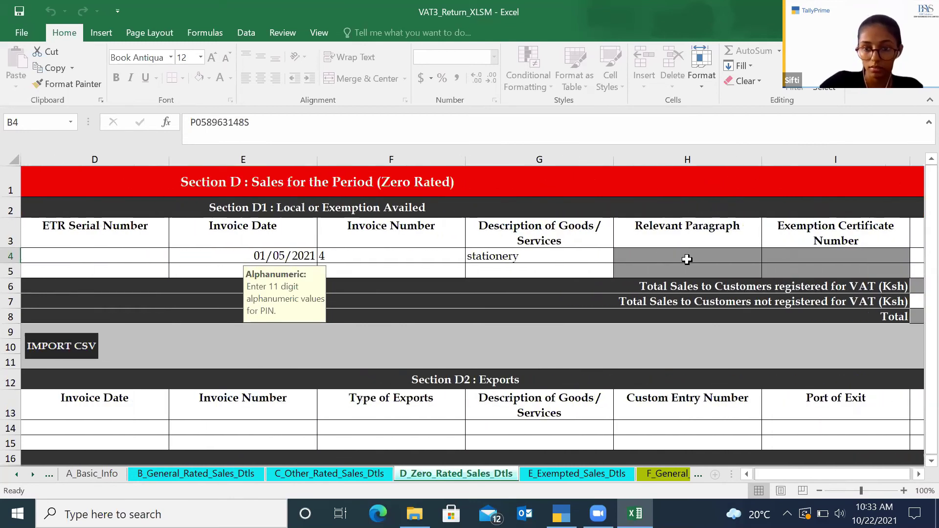
Step: Examine the exempt sales entry and the section totals on the E_Exempted_Sales_Dtls sheet
{"action": "left_click", "coordinate": [543, 474]}
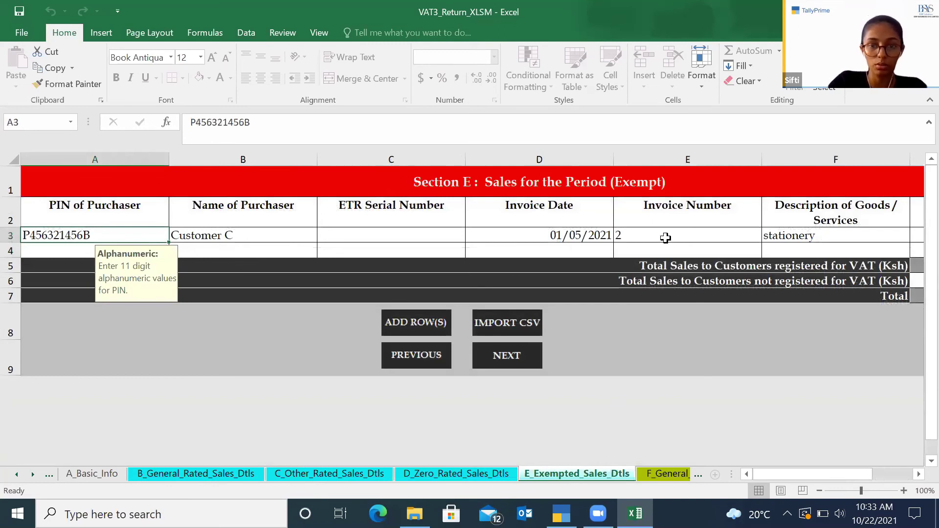
{"action": "scroll", "coordinate": [665, 238], "scroll_direction": "right", "scroll_amount": 4}
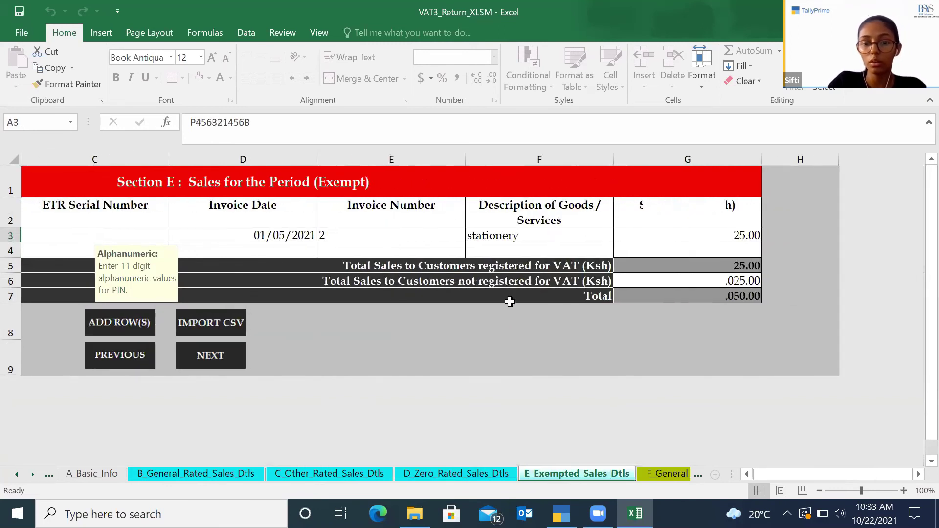
{"action": "scroll", "coordinate": [510, 301], "scroll_direction": "left", "scroll_amount": 4}
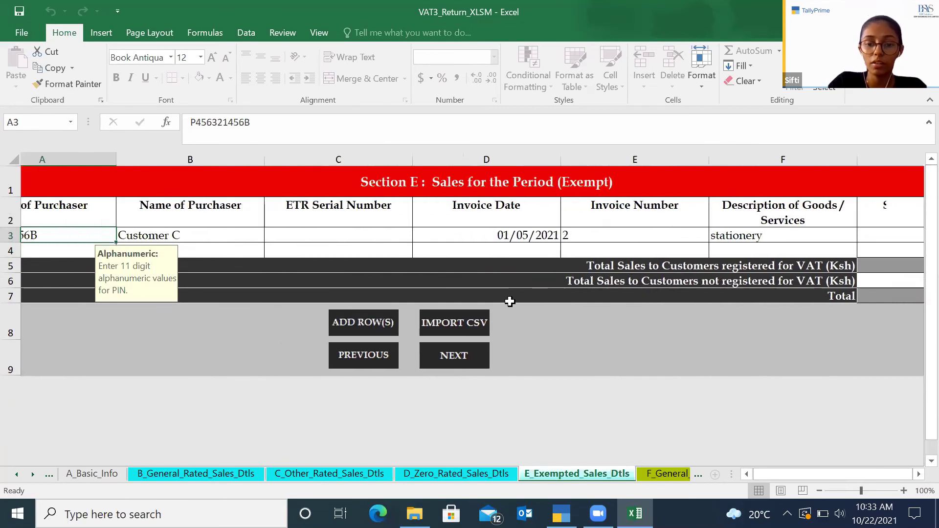
Step: Review the general-rated, other-rated and zero-rated purchase sheets F, G and H, including the international supplier's import entry
{"action": "left_click", "coordinate": [650, 478]}
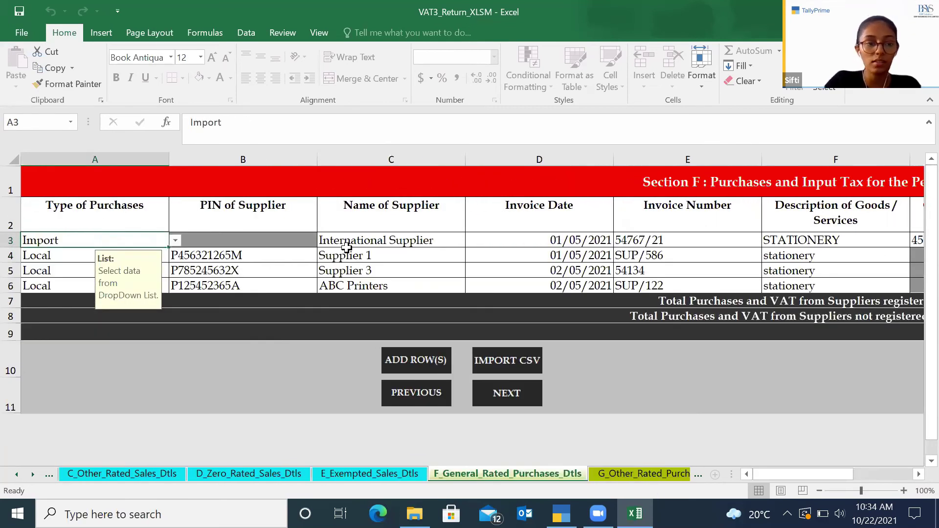
{"action": "left_click", "coordinate": [393, 240]}
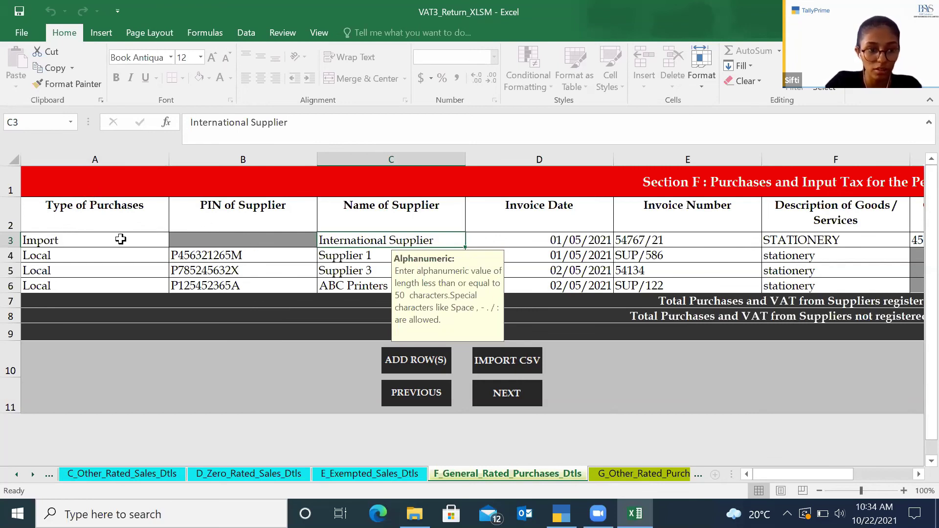
{"action": "left_click", "coordinate": [643, 473]}
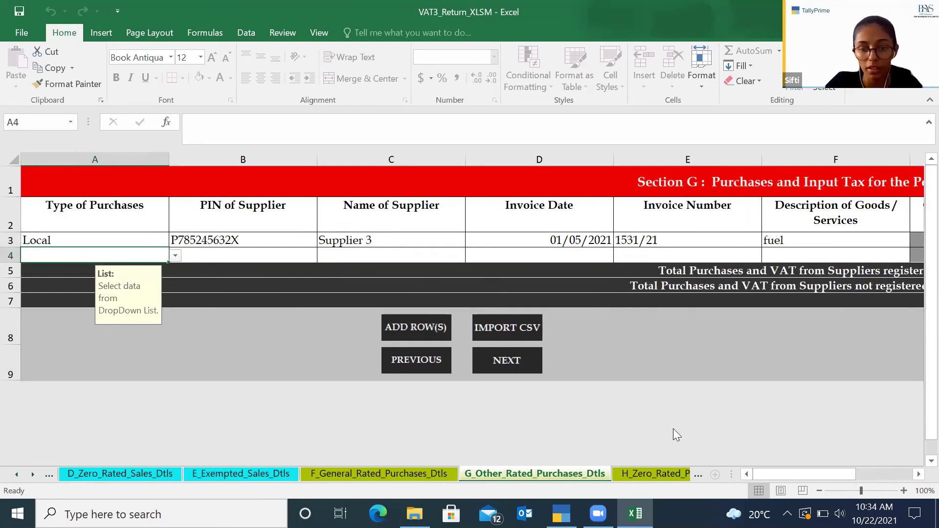
{"action": "left_click", "coordinate": [666, 471]}
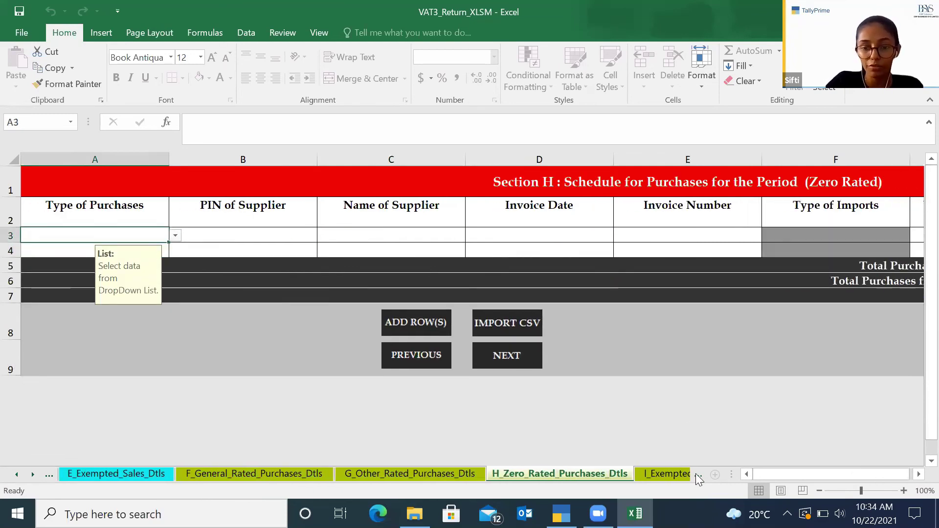
Step: Examine the VAT due calculation on the O_VAT_Due sheet, from output VAT down to net VAT payable
{"action": "left_click", "coordinate": [697, 474]}
{"action": "left_click", "coordinate": [696, 474]}
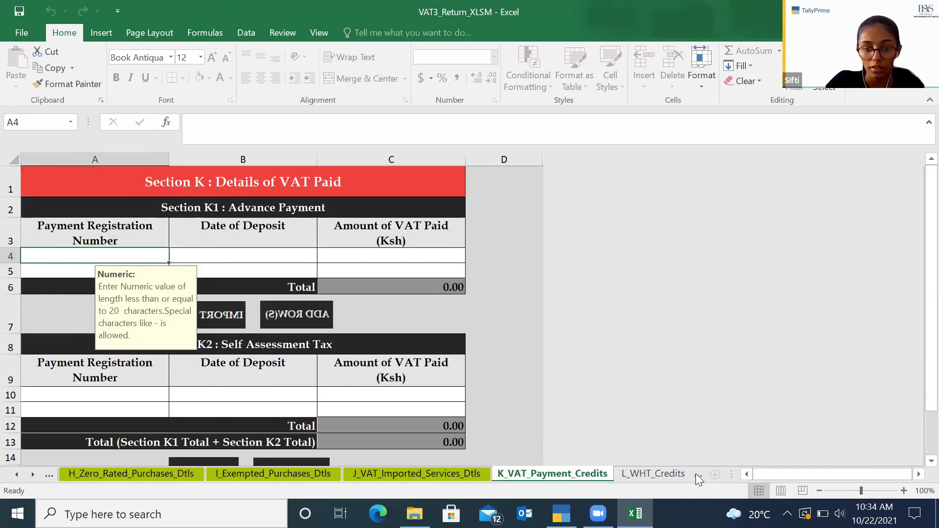
{"action": "left_click", "coordinate": [695, 474]}
{"action": "left_click", "coordinate": [577, 473]}
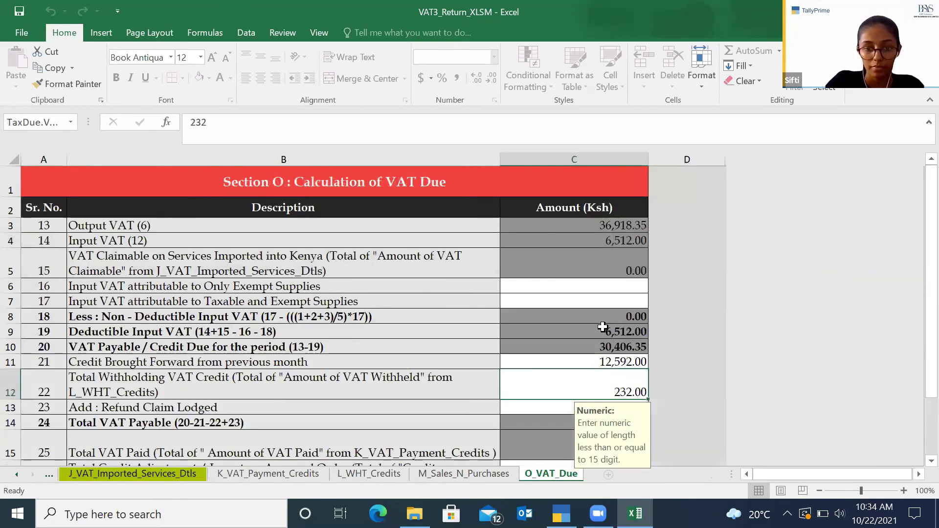
{"action": "scroll", "coordinate": [602, 326], "scroll_direction": "down", "scroll_amount": 2}
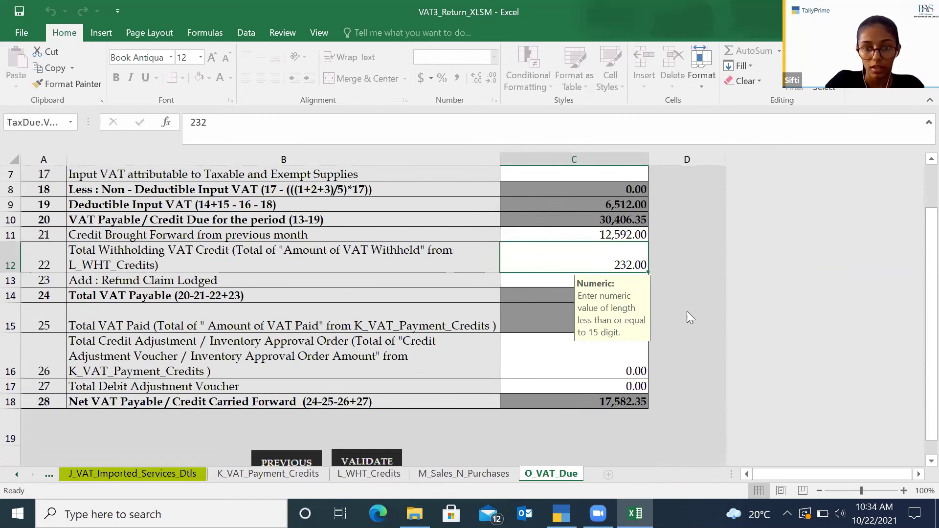
{"action": "scroll", "coordinate": [534, 293], "scroll_direction": "up", "scroll_amount": 1}
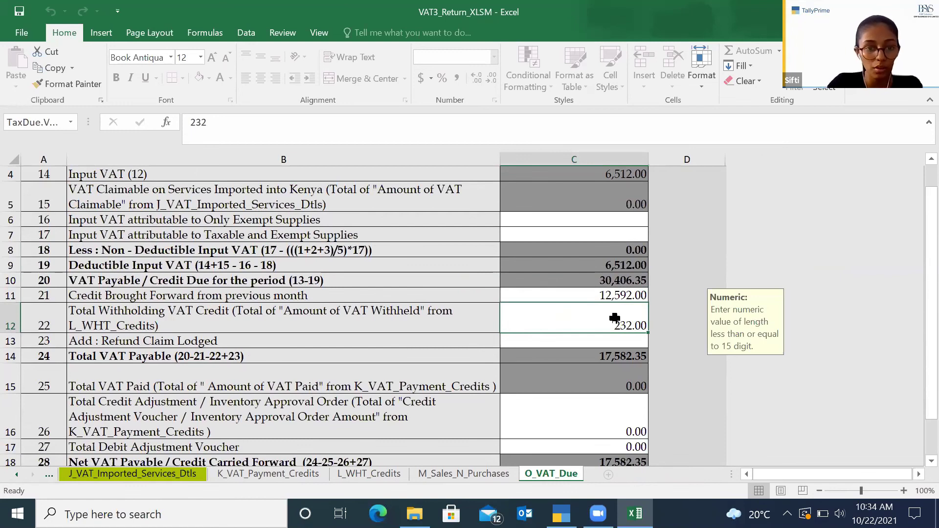
{"action": "scroll", "coordinate": [615, 318], "scroll_direction": "up", "scroll_amount": 1}
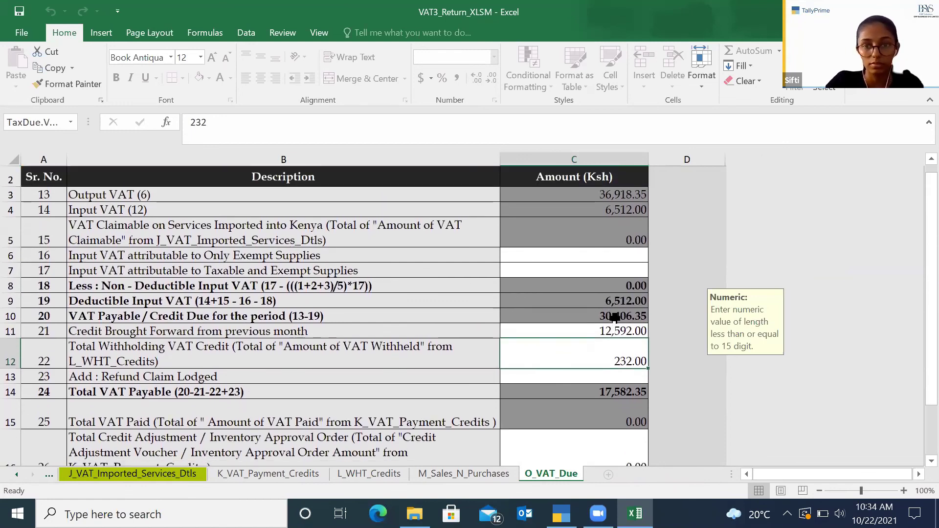
{"action": "scroll", "coordinate": [676, 302], "scroll_direction": "down", "scroll_amount": 1}
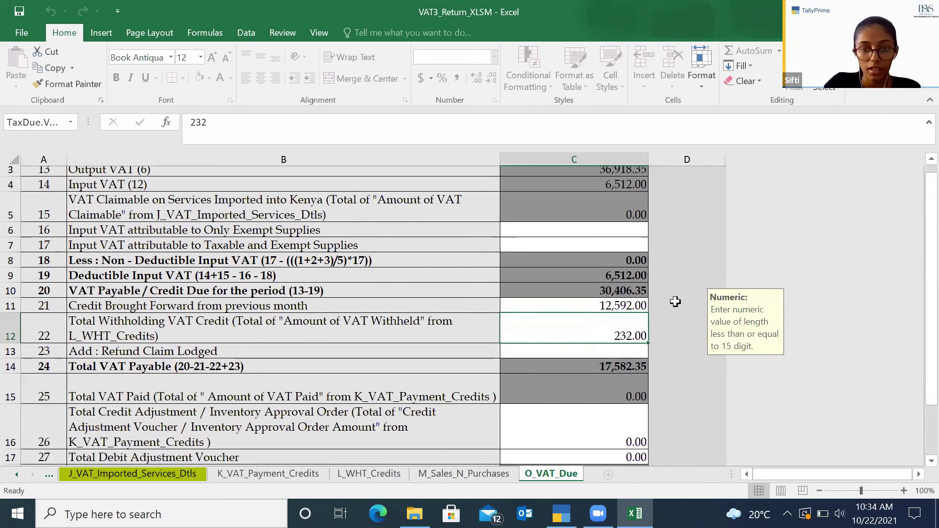
{"action": "scroll", "coordinate": [675, 301], "scroll_direction": "down", "scroll_amount": 1}
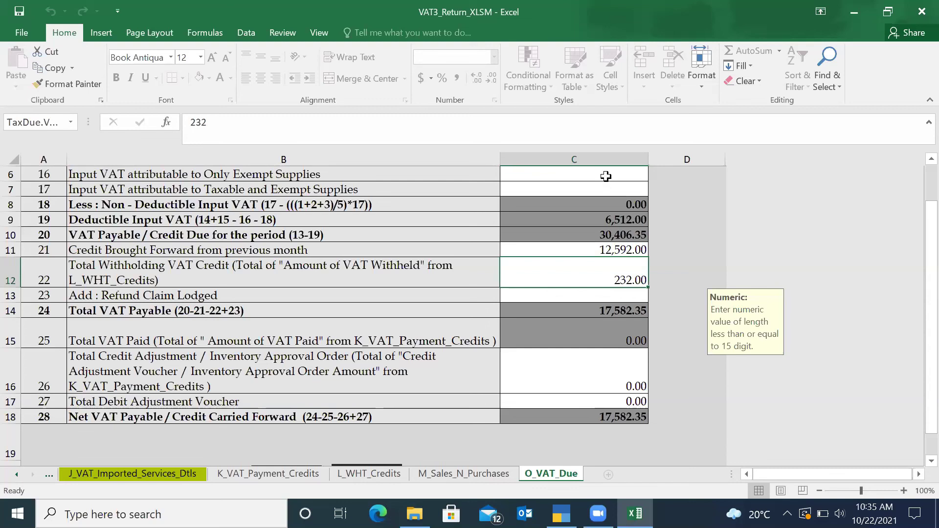
{"action": "scroll", "coordinate": [606, 176], "scroll_direction": "up", "scroll_amount": 2}
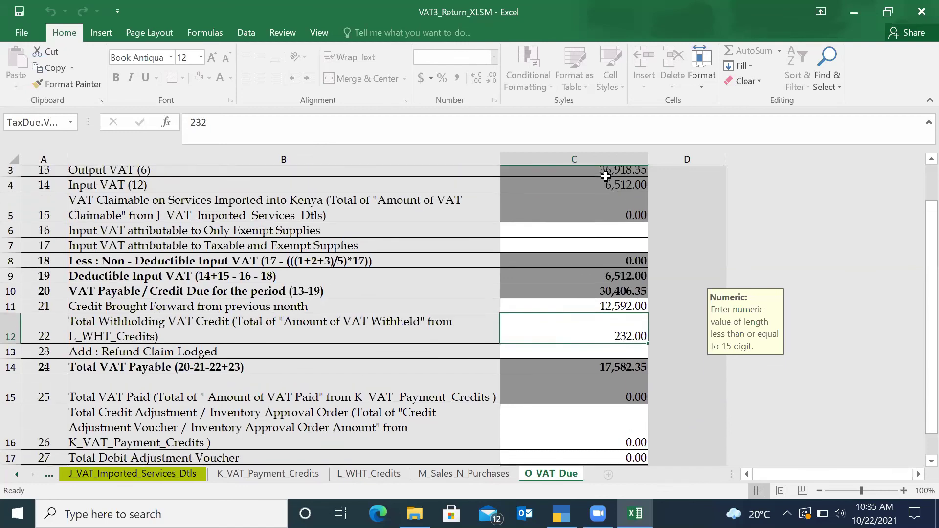
{"action": "scroll", "coordinate": [605, 176], "scroll_direction": "up", "scroll_amount": 1}
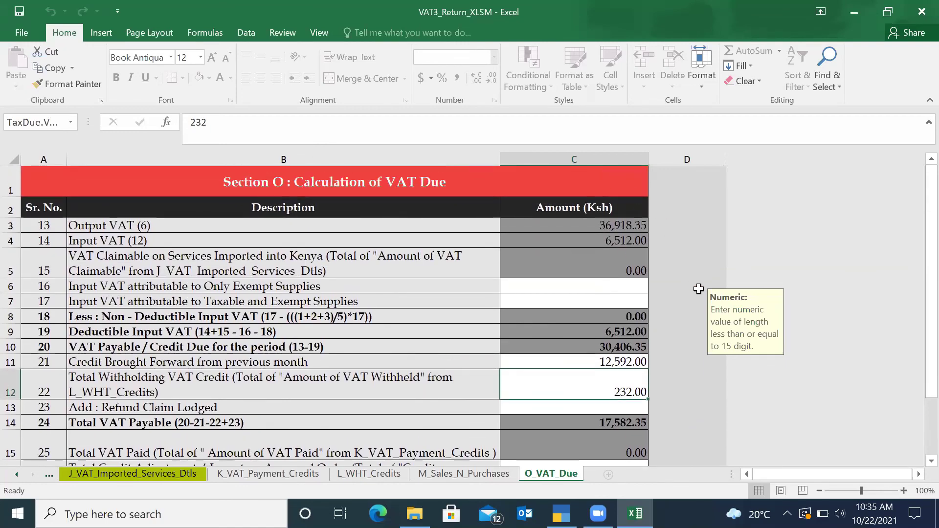
{"action": "scroll", "coordinate": [699, 290], "scroll_direction": "down", "scroll_amount": 2}
{"action": "scroll", "coordinate": [699, 289], "scroll_direction": "down", "scroll_amount": 1}
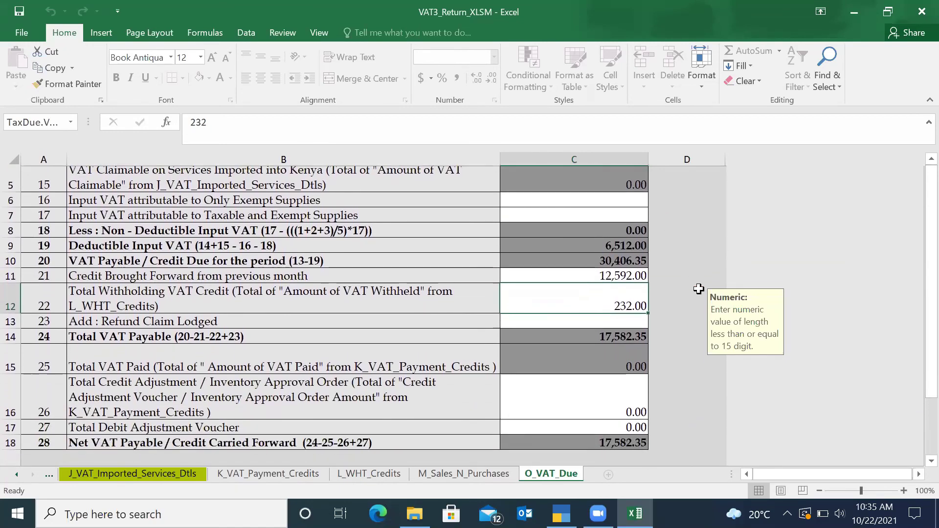